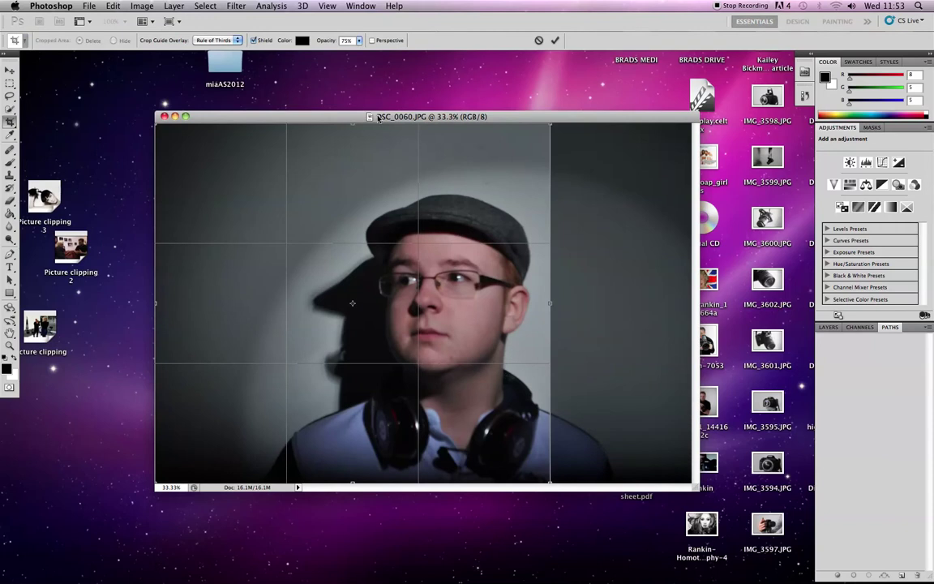
# - Crop the portrait to trim the background above the hat and along the right side, keeping the bottom and left edges
pyautogui.moveTo(351, 123); pyautogui.dragTo(351, 185)
pyautogui.moveTo(548, 332); pyautogui.dragTo(604, 333)
pyautogui.moveTo(381, 185); pyautogui.dragTo(381, 172)
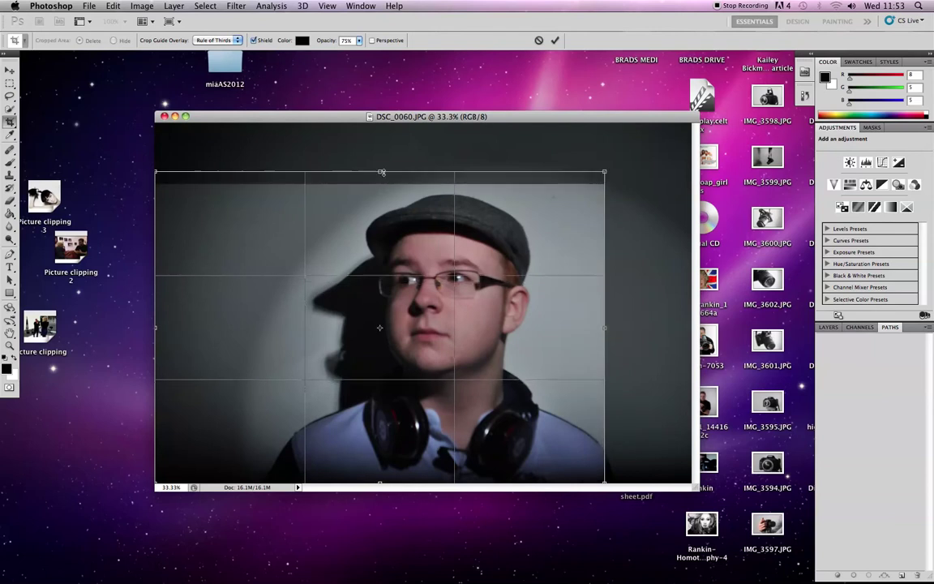
pyautogui.moveTo(608, 328); pyautogui.dragTo(573, 327)
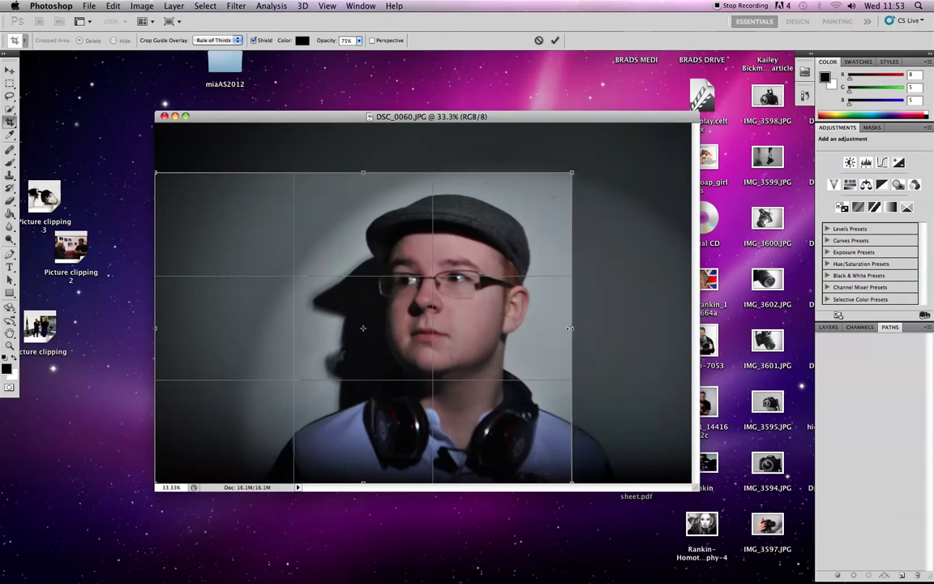
pyautogui.press('Return')
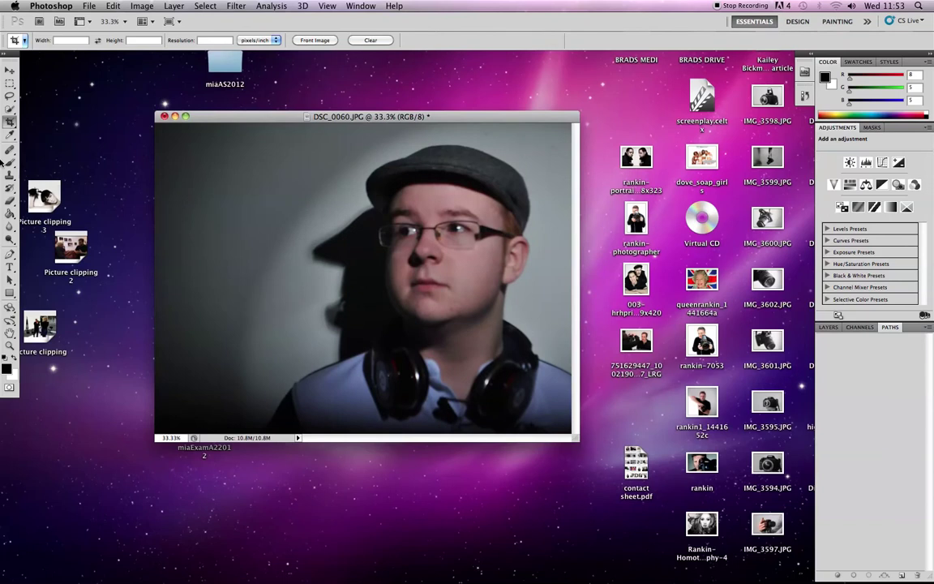
# - Darken the photo with an RGB Curves adjustment through two points: input 167 to output 134, and input 84 to output 53
pyautogui.click(142, 7)
pyautogui.moveTo(158, 41)
pyautogui.click(248, 61)
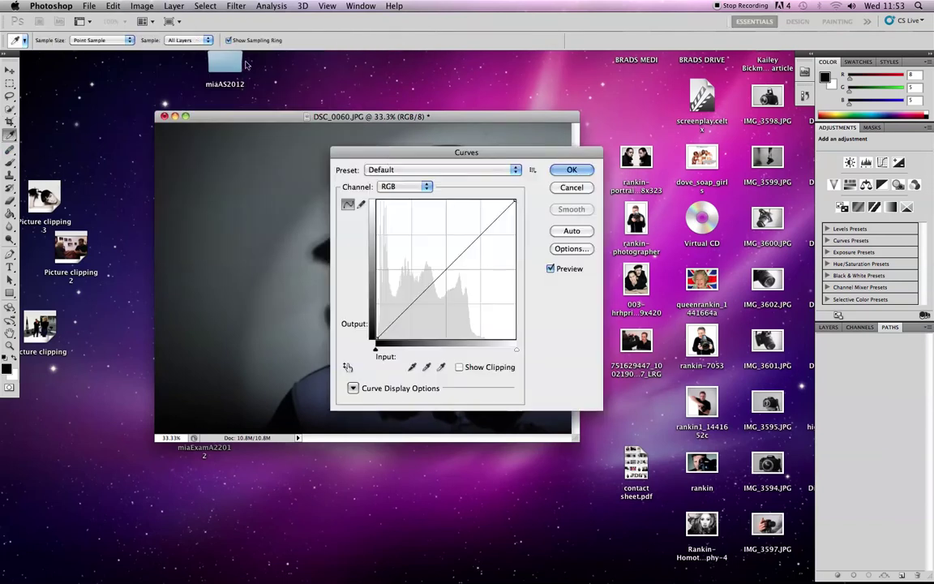
pyautogui.moveTo(454, 151); pyautogui.dragTo(752, 121)
pyautogui.moveTo(773, 220)
pyautogui.mouseDown()
pyautogui.moveTo(775, 199)
pyautogui.moveTo(774, 211)
pyautogui.moveTo(750, 208)
pyautogui.moveTo(775, 233)
pyautogui.moveTo(769, 224)
pyautogui.mouseUp()
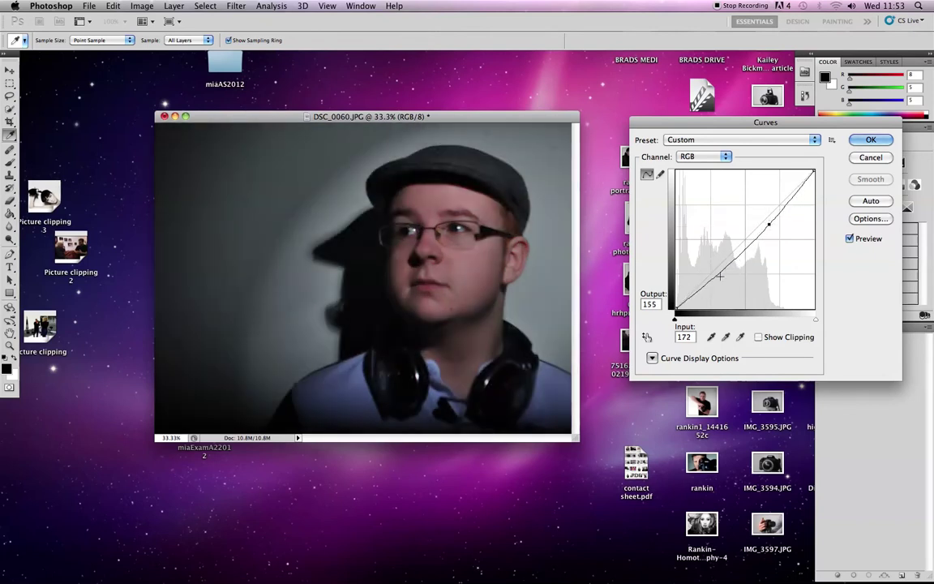
pyautogui.moveTo(713, 266); pyautogui.dragTo(713, 272)
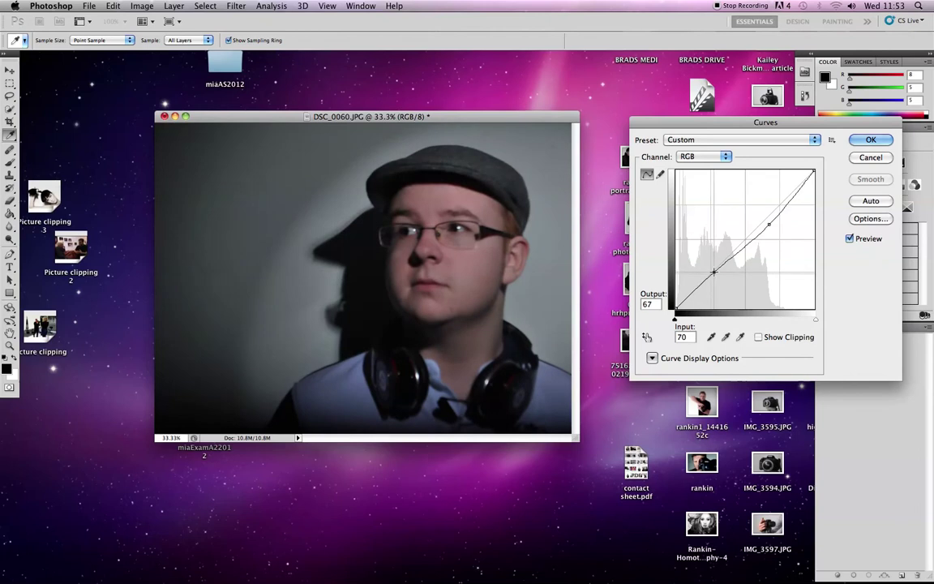
pyautogui.moveTo(768, 223); pyautogui.dragTo(778, 248)
pyautogui.moveTo(711, 272)
pyautogui.mouseDown()
pyautogui.moveTo(714, 241)
pyautogui.moveTo(710, 288)
pyautogui.moveTo(725, 284)
pyautogui.mouseUp()
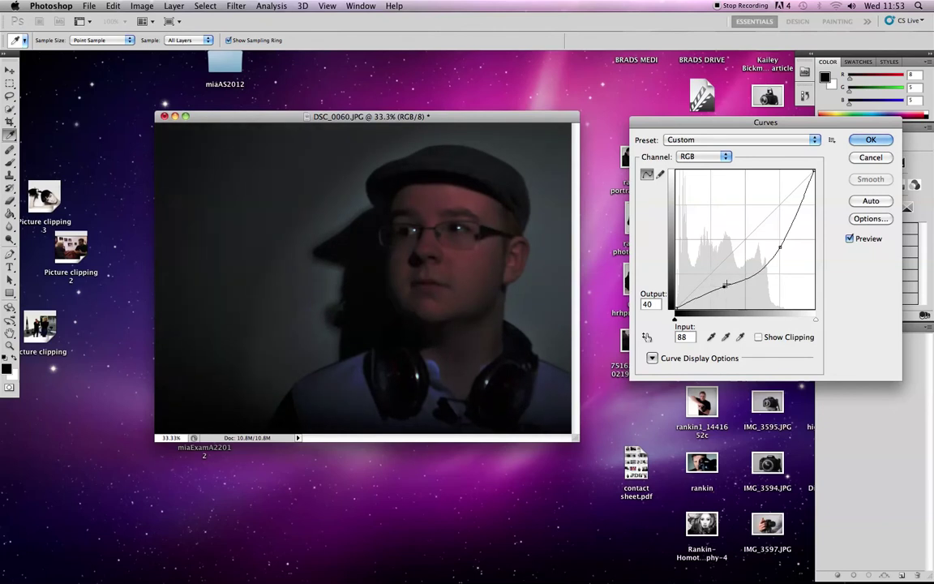
pyautogui.moveTo(779, 246); pyautogui.dragTo(765, 234)
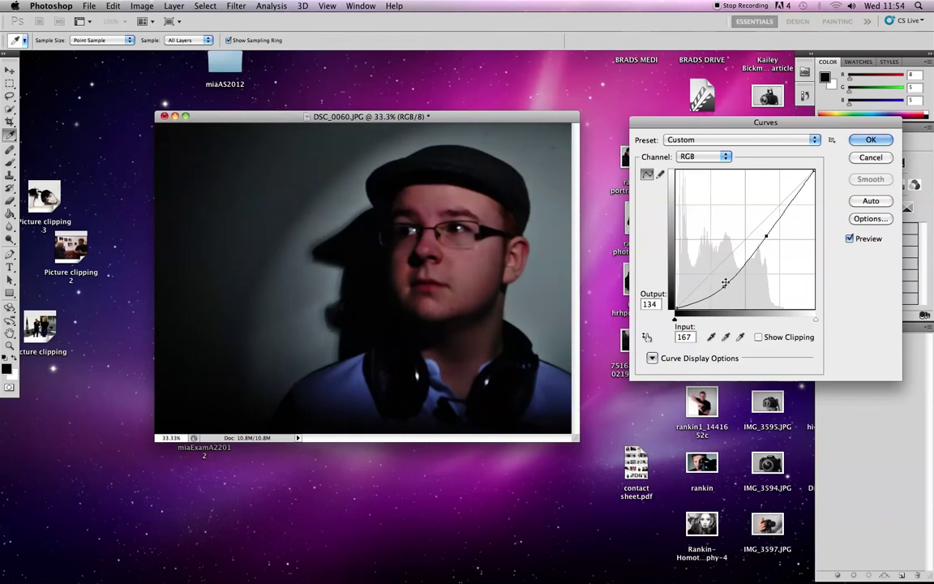
pyautogui.moveTo(723, 288); pyautogui.dragTo(721, 278)
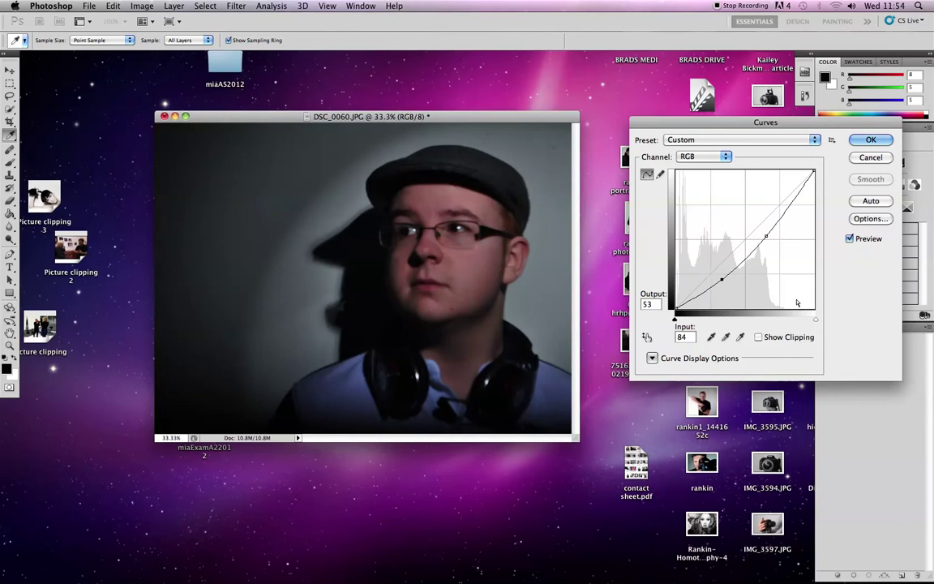
pyautogui.click(870, 140)
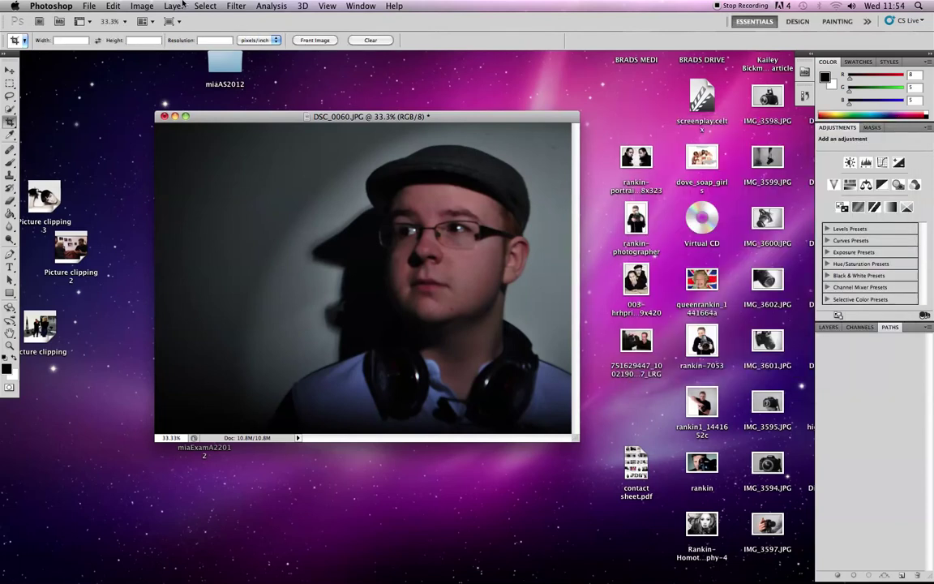
# - Apply an RGB Levels adjustment with input levels 13, 0.88 and 238 and output levels 14 and 223
pyautogui.click(141, 6)
pyautogui.moveTo(217, 41)
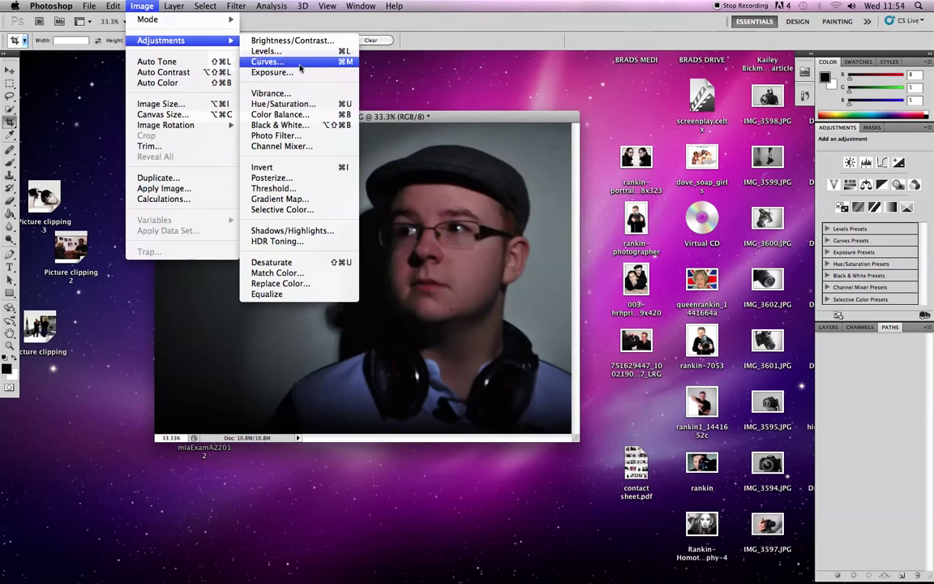
pyautogui.click(252, 51)
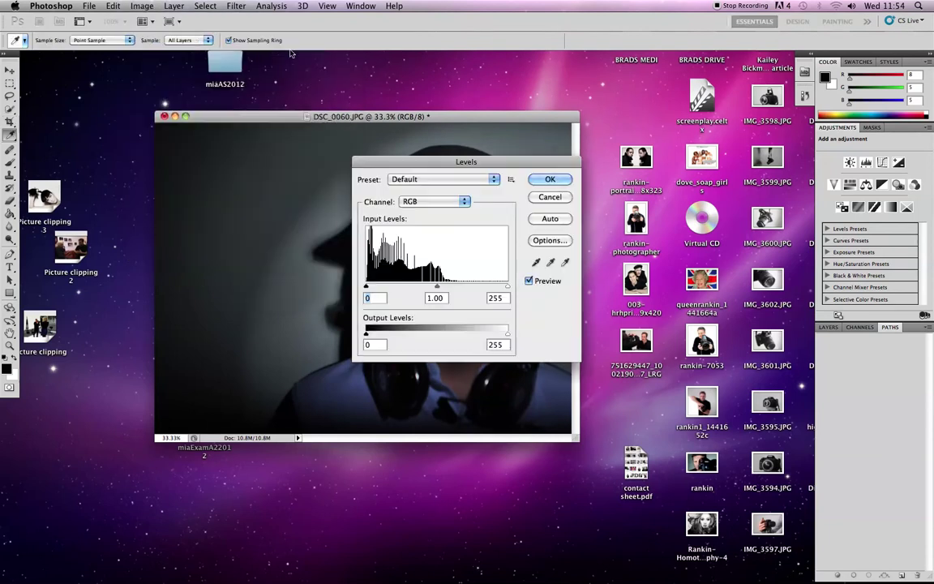
pyautogui.moveTo(444, 152); pyautogui.dragTo(700, 149)
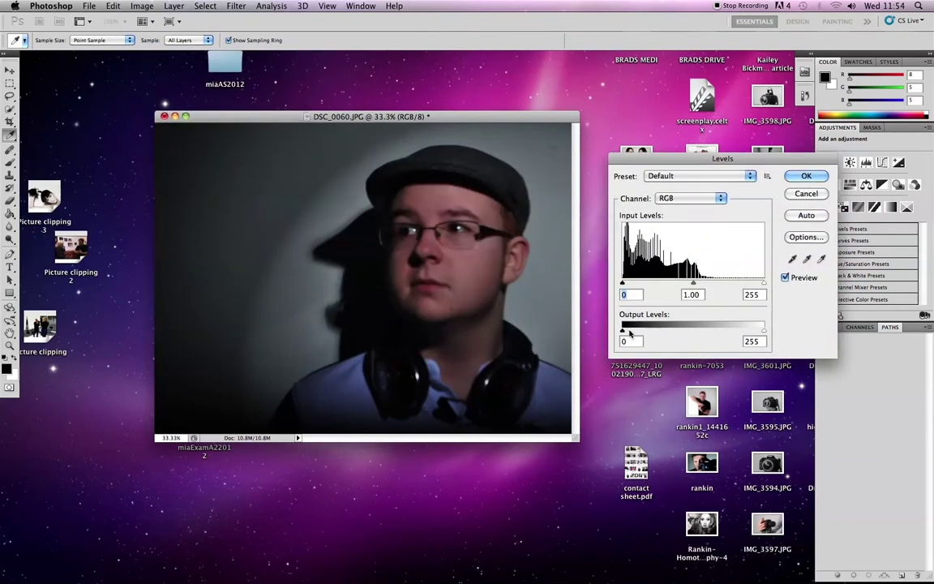
pyautogui.moveTo(623, 333); pyautogui.dragTo(630, 332)
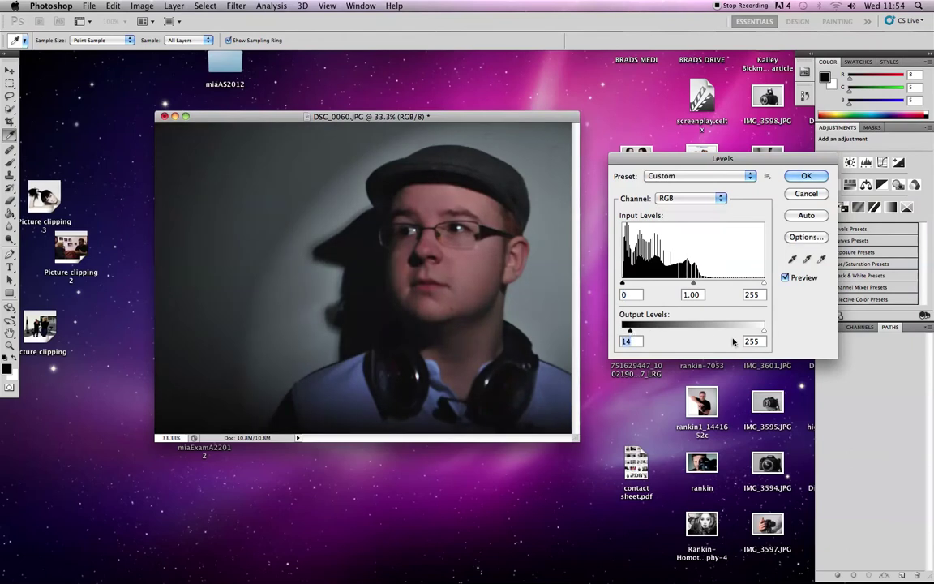
pyautogui.moveTo(765, 332); pyautogui.dragTo(746, 332)
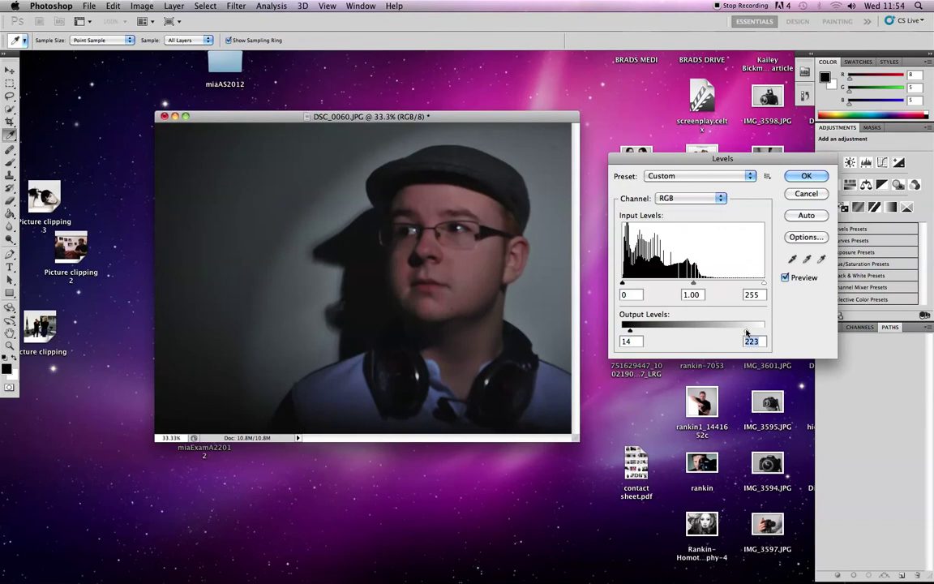
pyautogui.moveTo(767, 283); pyautogui.dragTo(755, 284)
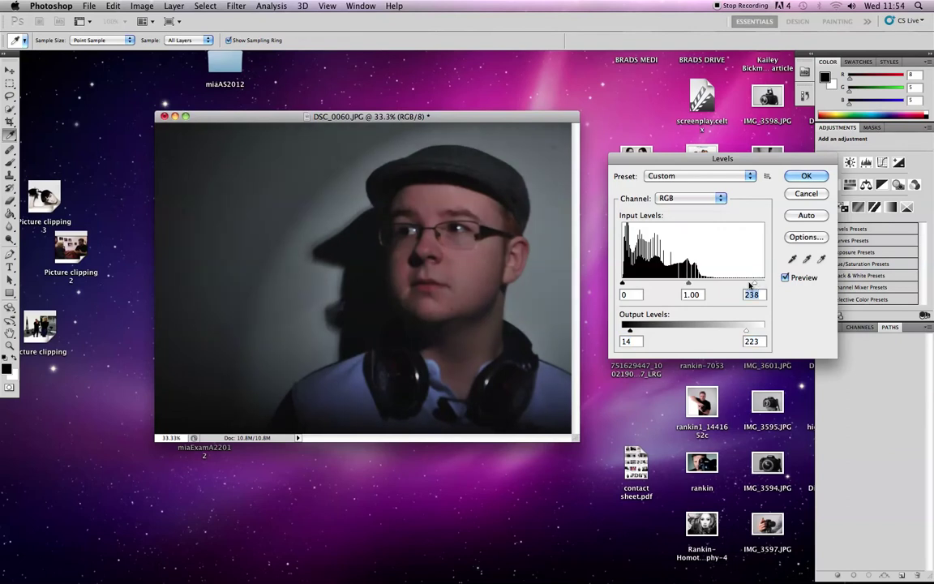
pyautogui.moveTo(623, 284); pyautogui.dragTo(630, 284)
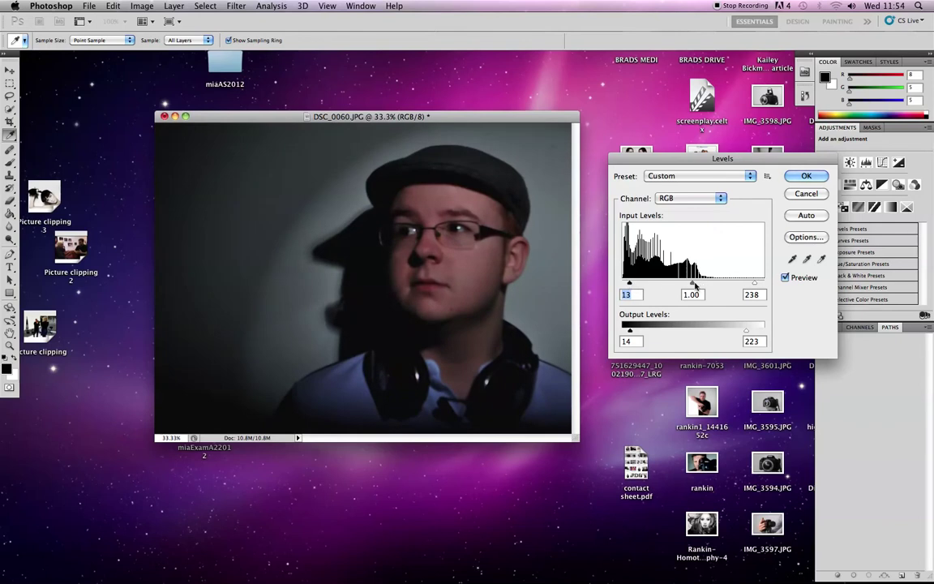
pyautogui.moveTo(691, 284); pyautogui.dragTo(697, 285)
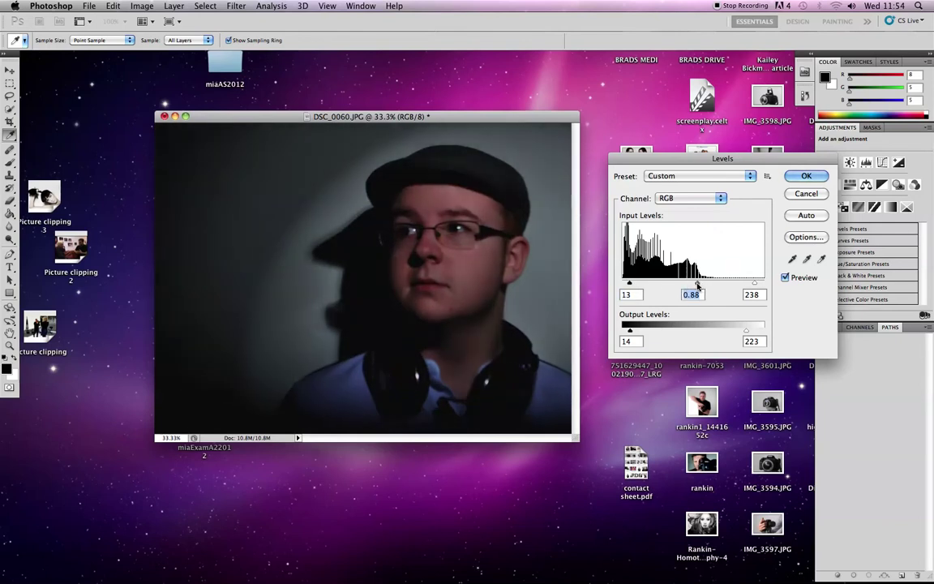
pyautogui.click(810, 177)
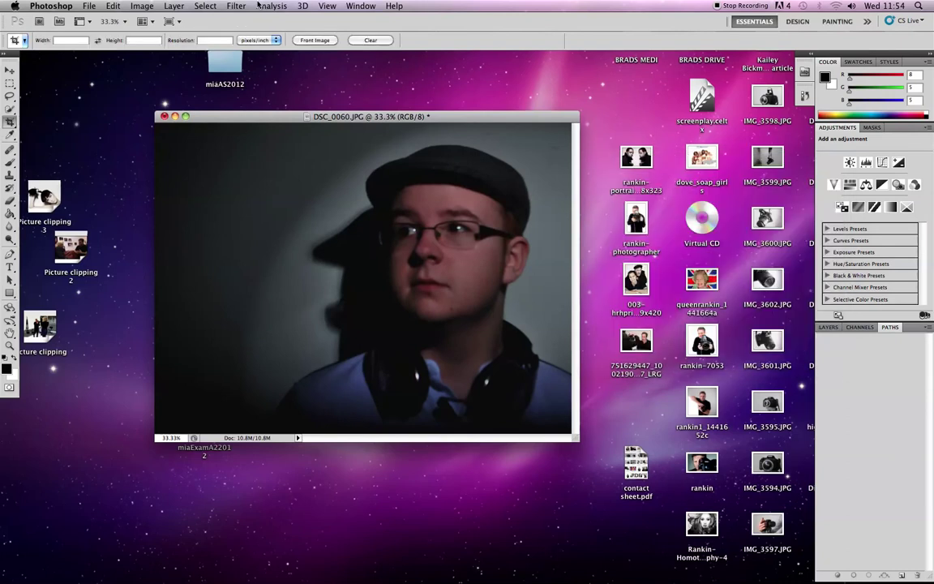
# - Adjust the photo's midtones with Color Balance, shifting them slightly towards yellow with Preserve Luminosity on
pyautogui.click(140, 7)
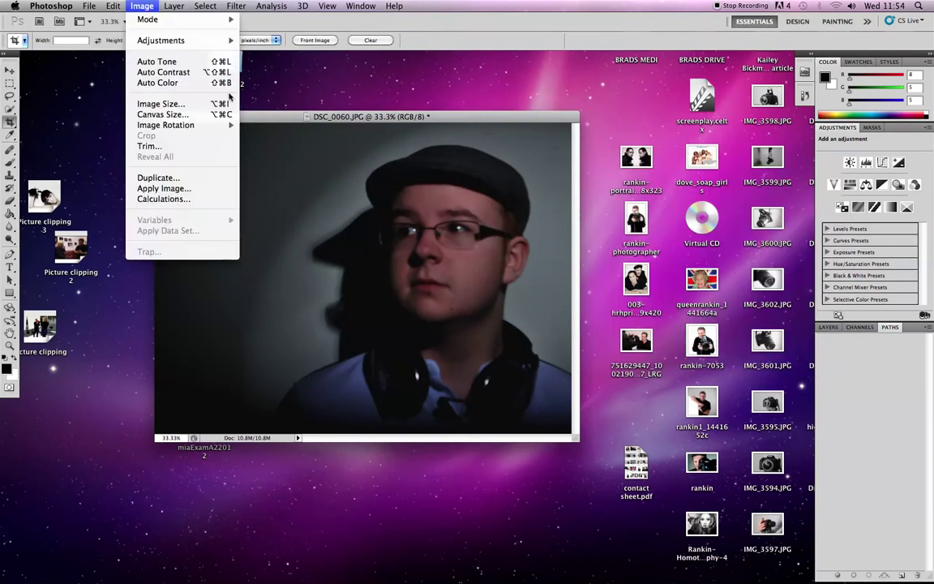
pyautogui.moveTo(213, 44)
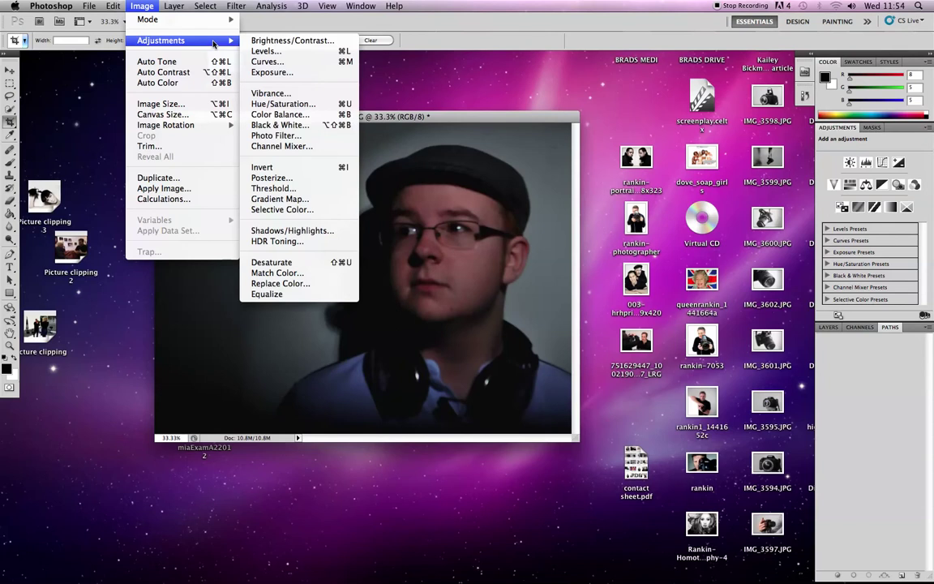
pyautogui.click(304, 116)
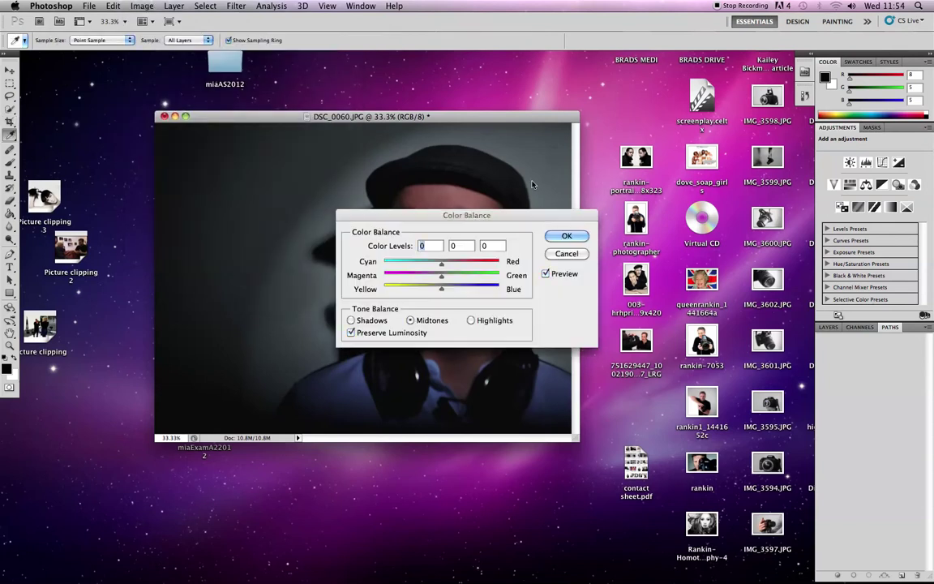
pyautogui.moveTo(483, 158); pyautogui.dragTo(734, 197)
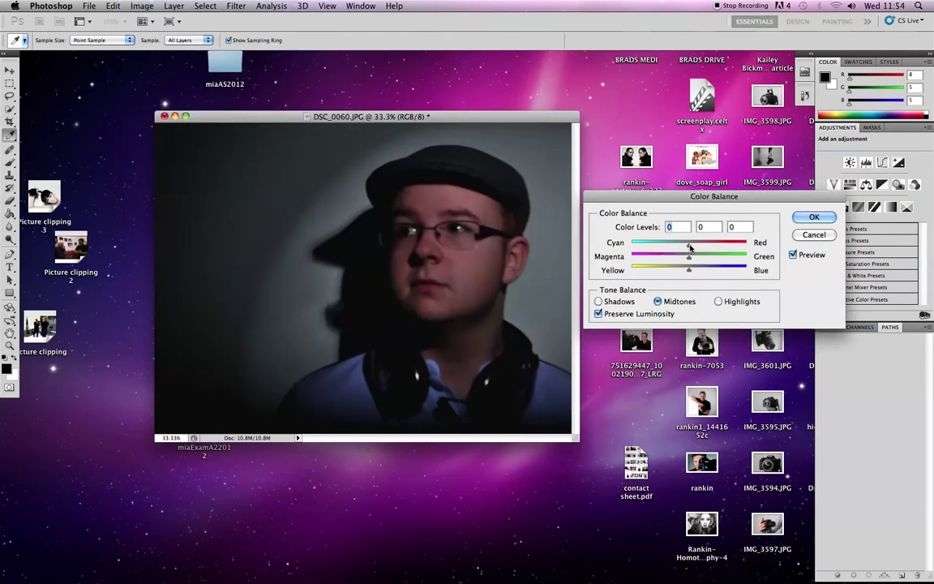
pyautogui.moveTo(688, 244); pyautogui.dragTo(690, 259)
pyautogui.moveTo(690, 268)
pyautogui.mouseDown()
pyautogui.moveTo(678, 269)
pyautogui.moveTo(687, 273)
pyautogui.mouseUp()
pyautogui.click(811, 218)
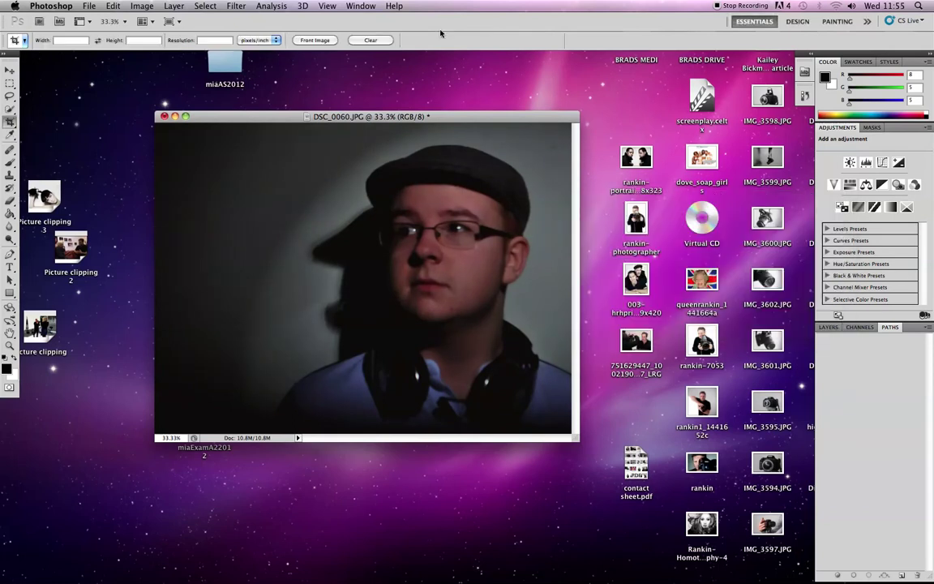
# - Try the Auto Tone, Auto Contrast and Auto Color corrections on the photo, undoing each one
pyautogui.click(152, 5)
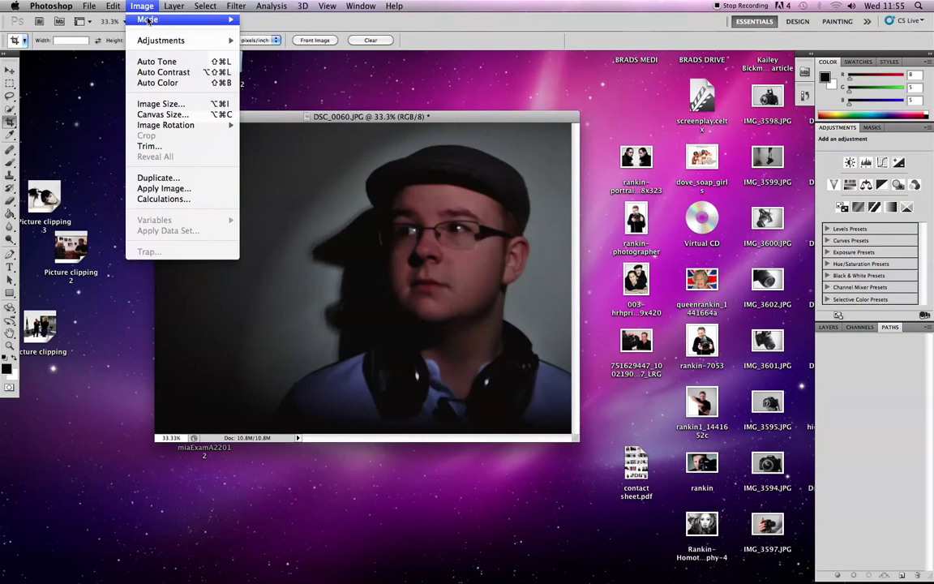
pyautogui.click(172, 62)
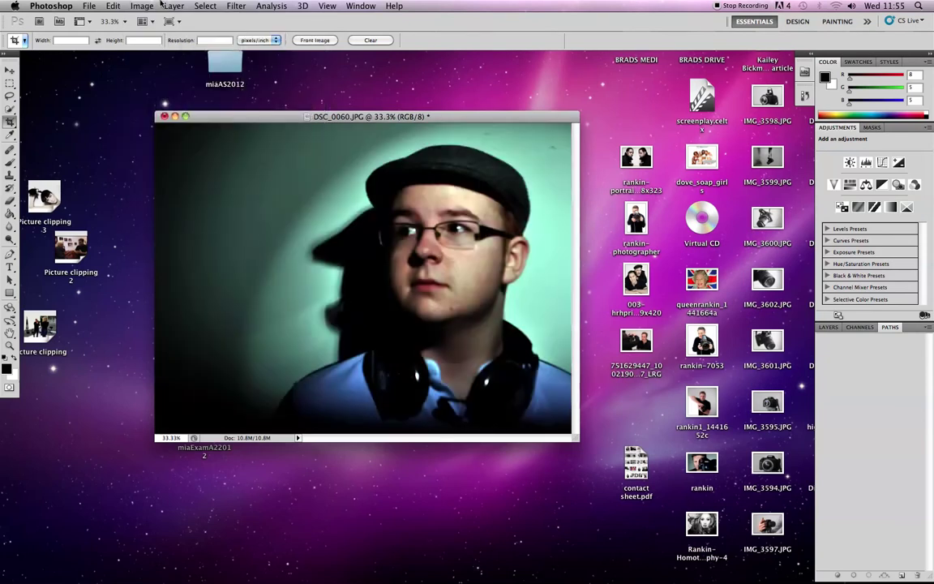
pyautogui.press('super+z')
pyautogui.click(134, 6)
pyautogui.click(170, 70)
pyautogui.press('super+z')
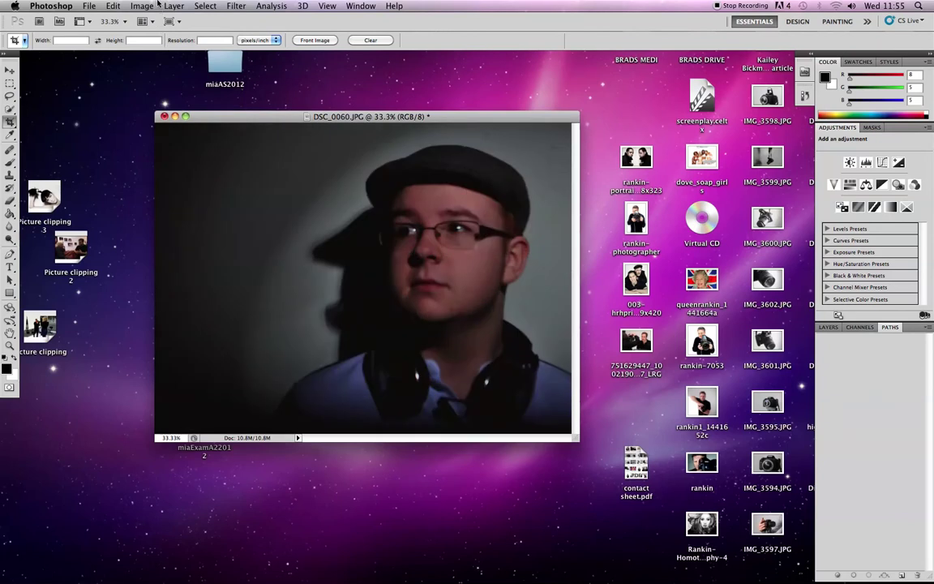
pyautogui.click(142, 6)
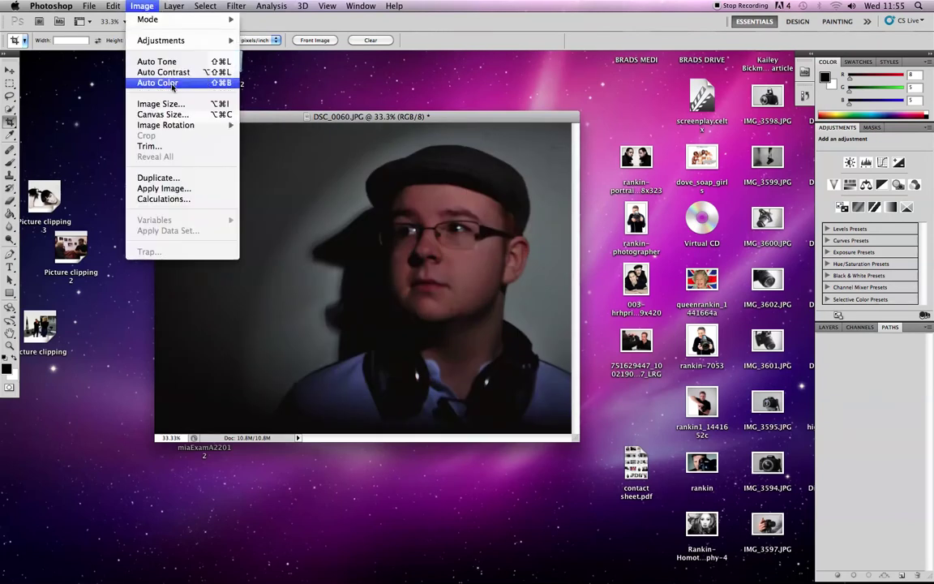
pyautogui.click(170, 81)
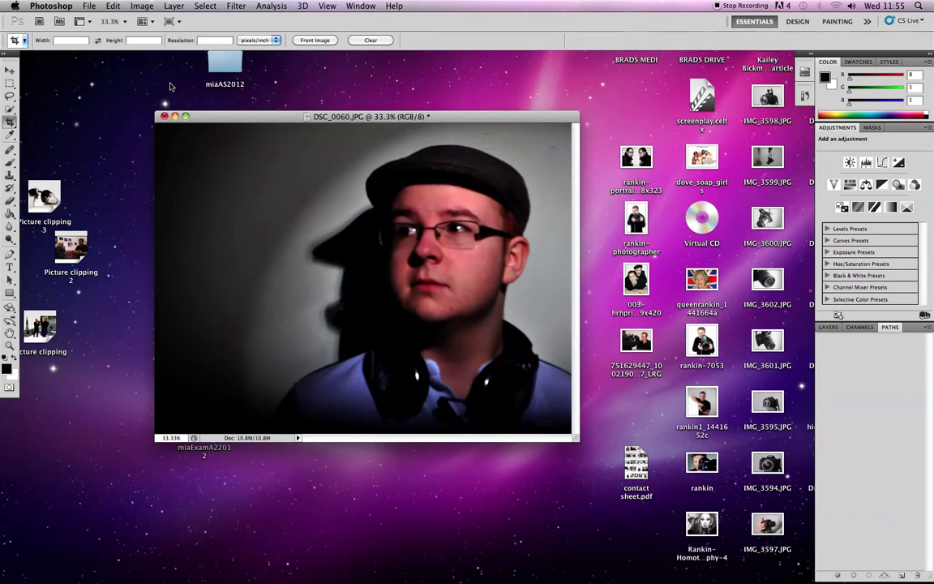
pyautogui.press('super+z')
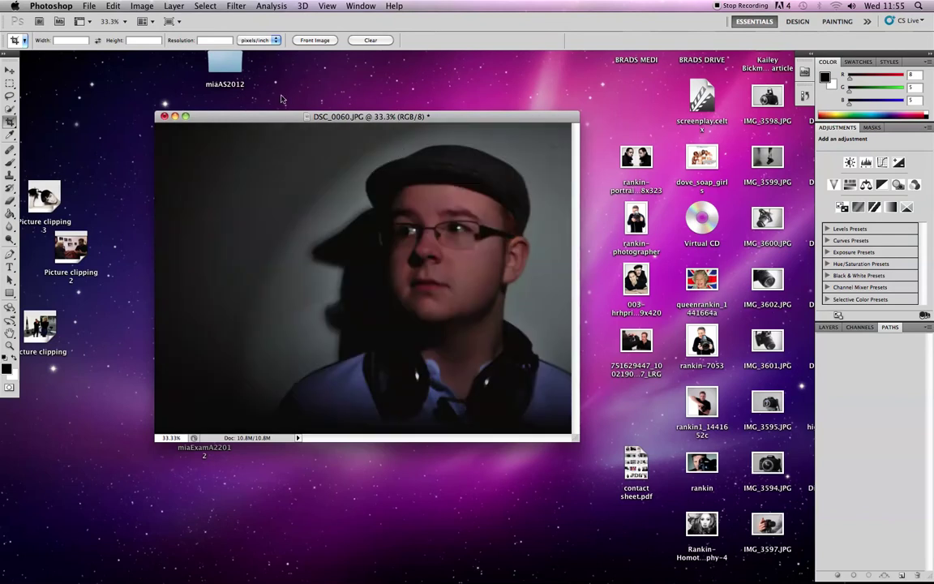
# - Apply a Hue/Saturation adjustment to the Master range with saturation +18 and lightness +6
pyautogui.click(152, 6)
pyautogui.moveTo(219, 40)
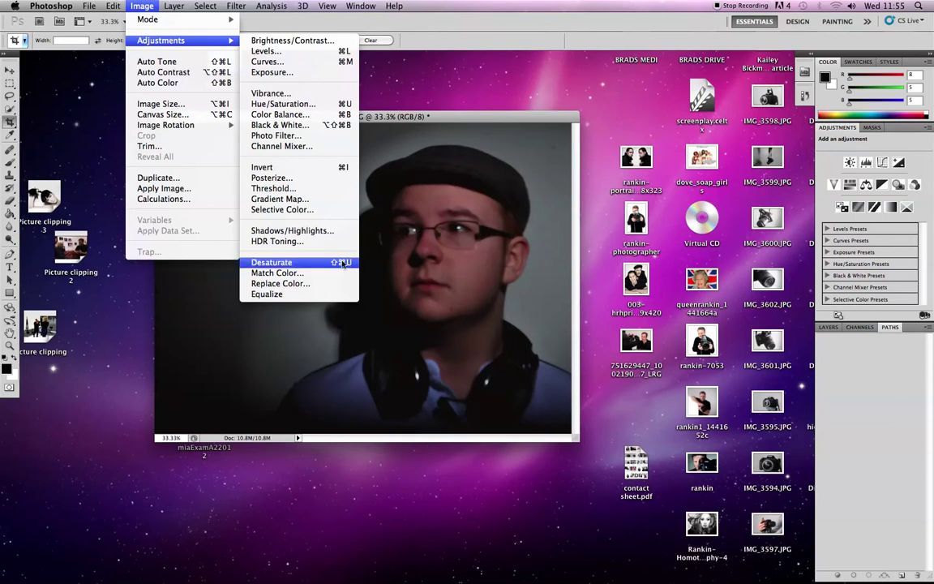
pyautogui.click(305, 108)
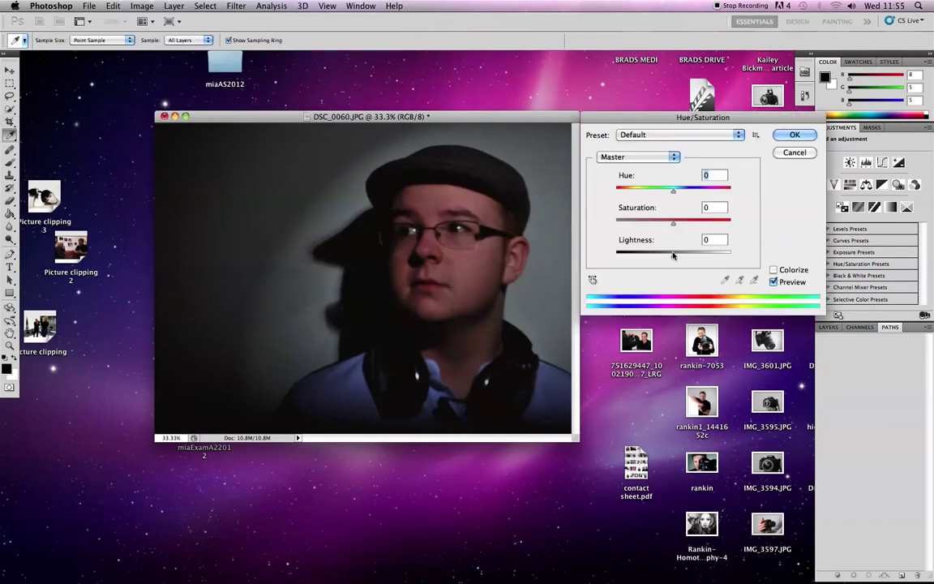
pyautogui.moveTo(673, 222); pyautogui.dragTo(677, 258)
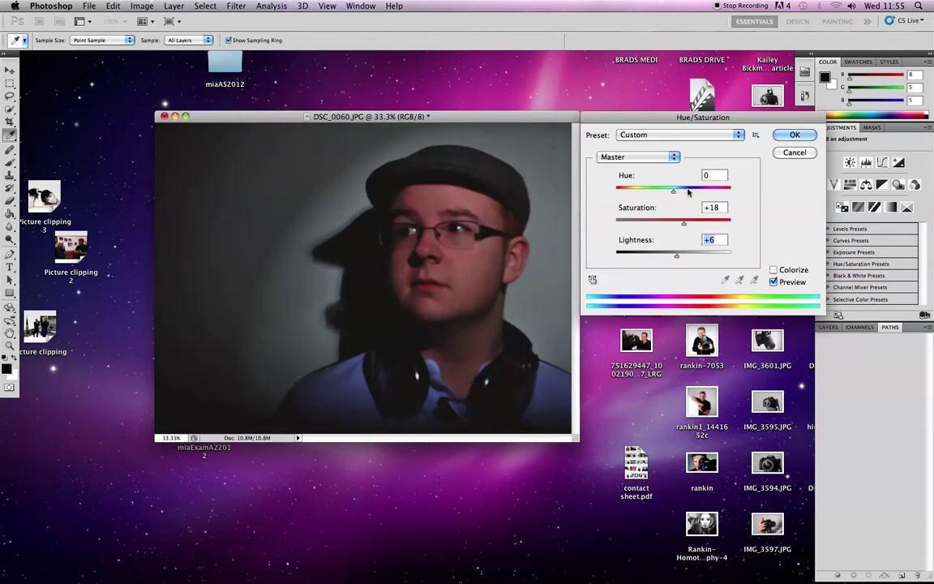
pyautogui.click(790, 134)
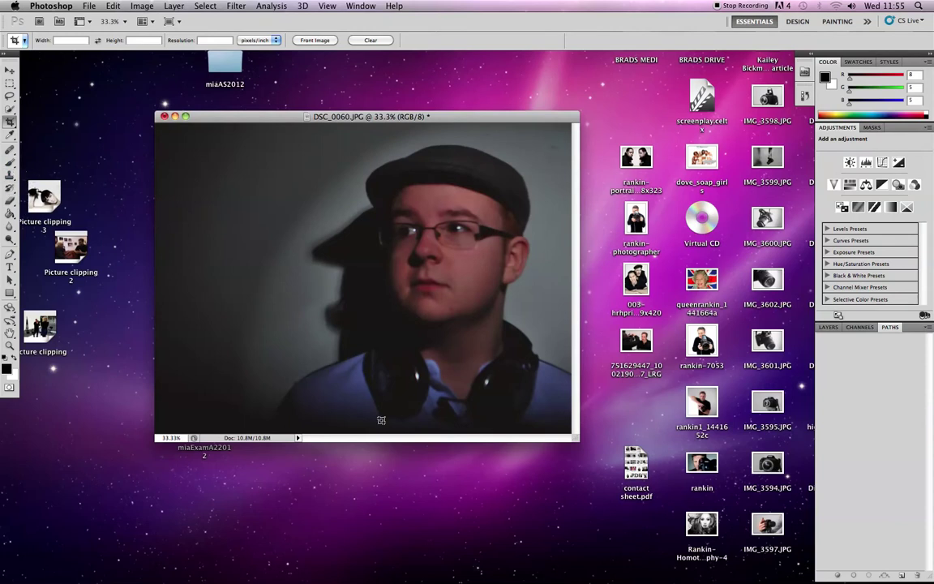
# - Enlarge the DSC_0060.JPG document window and reposition it so that empty space surrounds the whole photo
pyautogui.moveTo(581, 436); pyautogui.dragTo(813, 582)
pyautogui.moveTo(574, 126); pyautogui.dragTo(485, 81)
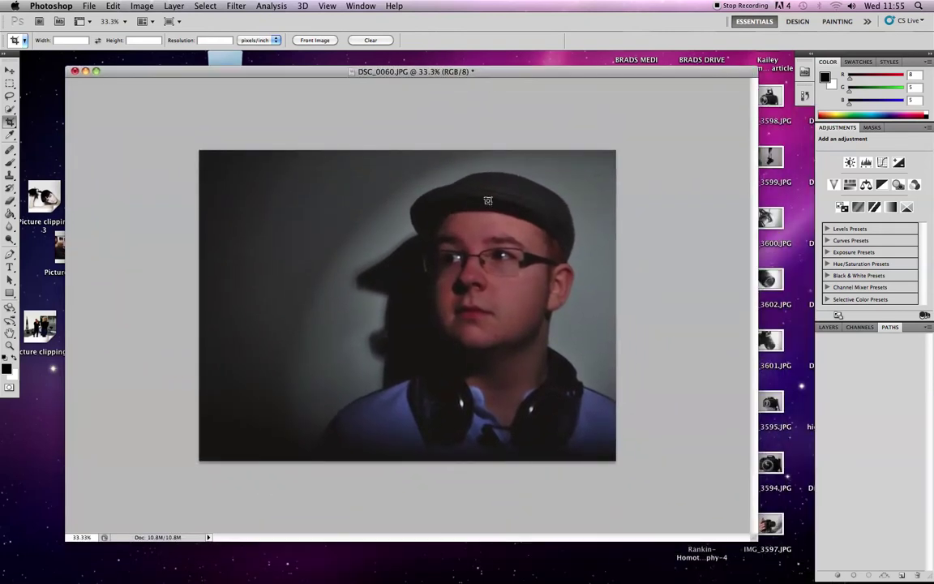
# - Zoom the photo to 99.41% and centre the view on the man's face
pyautogui.scroll(10, 488, 254)
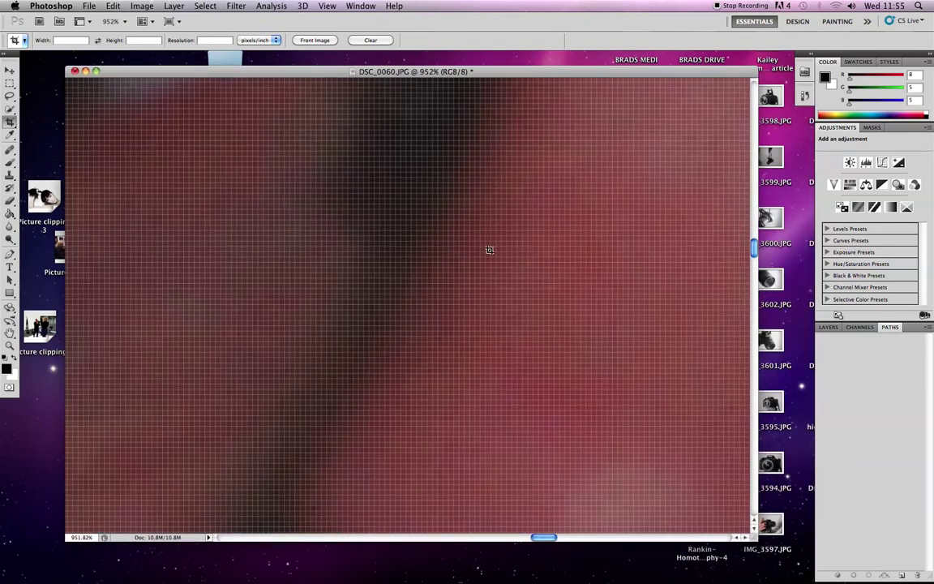
pyautogui.scroll(1, 505, 253)
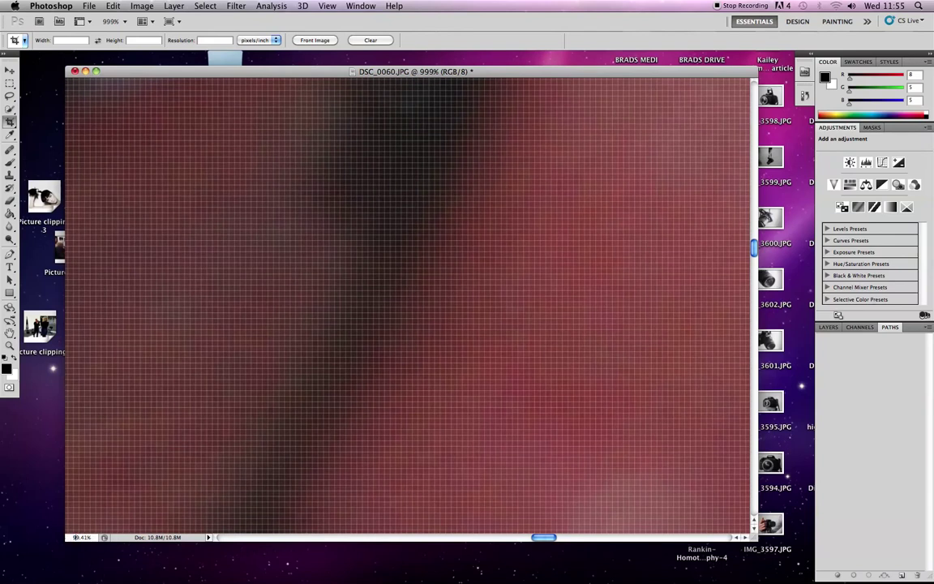
pyautogui.press('Return')
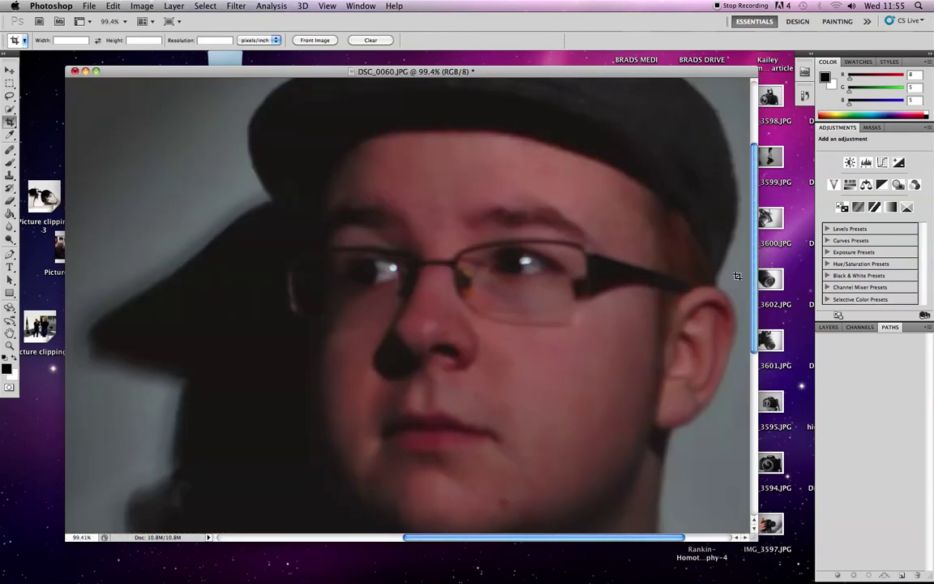
pyautogui.moveTo(753, 274); pyautogui.dragTo(759, 294)
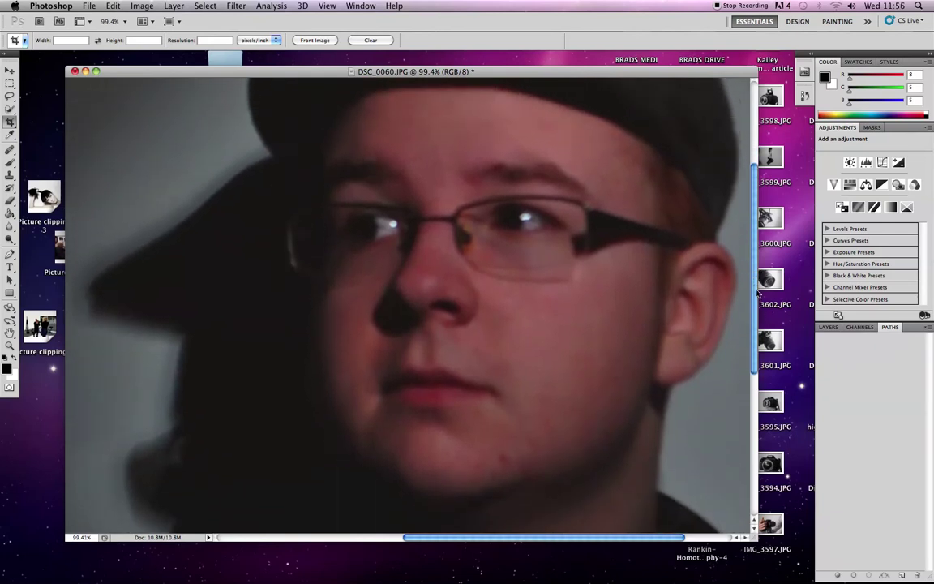
# - Show the Brush tool's variants and switch to the Clone Stamp tool
pyautogui.click(10, 163)
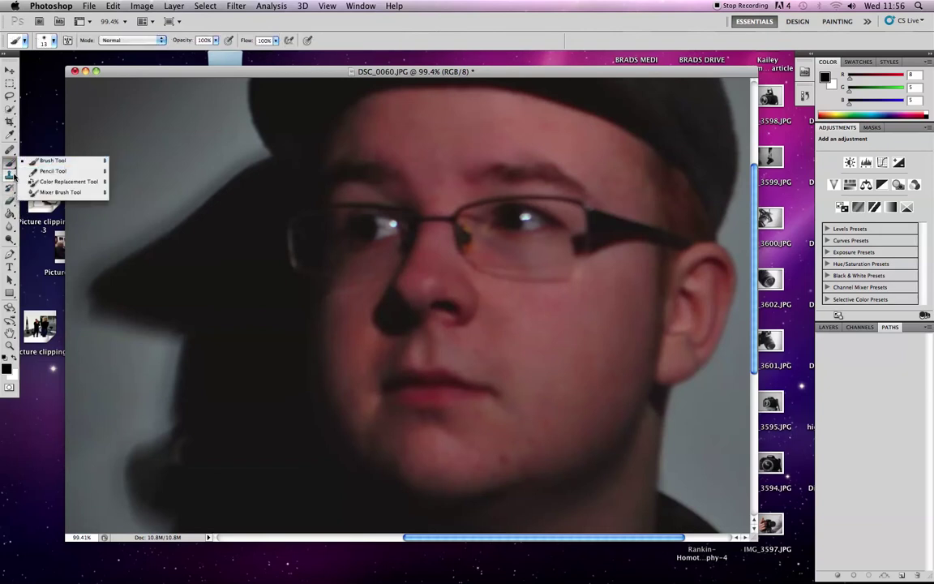
pyautogui.click(10, 175)
pyautogui.click(41, 174)
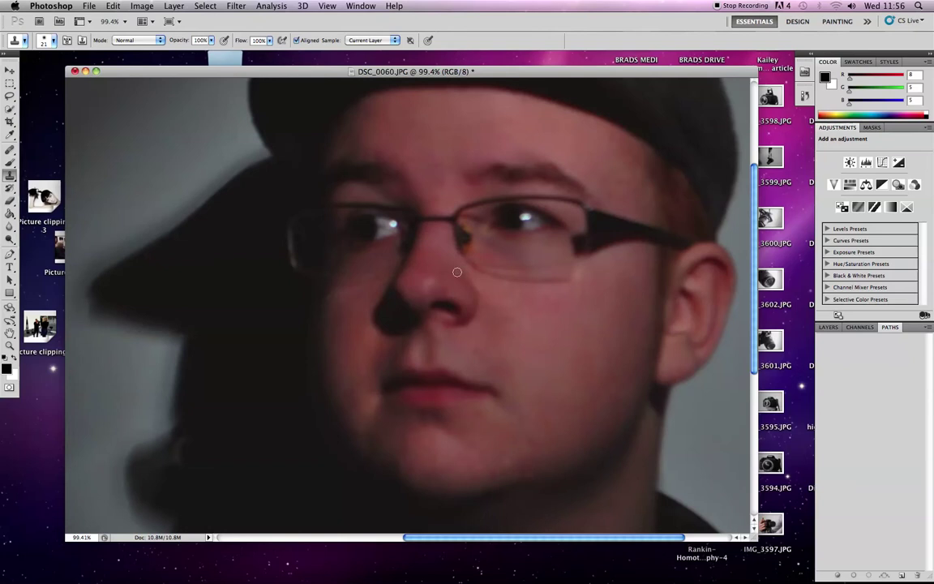
# - Set the document's zoom level to 50%
pyautogui.click(77, 537)
pyautogui.press('Return')
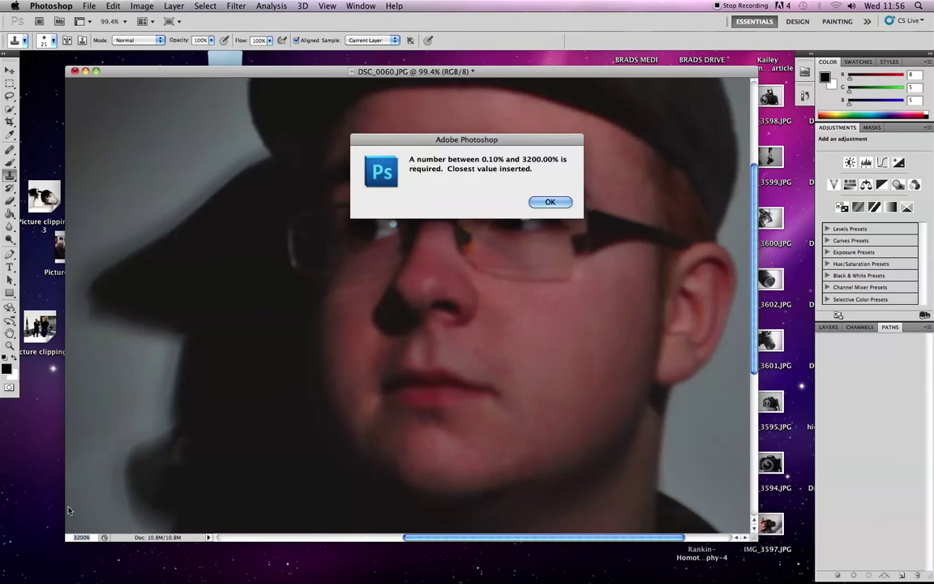
pyautogui.click(549, 202)
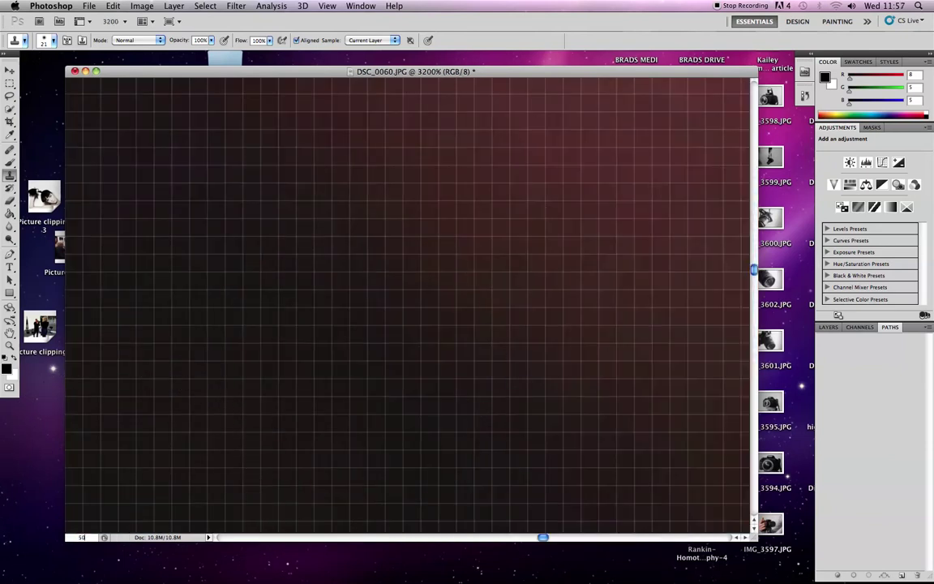
pyautogui.write('50')
pyautogui.press('Return')
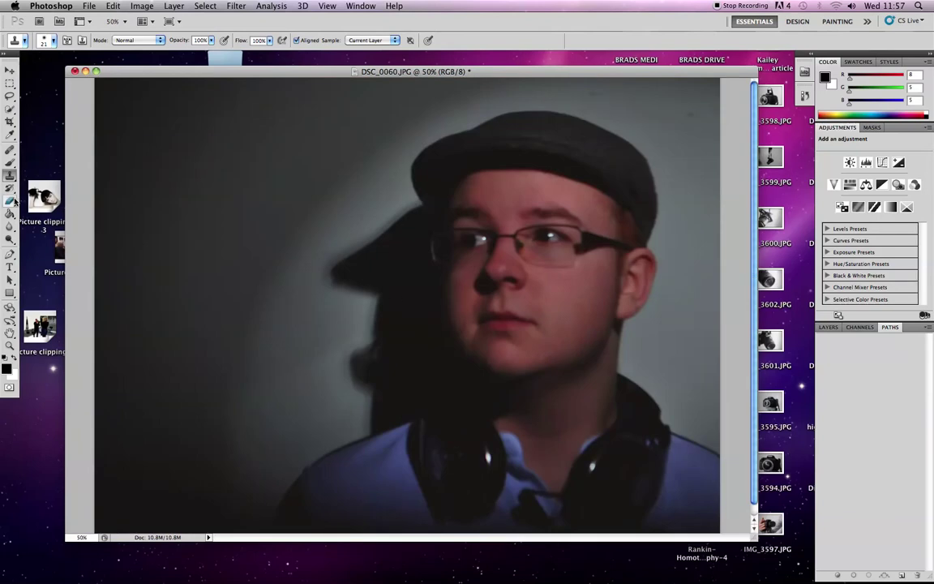
# - Switch to the Smudge tool and bring up the Clone Stamp tool's variants
pyautogui.click(11, 228)
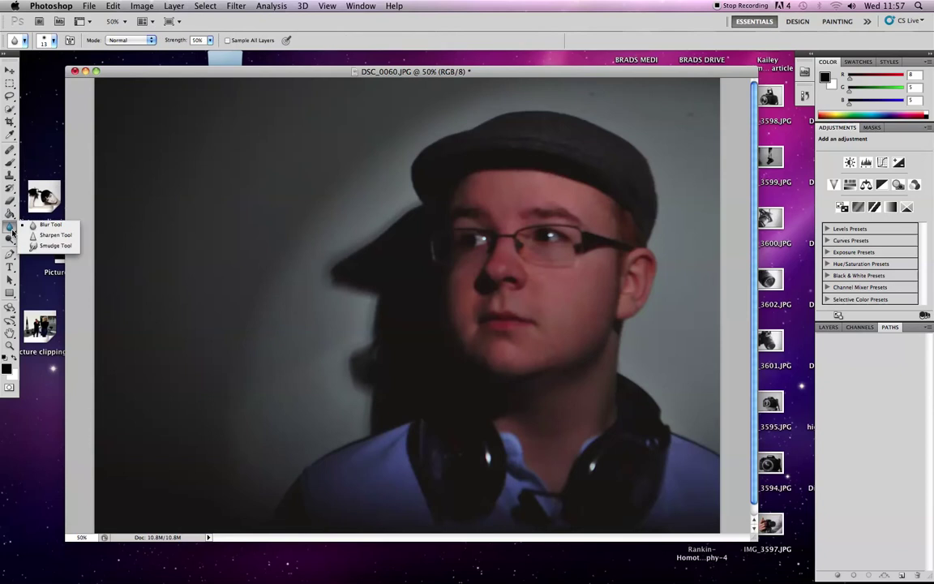
pyautogui.click(54, 245)
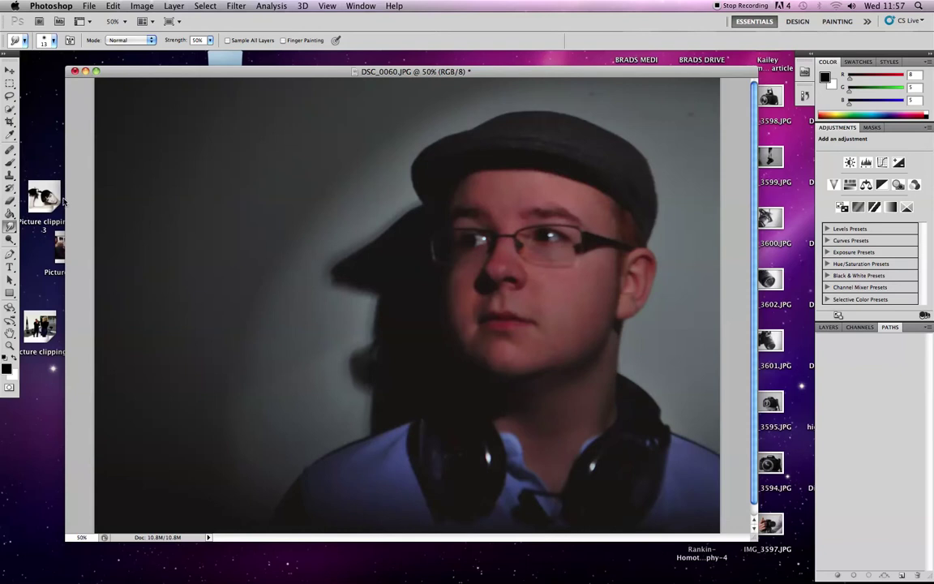
pyautogui.click(10, 176)
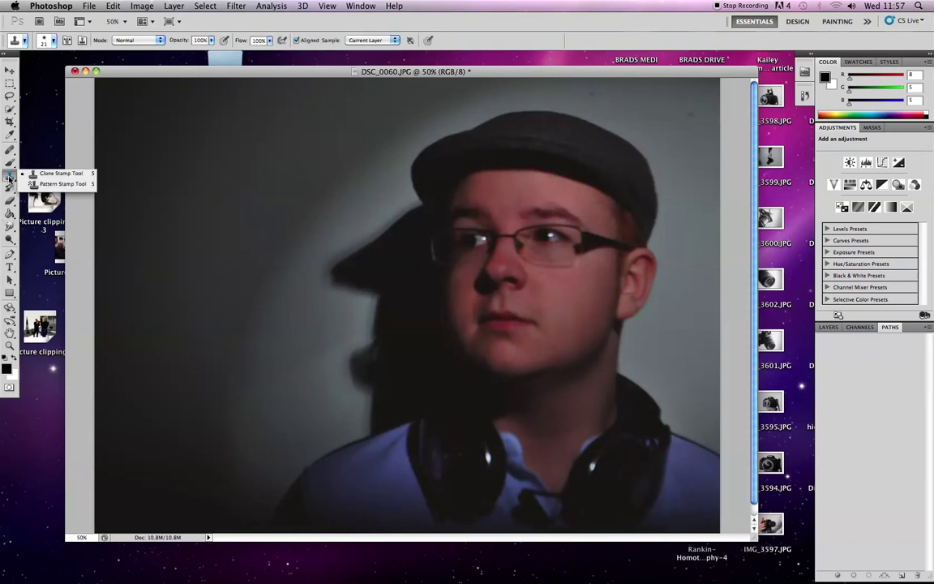
# - Try to paint on the man's chin with the History Brush tool
pyautogui.click(10, 188)
pyautogui.click(57, 187)
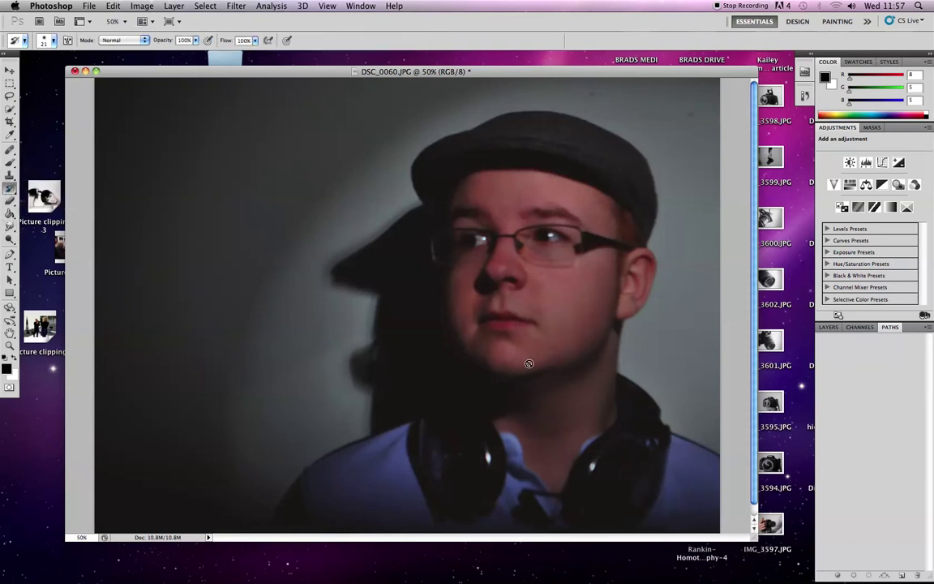
pyautogui.click(506, 366)
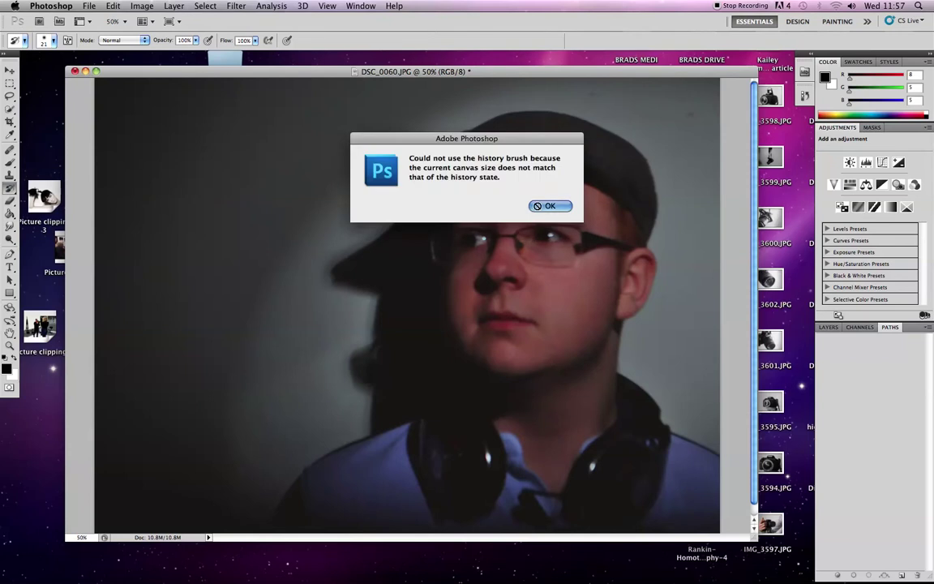
pyautogui.click(550, 206)
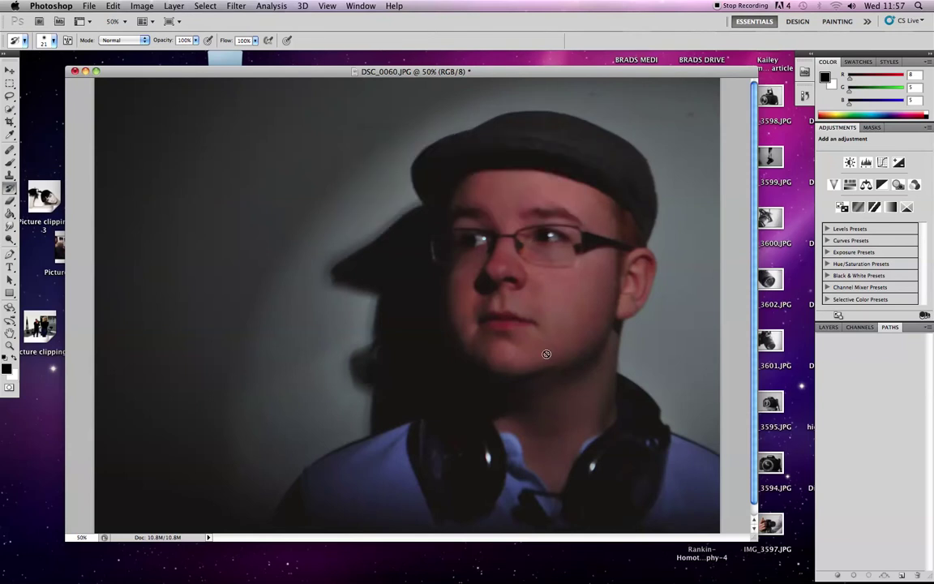
# - Switch to the Art History Brush and bring up the Eraser tool's variants
pyautogui.keyDown('alt'); pyautogui.click(9, 188); pyautogui.keyUp('alt')
pyautogui.moveTo(9, 188); pyautogui.dragTo(44, 198)
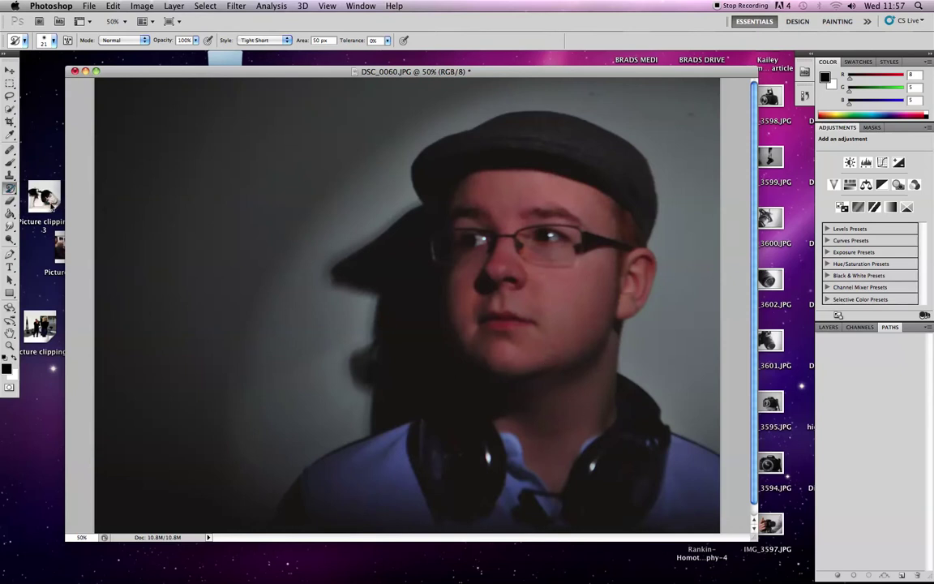
pyautogui.click(10, 201)
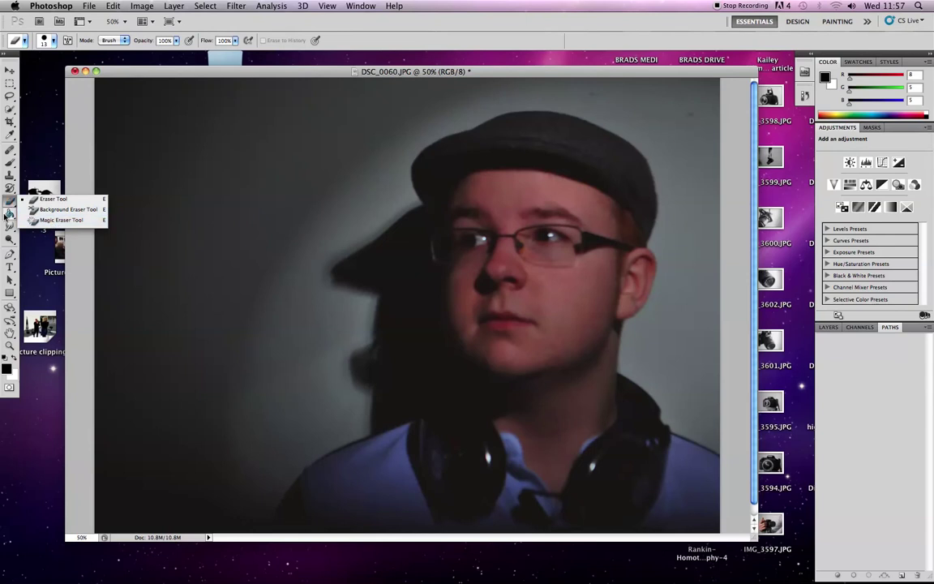
# - Activate the Blur tool at 50% strength and switch to the Pen tool
pyautogui.click(10, 224)
pyautogui.click(10, 225)
pyautogui.click(50, 225)
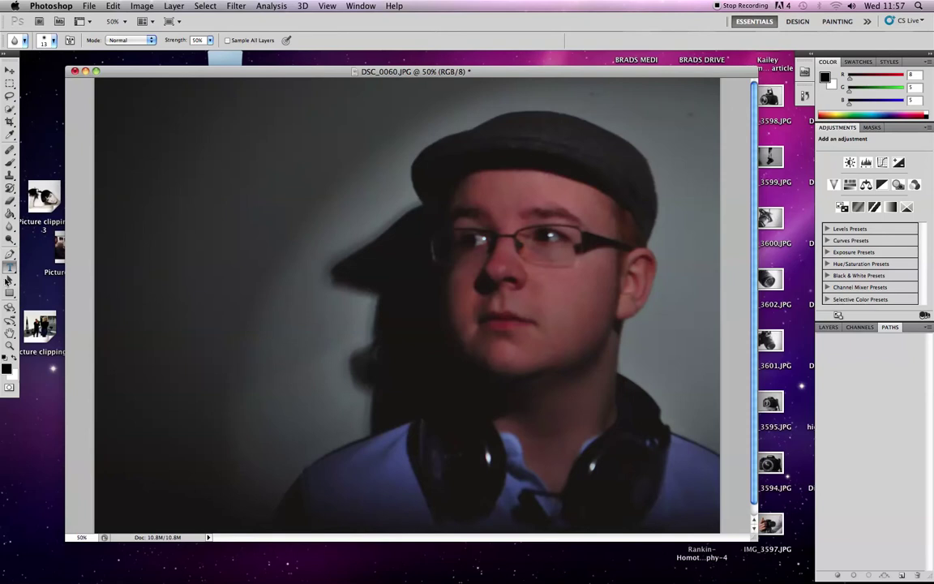
pyautogui.click(18, 257)
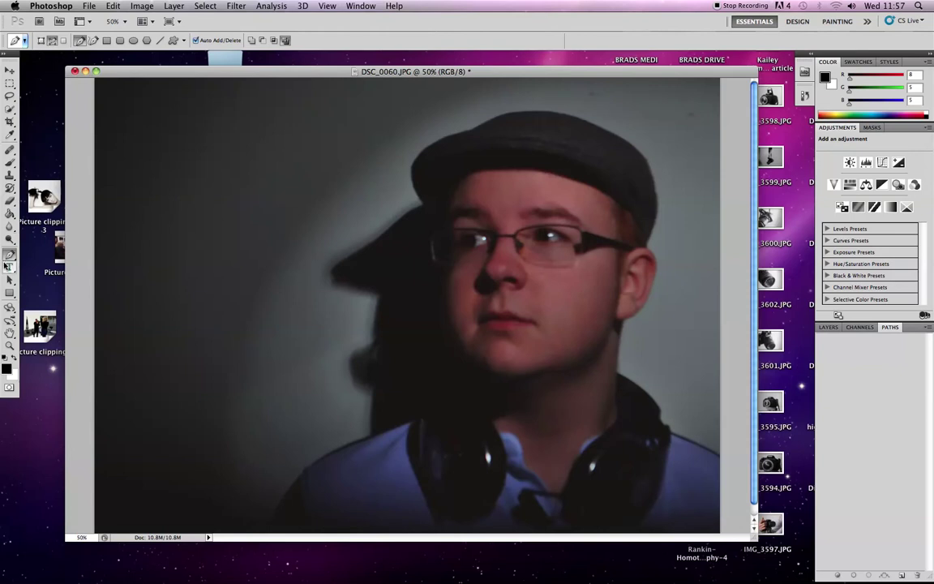
# - Create a horizontal text box over the dark background beside the hat, with a 10 pt font size
pyautogui.press('t')
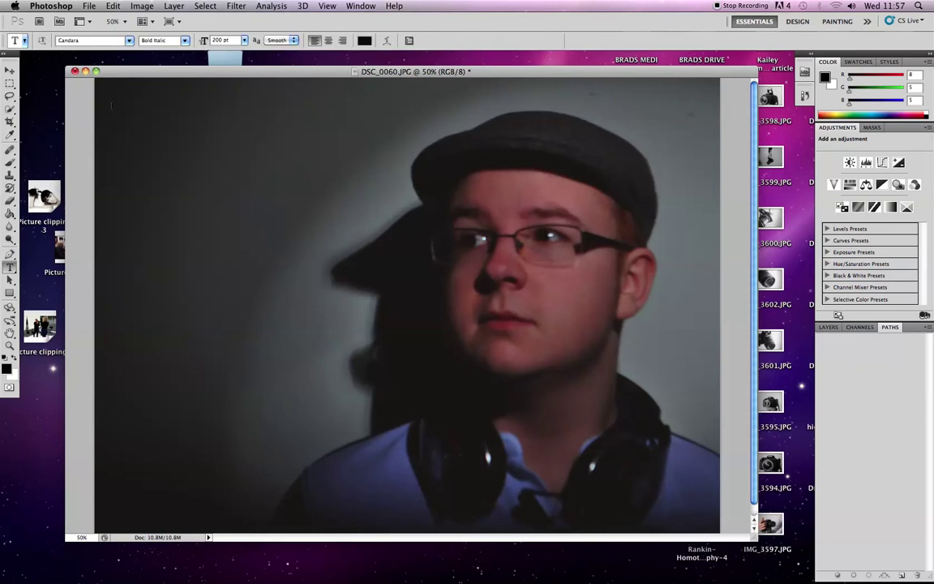
pyautogui.moveTo(166, 149); pyautogui.dragTo(388, 198)
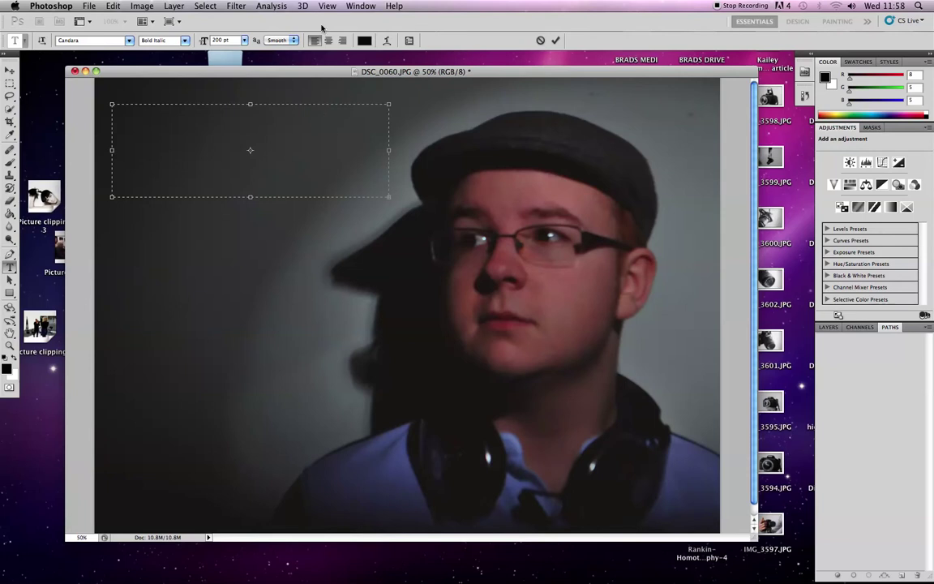
pyautogui.click(244, 40)
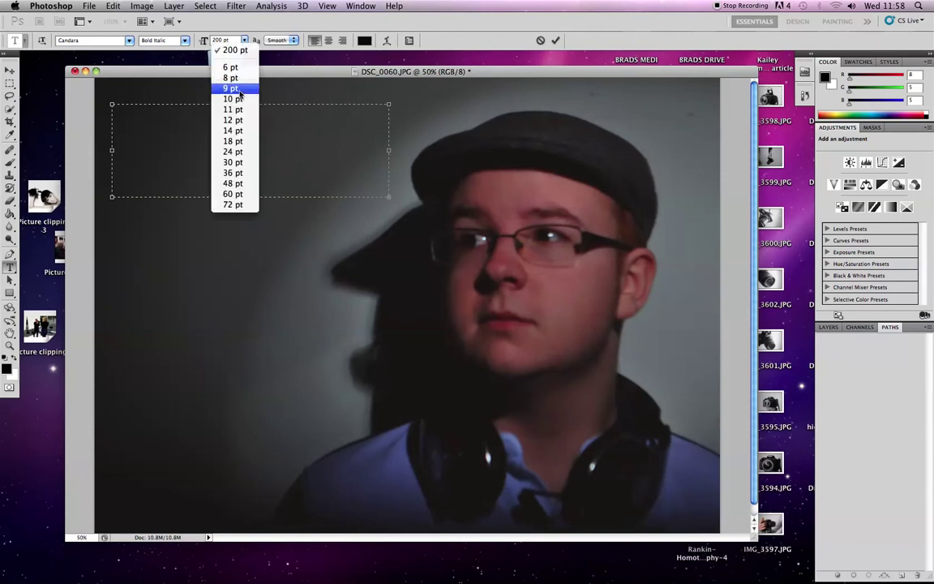
pyautogui.click(218, 96)
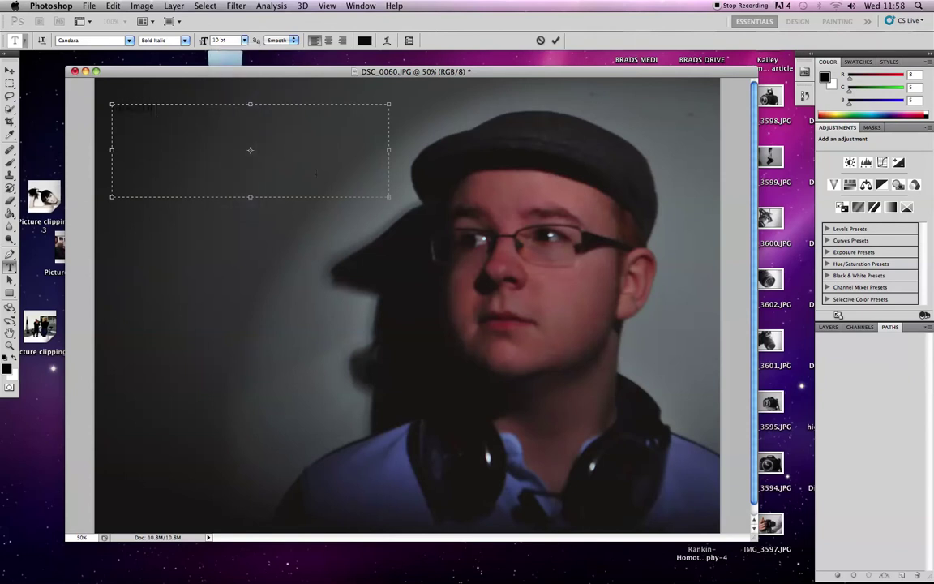
# - Enter the caption "Hiding in the shadows" in the text box
pyautogui.press('BackSpace')
pyautogui.press('BackSpace')
pyautogui.press('BackSpace')
pyautogui.press('BackSpace')
pyautogui.press('BackSpace')
pyautogui.press('BackSpace')
pyautogui.press('BackSpace')
pyautogui.press('super+z')
pyautogui.write('shado')
# - Set the whole caption's font size to 24 pt
pyautogui.hotkey('shift', 'Left')
pyautogui.hotkey('shift', 'Left')
pyautogui.hotkey('shift', 'Left')
pyautogui.hotkey('shift', 'Left')
pyautogui.hotkey('shift', 'Left')
pyautogui.hotkey('shift', 'Left')
pyautogui.hotkey('shift', 'Left')
pyautogui.hotkey('shift', 'Left')
pyautogui.hotkey('shift', 'Left')
pyautogui.hotkey('shift', 'Left')
pyautogui.hotkey('shift', 'Left')
pyautogui.hotkey('shift', 'Left')
pyautogui.hotkey('shift', 'Left')
pyautogui.hotkey('shift', 'Left')
pyautogui.hotkey('shift', 'Left')
pyautogui.hotkey('shift', 'Left')
pyautogui.hotkey('shift', 'Left')
pyautogui.hotkey('shift', 'Left')
pyautogui.hotkey('shift', 'Left')
pyautogui.hotkey('shift', 'Left')
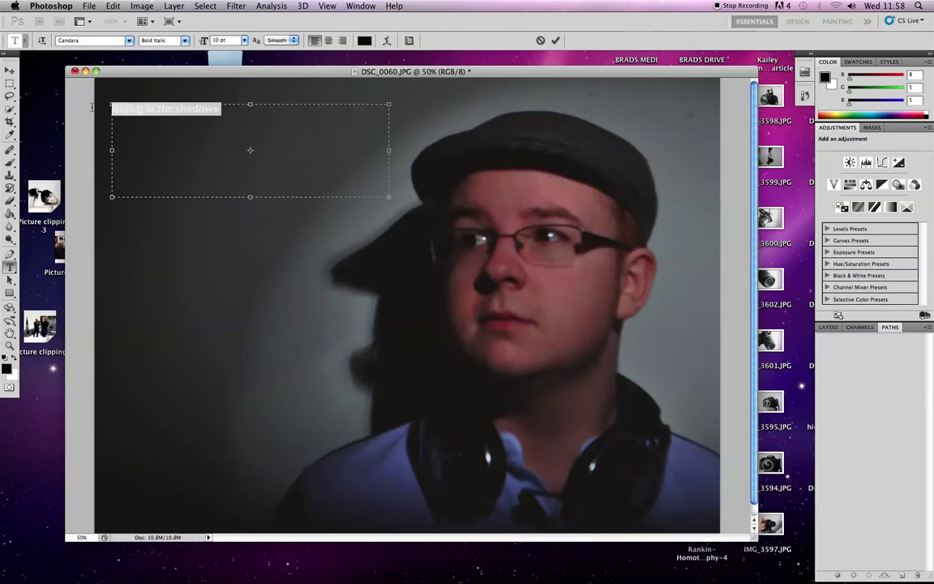
pyautogui.click(224, 39)
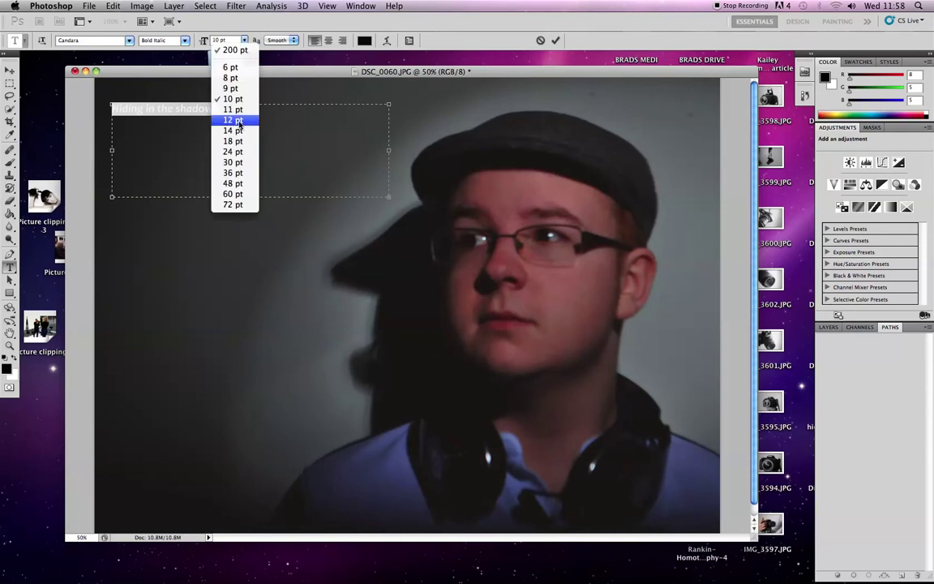
pyautogui.click(235, 152)
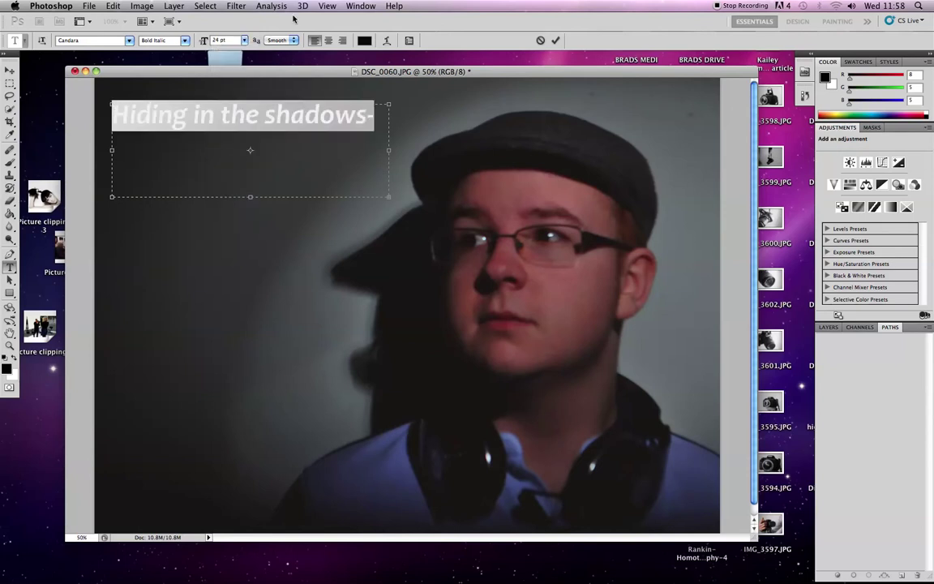
# - Try to retype the end of the word "shadows" in the caption, removing the added letters again
pyautogui.click(340, 115)
pyautogui.press('BackSpace')
pyautogui.press('BackSpace')
pyautogui.press('BackSpace')
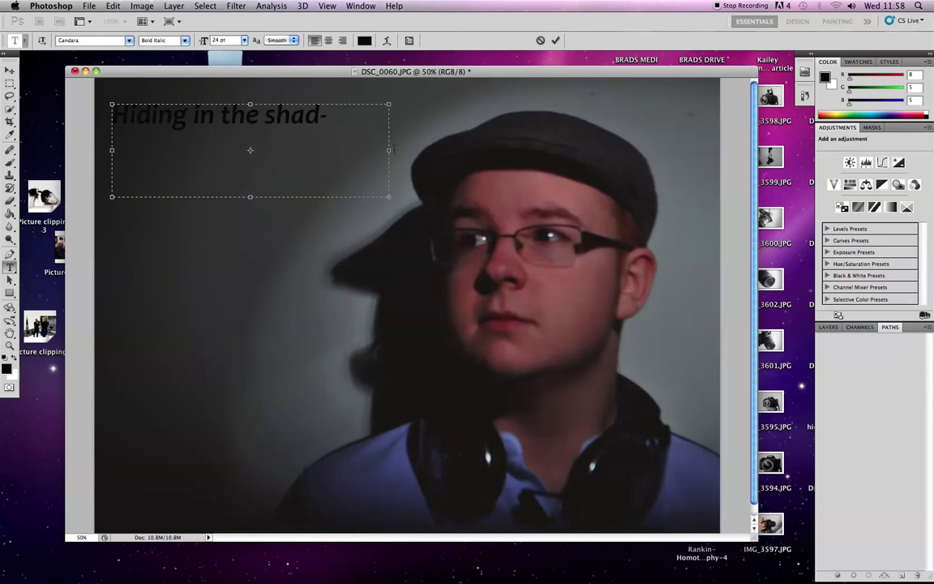
pyautogui.write('owo')
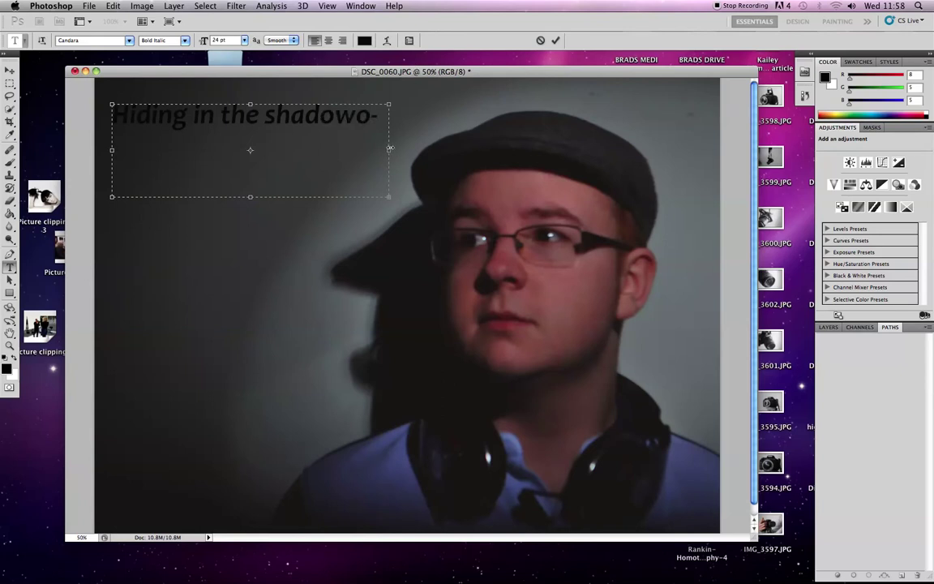
pyautogui.press('BackSpace')
pyautogui.press('BackSpace')
pyautogui.press('BackSpace')
# - Widen the text box to reach over the hat and rewrite the caption's ending so it reads "Hiding in ththe"
pyautogui.moveTo(387, 200); pyautogui.dragTo(518, 205)
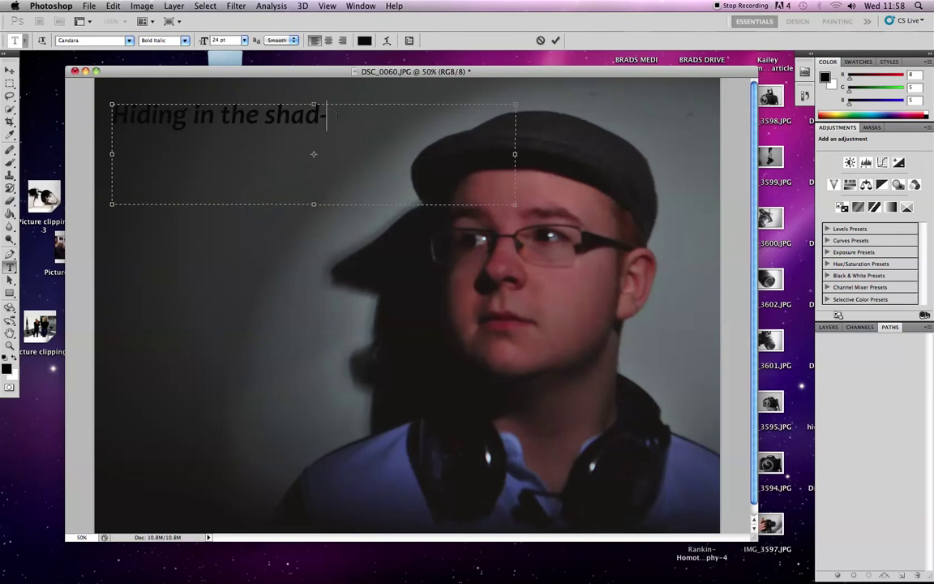
pyautogui.press('BackSpace')
pyautogui.press('BackSpace')
pyautogui.press('BackSpace')
pyautogui.press('BackSpace')
pyautogui.press('BackSpace')
pyautogui.write('shashad-')
pyautogui.press('BackSpace')
pyautogui.press('BackSpace')
pyautogui.press('BackSpace')
pyautogui.press('BackSpace')
pyautogui.press('BackSpace')
pyautogui.press('BackSpace')
pyautogui.press('BackSpace')
pyautogui.press('BackSpace')
pyautogui.write('shad-')
pyautogui.press('BackSpace')
pyautogui.press('BackSpace')
pyautogui.press('BackSpace')
pyautogui.press('BackSpace')
pyautogui.press('BackSpace')
pyautogui.press('BackSpace')
pyautogui.press('BackSpace')
pyautogui.press('BackSpace')
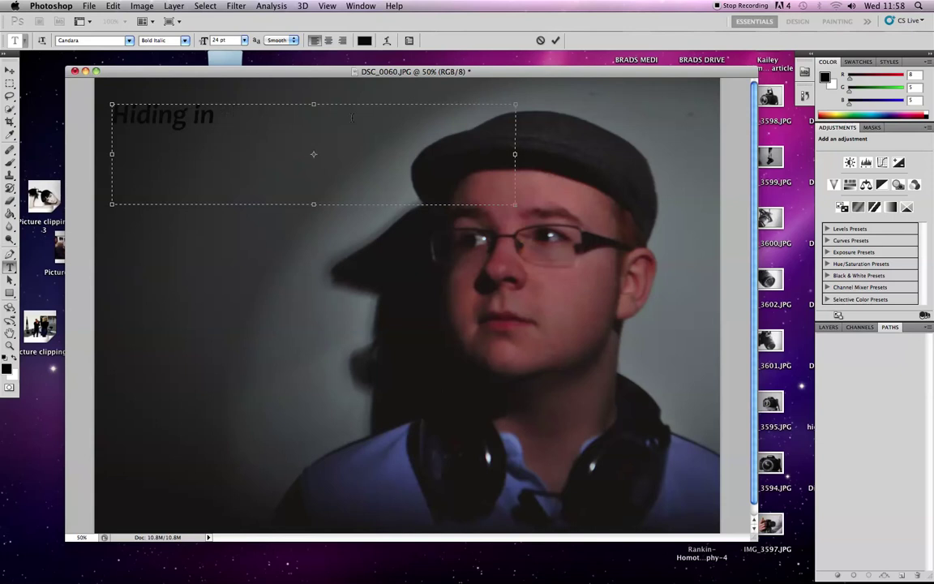
pyautogui.write('ththe-')
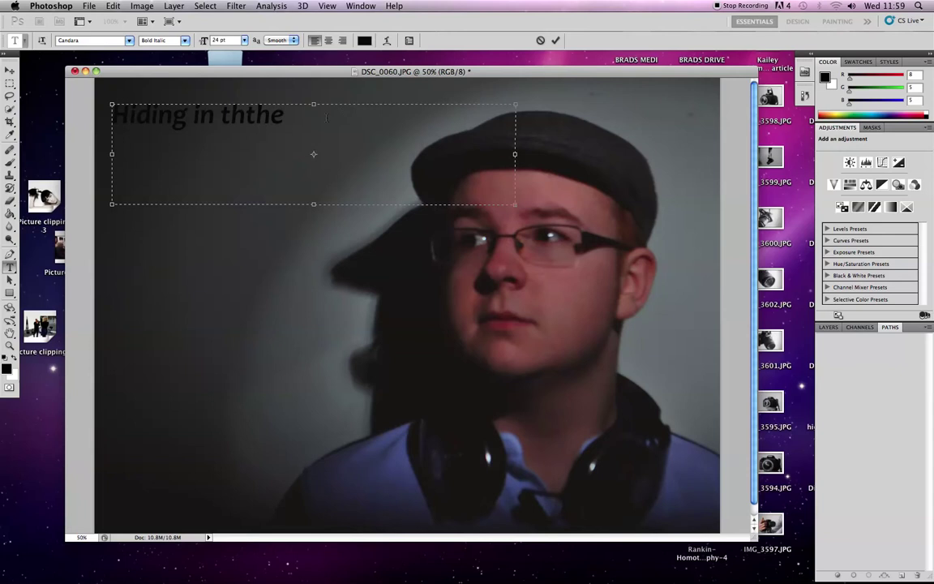
# - Add a vertical text caption reading "Hiding in the shadows" down the photo's left edge, starting below the horizontal caption
pyautogui.moveTo(334, 105); pyautogui.dragTo(101, 89)
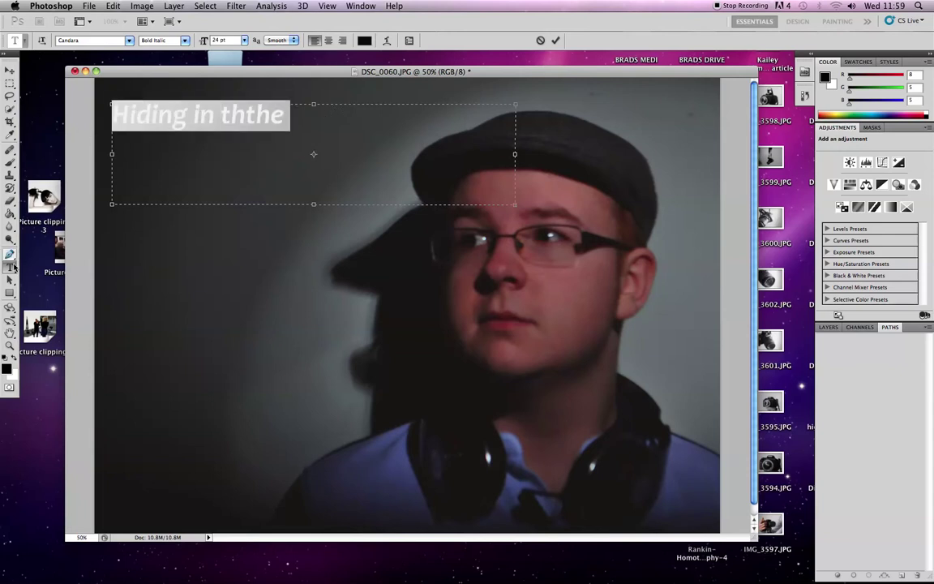
pyautogui.click(13, 270)
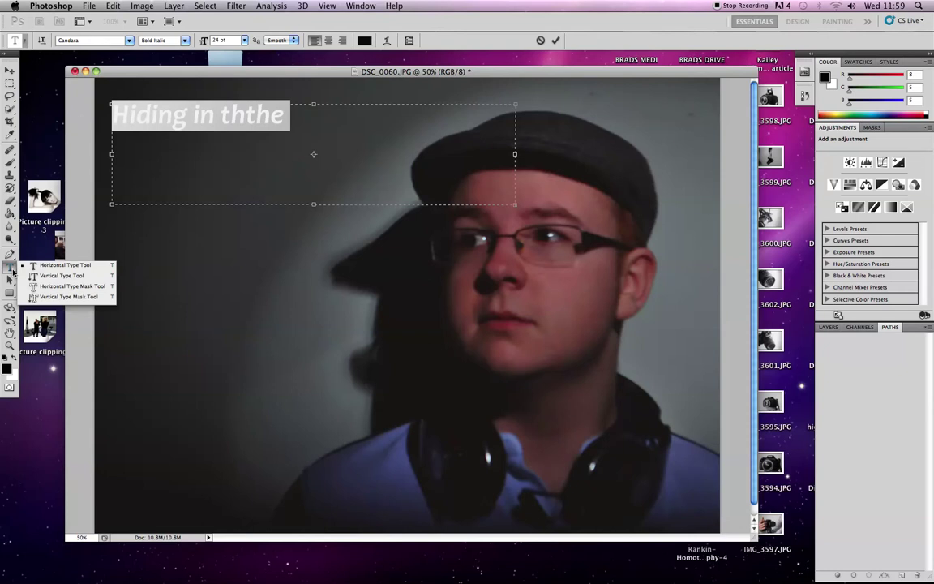
pyautogui.click(61, 265)
pyautogui.click(116, 149)
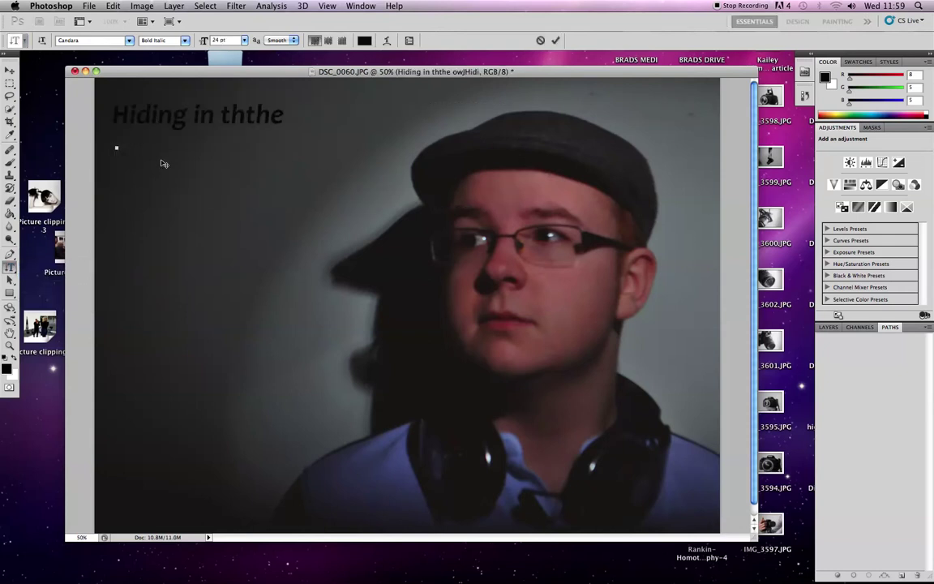
pyautogui.press('BackSpace')
pyautogui.write('iding')
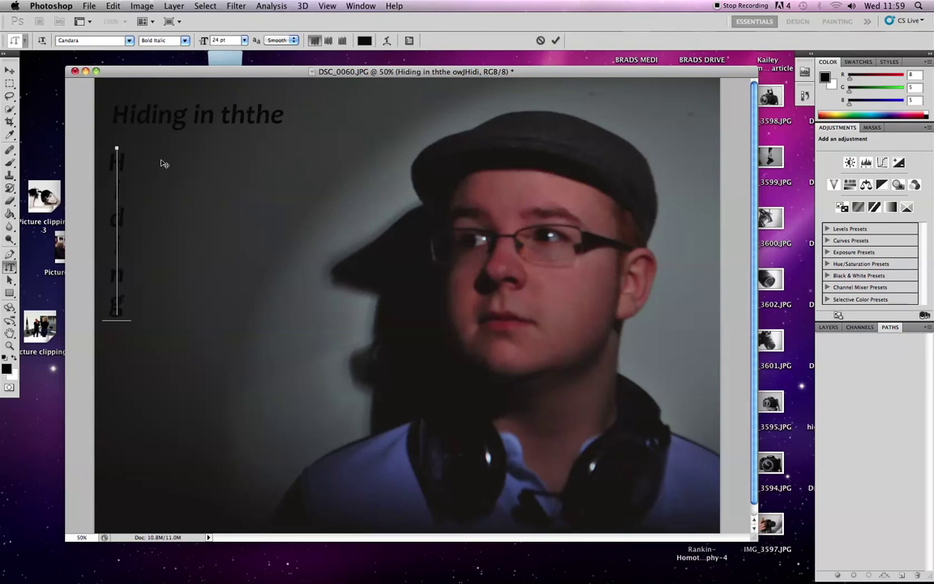
pyautogui.write(' in the')
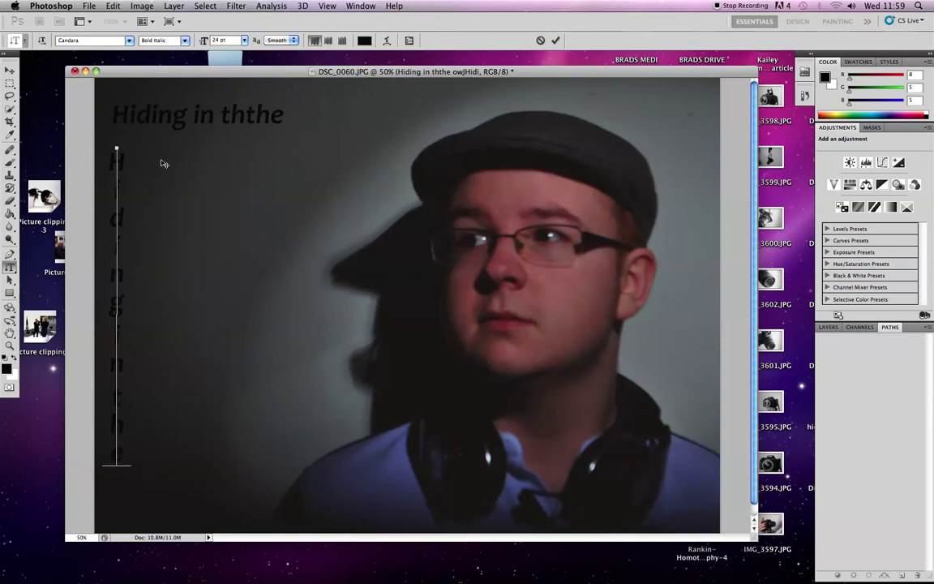
pyautogui.write(' shadows')
pyautogui.hotkey('ctrl', 'Return')
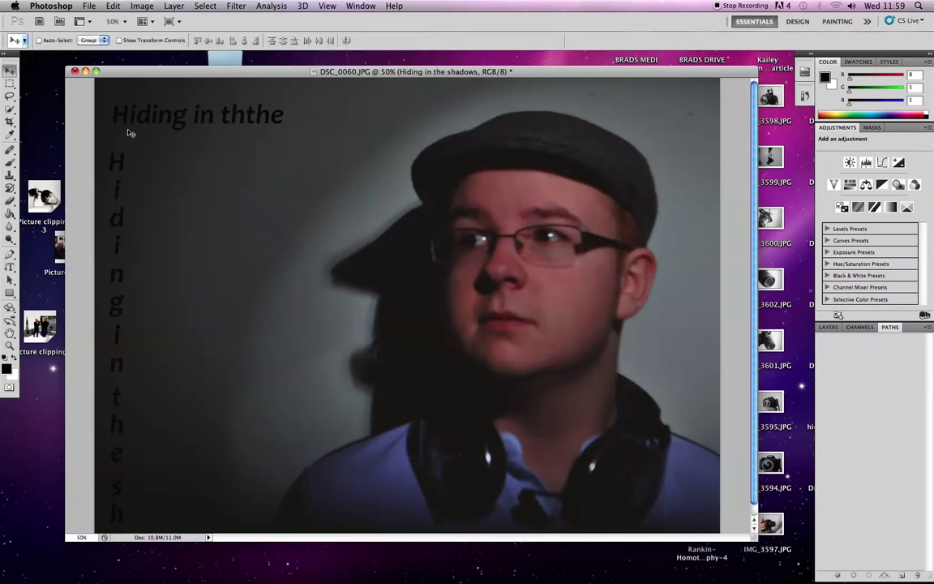
# - Move the vertical caption in from the photo's left edge and delete the horizontal caption's layer
pyautogui.moveTo(116, 161); pyautogui.dragTo(235, 198)
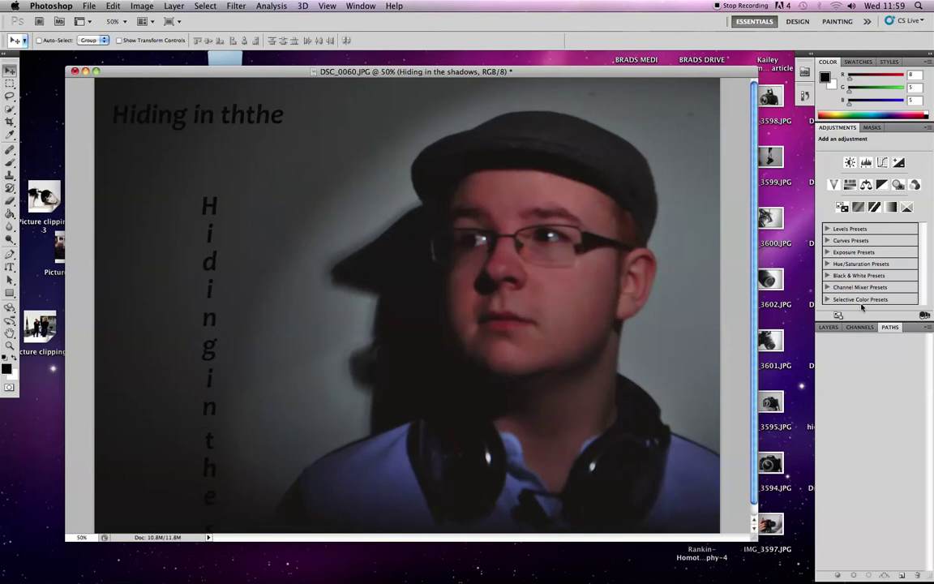
pyautogui.click(833, 328)
pyautogui.click(874, 397)
pyautogui.press('Delete')
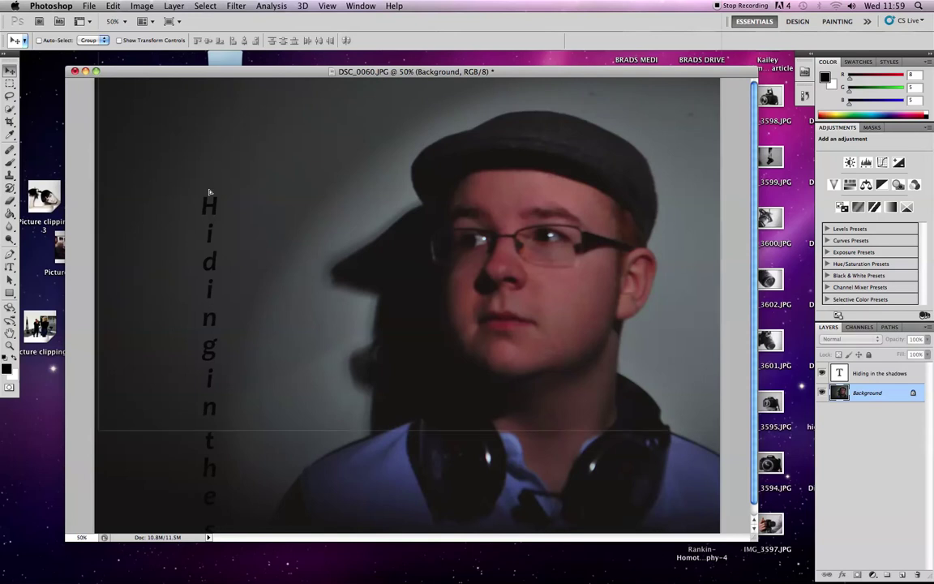
# - Select the vertical caption's layer and move the caption up into the photo's upper left corner
pyautogui.click(202, 234)
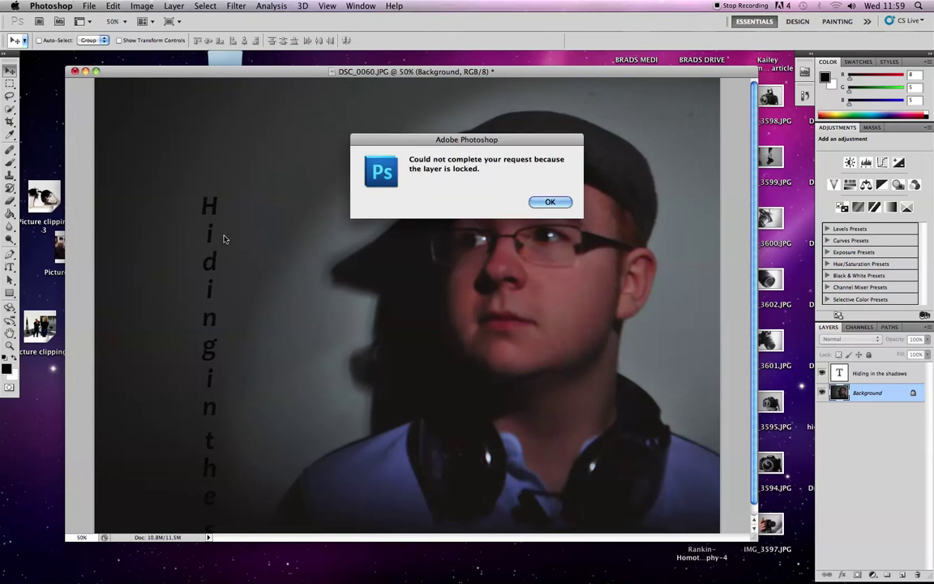
pyautogui.click(549, 203)
pyautogui.click(868, 373)
pyautogui.moveTo(208, 276); pyautogui.dragTo(116, 165)
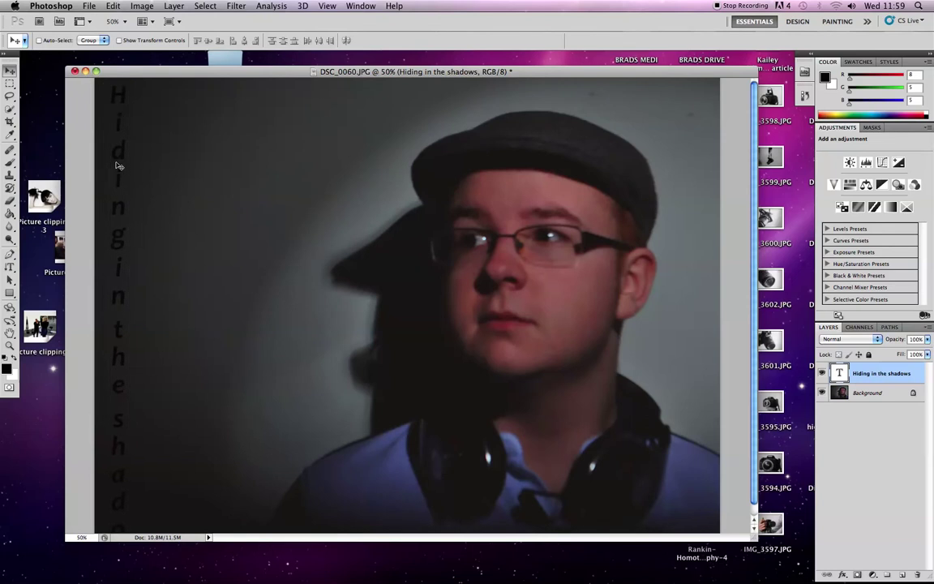
# - Shift the vertical caption slightly down and away from the photo's left edge
pyautogui.click(139, 6)
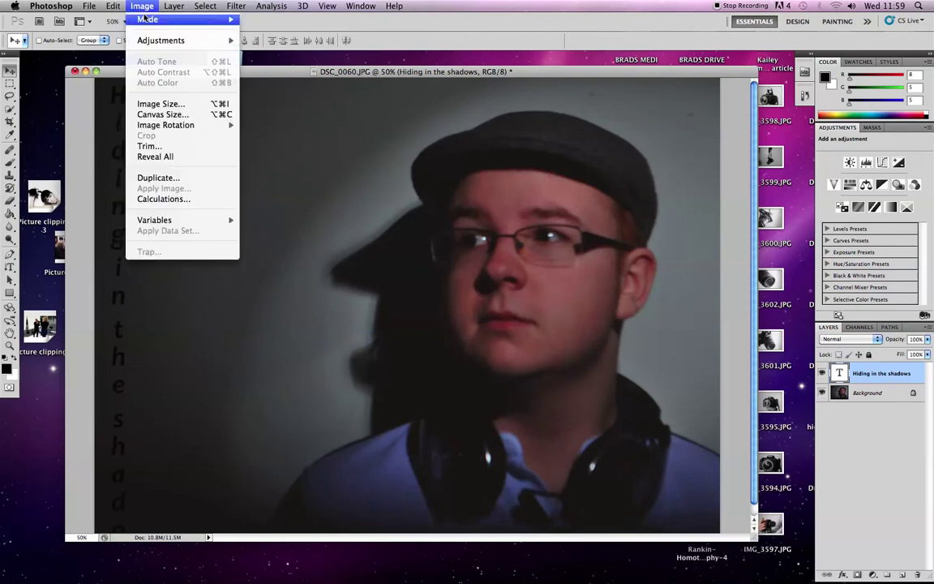
pyautogui.click(249, 207)
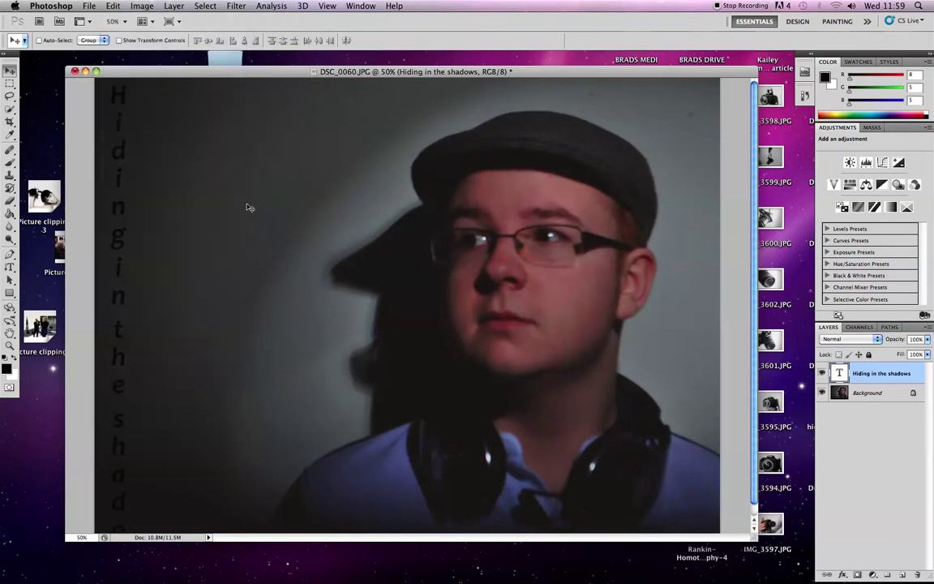
pyautogui.rightClick(120, 133)
pyautogui.click(117, 247)
pyautogui.moveTo(117, 247); pyautogui.dragTo(184, 215)
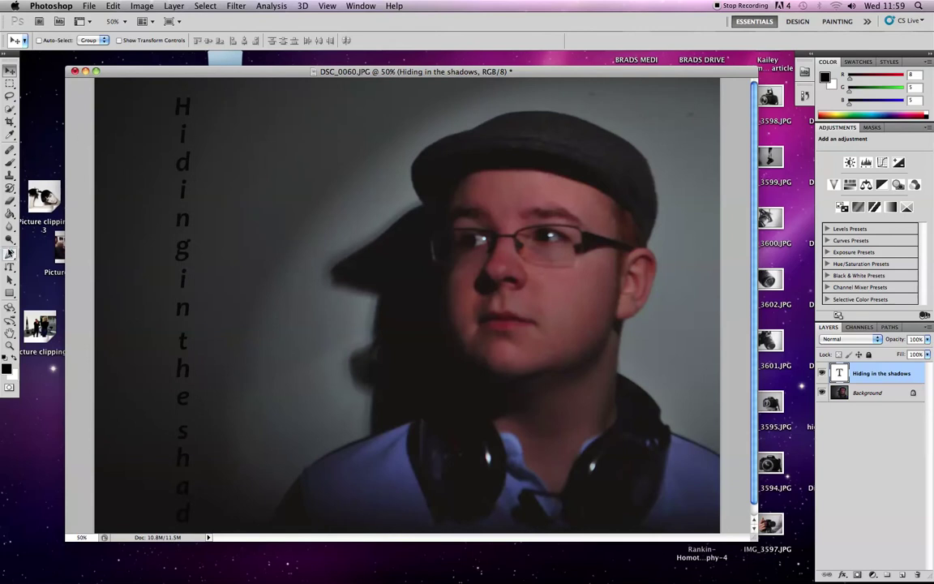
# - Set the whole vertical caption's font size to 18 pt and move it close to the photo's left edge
pyautogui.click(10, 266)
pyautogui.click(184, 204)
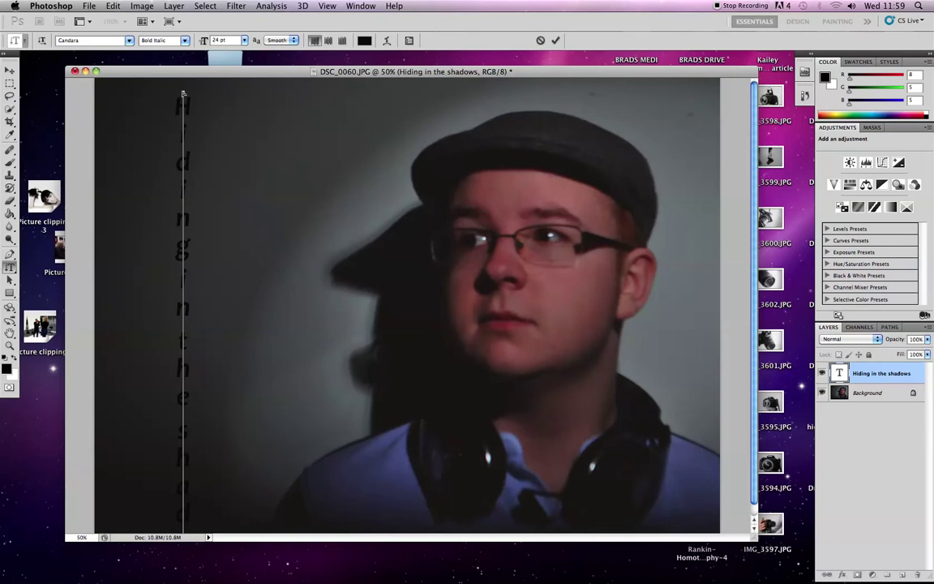
pyautogui.press('super+a')
pyautogui.click(244, 42)
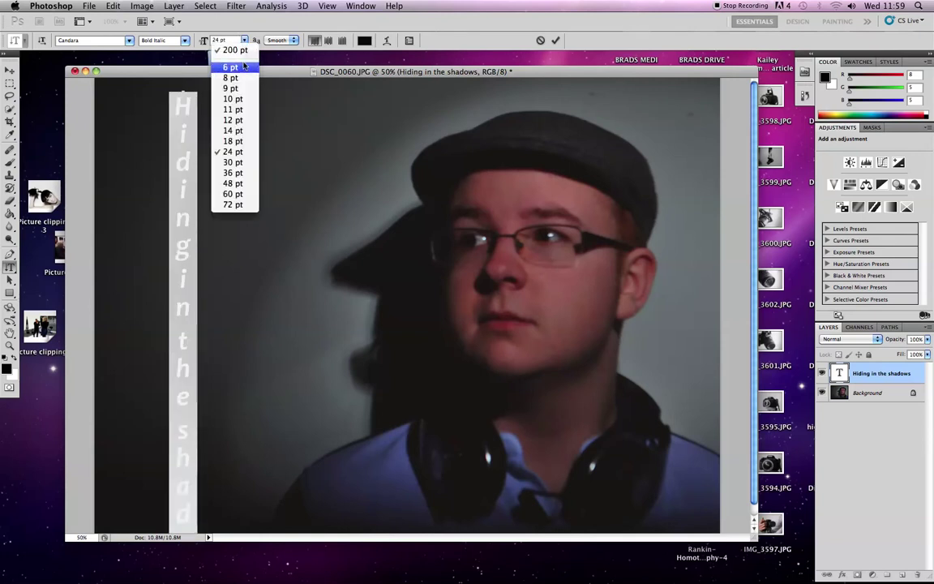
pyautogui.click(249, 143)
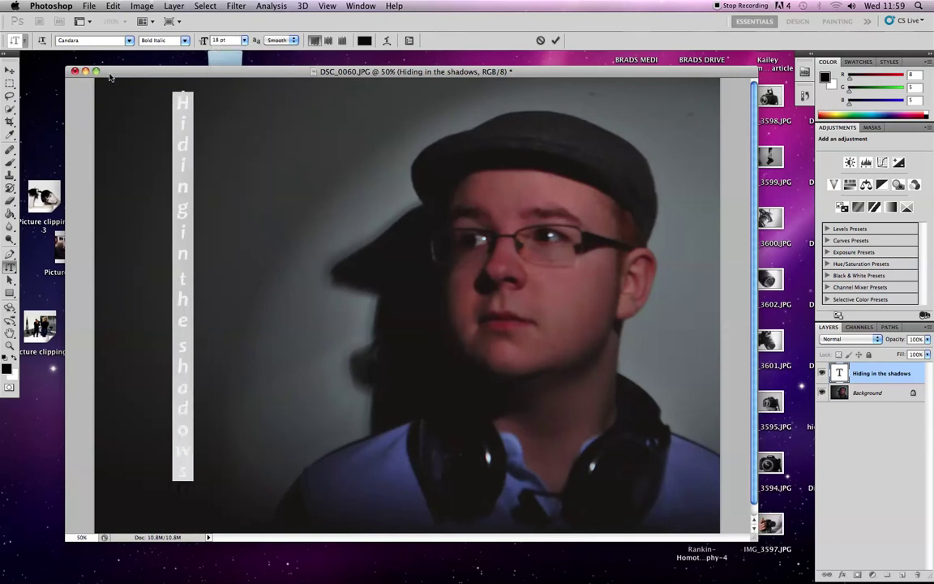
pyautogui.click(10, 72)
pyautogui.moveTo(193, 166); pyautogui.dragTo(116, 182)
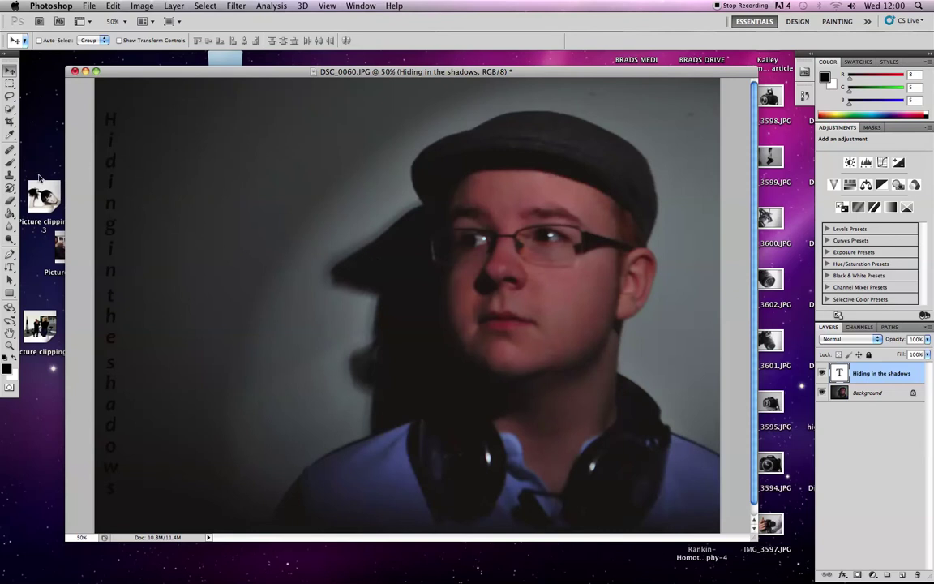
# - Change the whole vertical caption's text color to dark grey 4e4c4c and commit the text edit
pyautogui.click(10, 266)
pyautogui.click(113, 138)
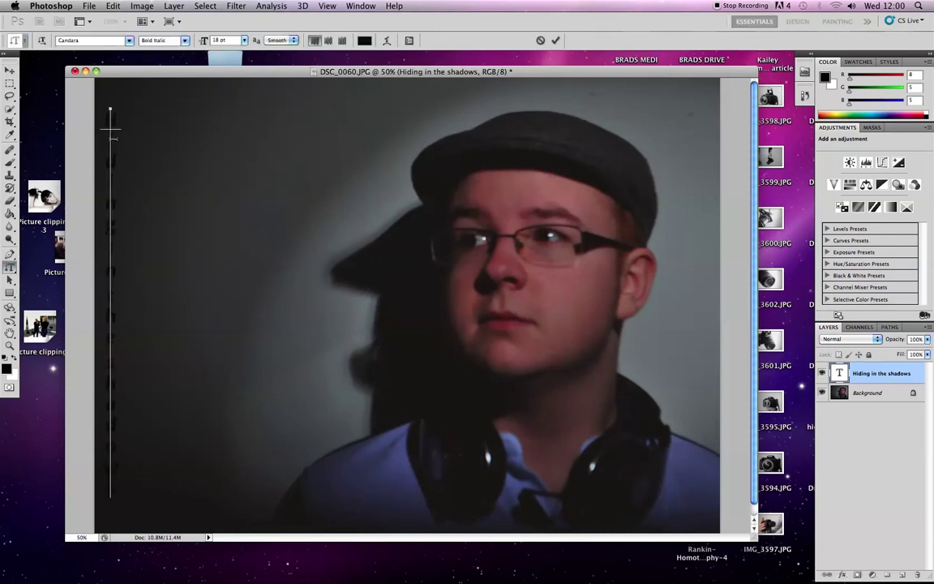
pyautogui.press('super+a')
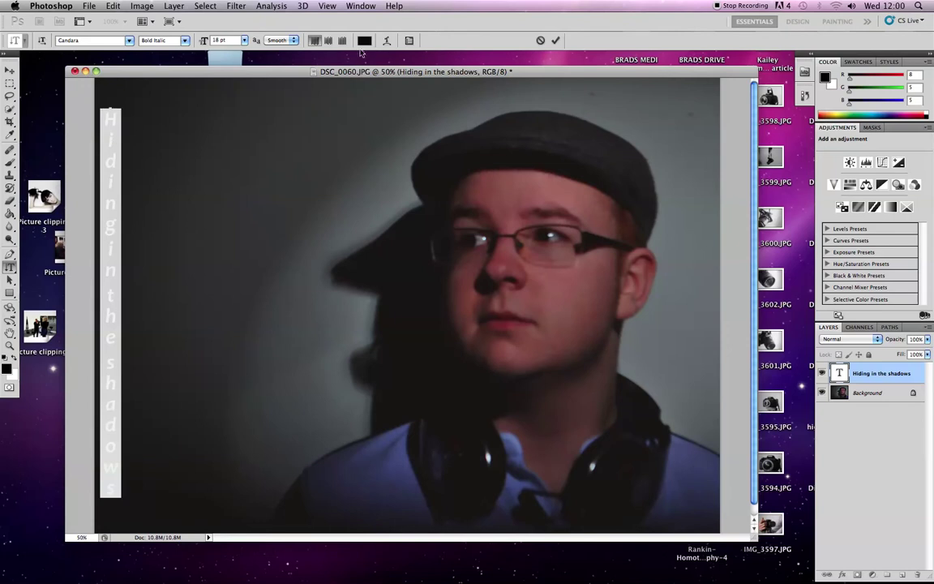
pyautogui.click(364, 40)
pyautogui.click(319, 282)
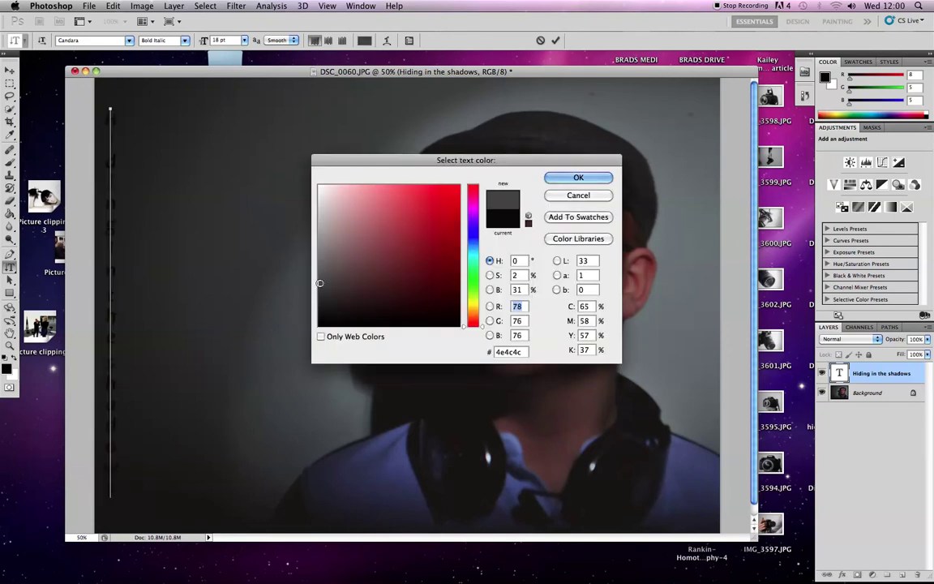
pyautogui.click(596, 178)
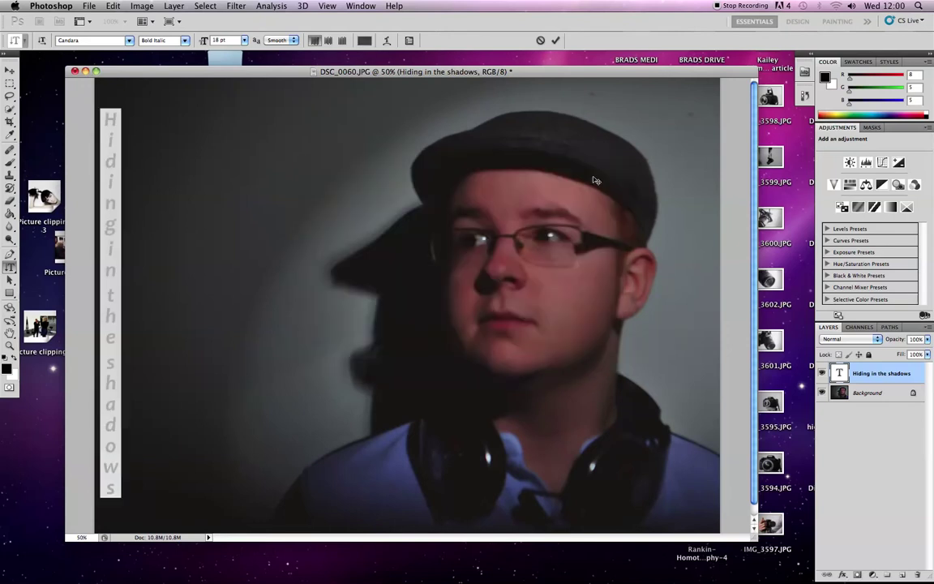
pyautogui.press('super+Return')
pyautogui.press('v')
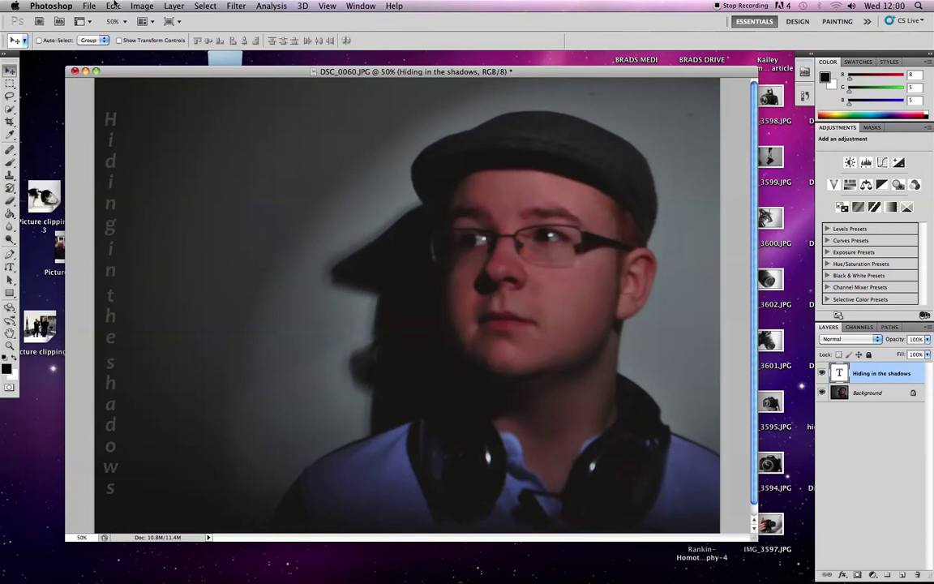
# - Apply the Sharpen filter to the vertical caption's layer, accepting its rasterization
pyautogui.click(143, 7)
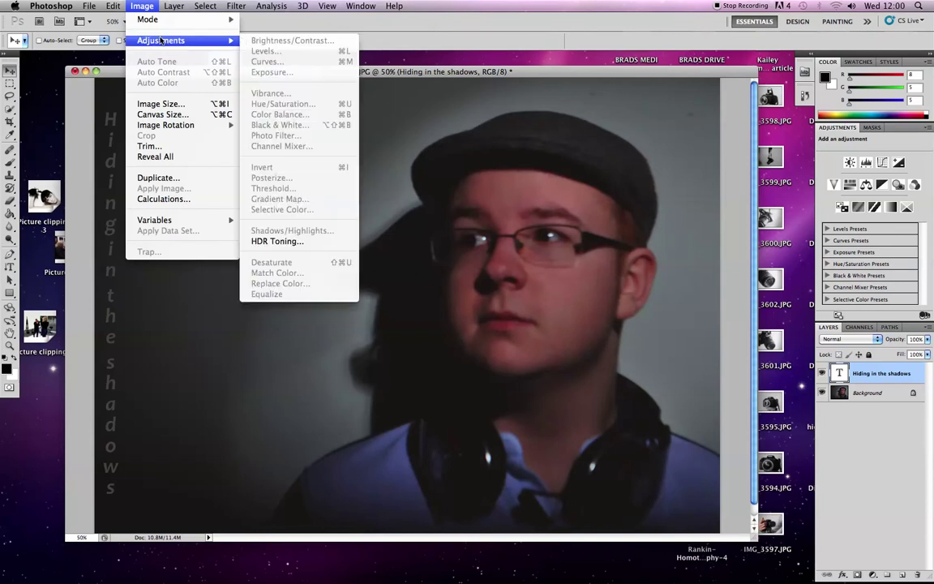
pyautogui.moveTo(217, 11)
pyautogui.moveTo(248, 8)
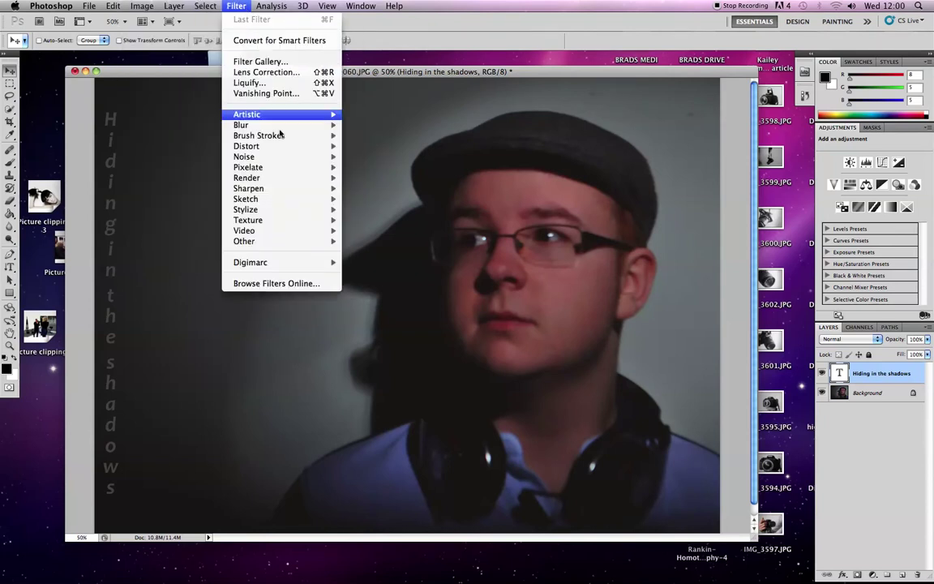
pyautogui.moveTo(320, 188)
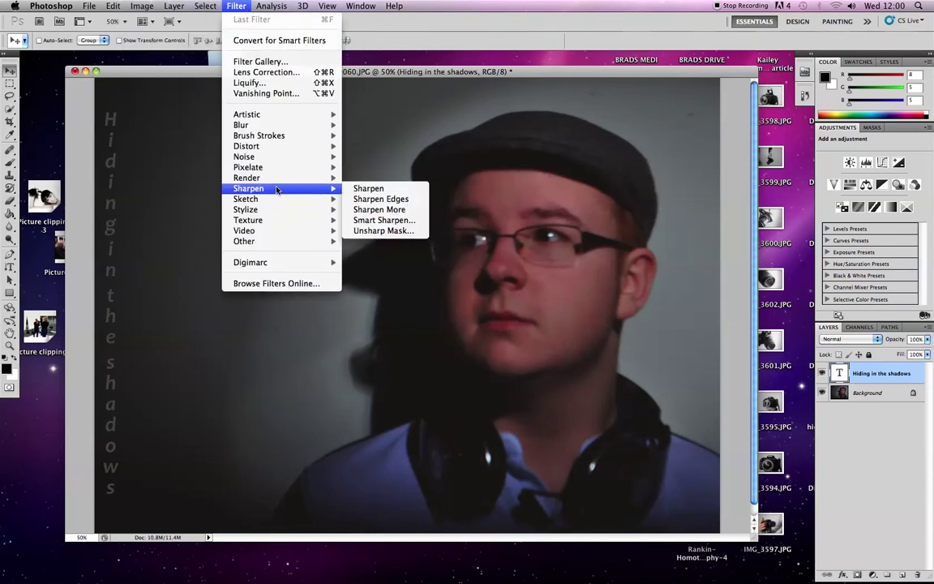
pyautogui.click(367, 188)
pyautogui.click(541, 208)
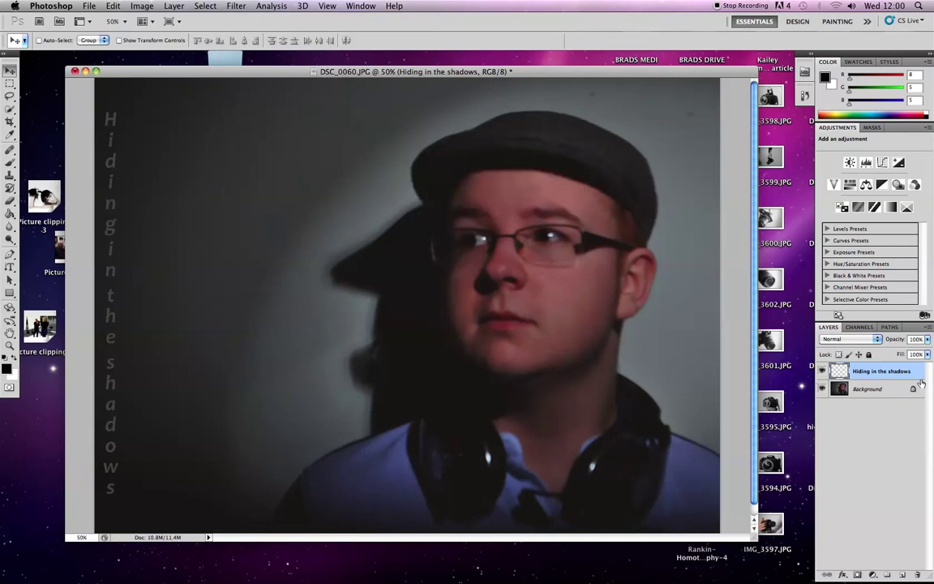
# - Apply the basic Sharpen filter to the Background layer
pyautogui.click(881, 388)
pyautogui.click(236, 6)
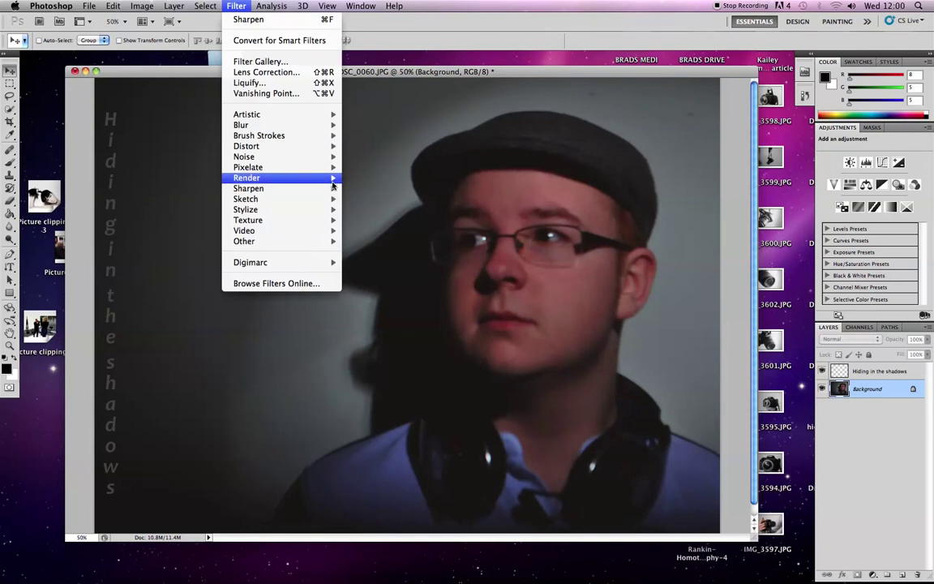
pyautogui.moveTo(270, 186)
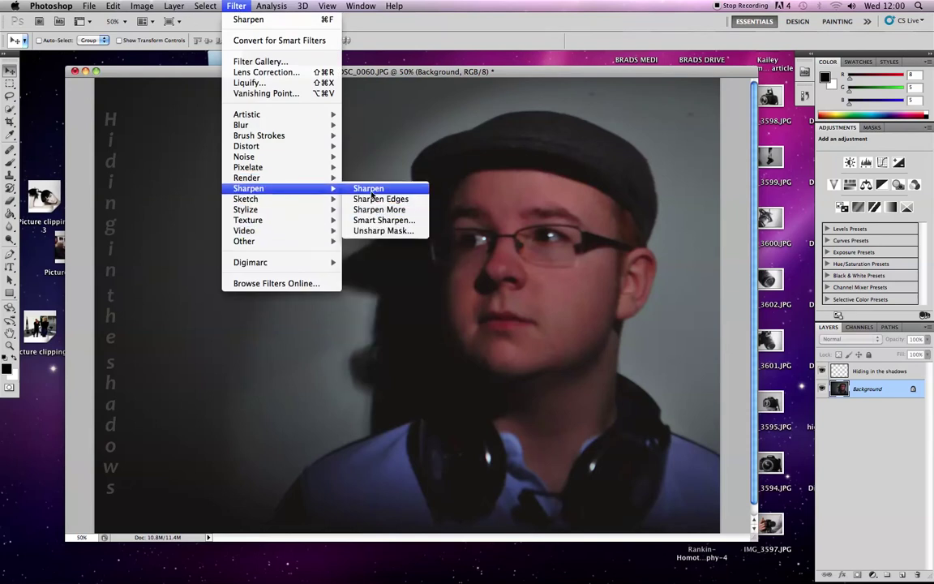
pyautogui.click(370, 189)
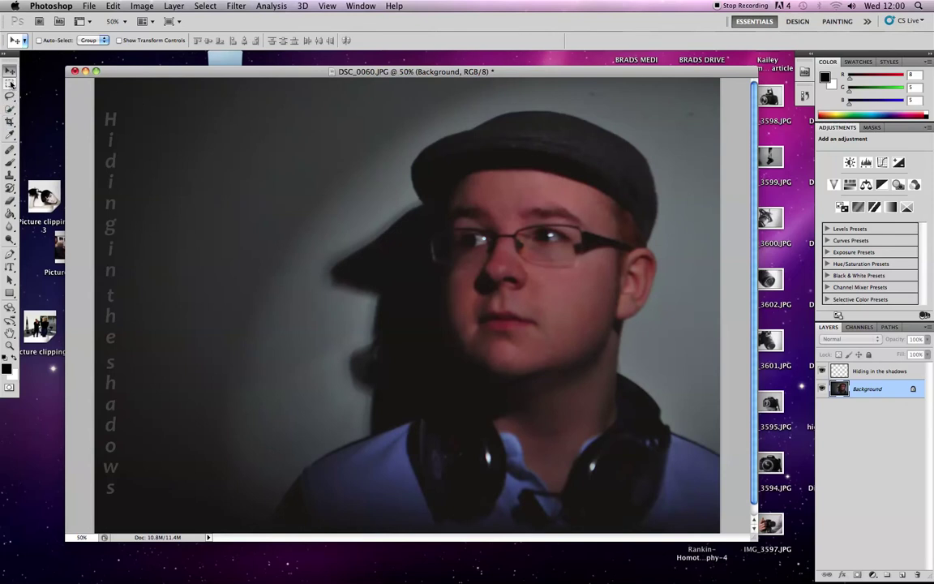
# - Draw an elliptical selection around the man's face and most of the hat, and invert the selection
pyautogui.moveTo(11, 84); pyautogui.dragTo(89, 93)
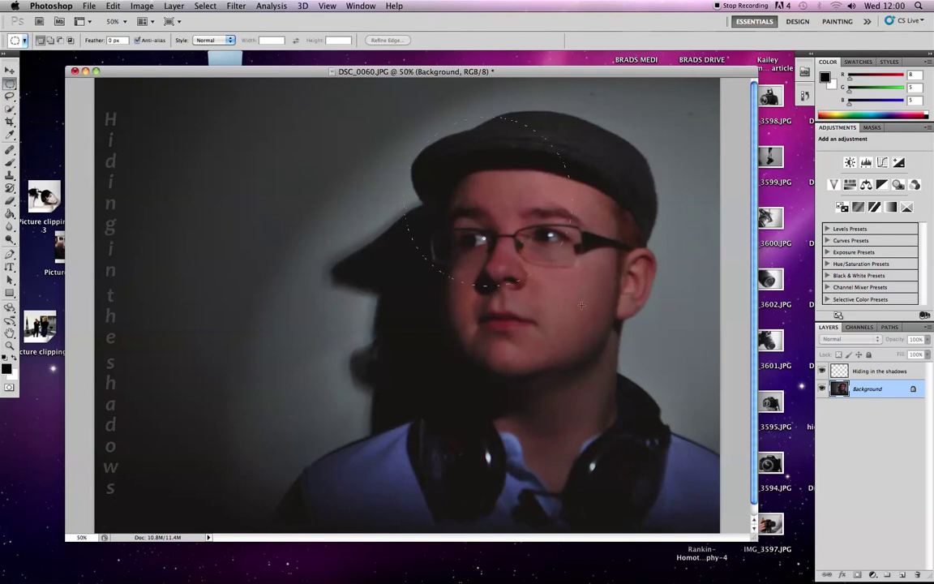
pyautogui.moveTo(659, 381); pyautogui.dragTo(659, 381)
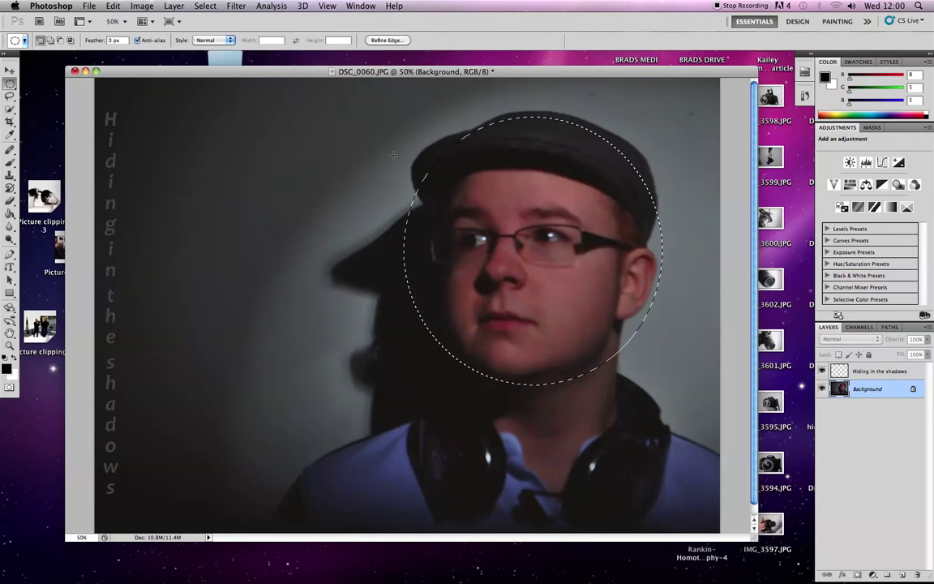
pyautogui.click(205, 5)
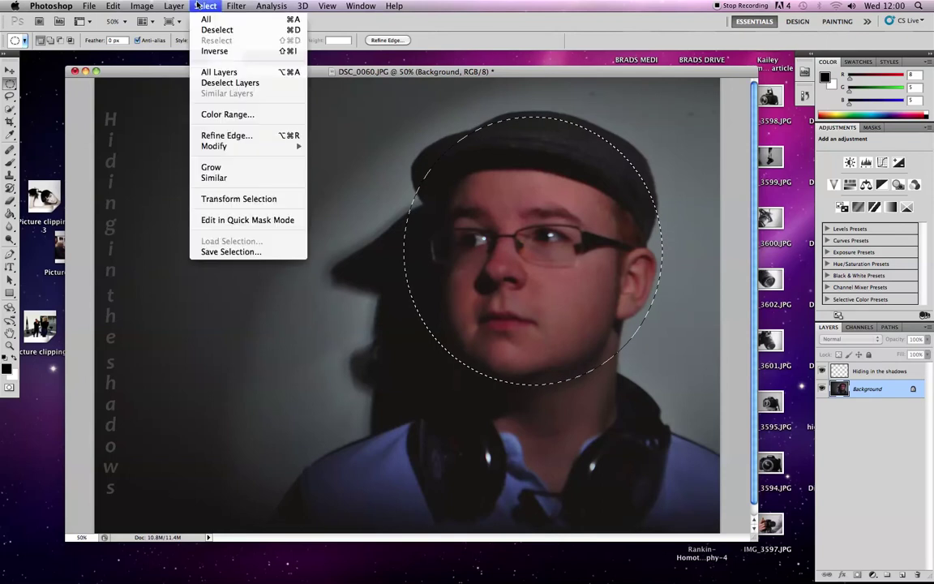
pyautogui.click(231, 52)
# - Apply a blur filter to the area outside the face on the Background layer
pyautogui.click(236, 5)
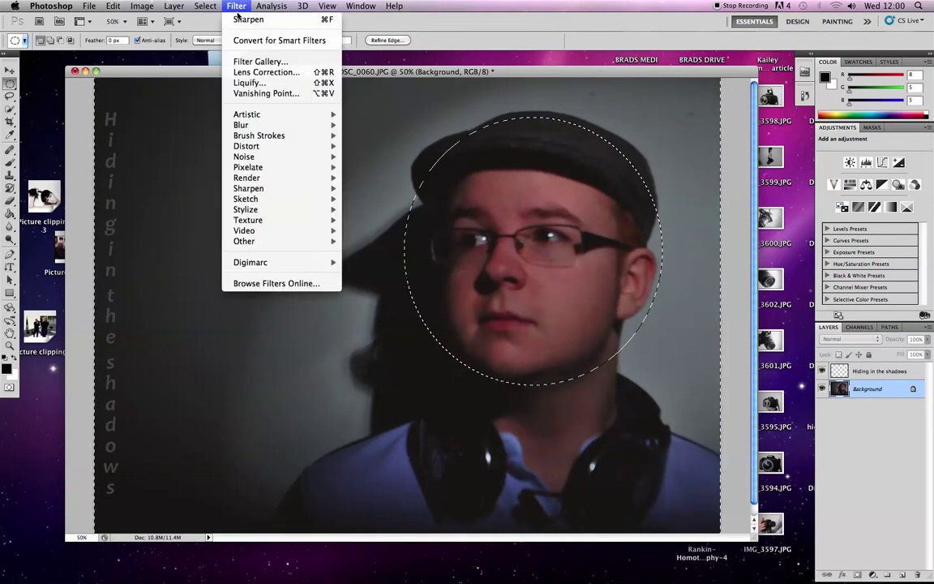
pyautogui.moveTo(281, 127)
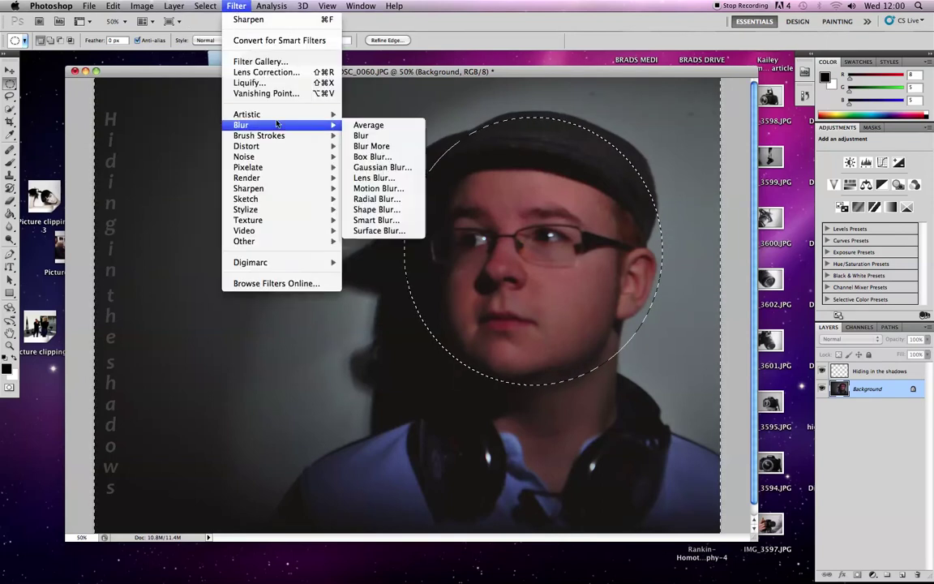
pyautogui.click(374, 142)
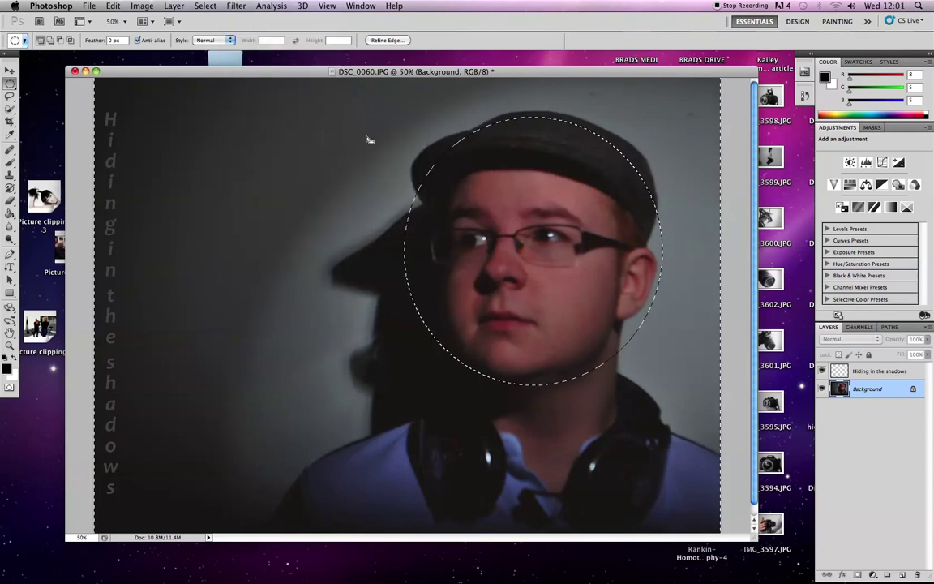
# - Apply the Blur More filter to the area outside the face on the Background layer and deselect
pyautogui.click(236, 6)
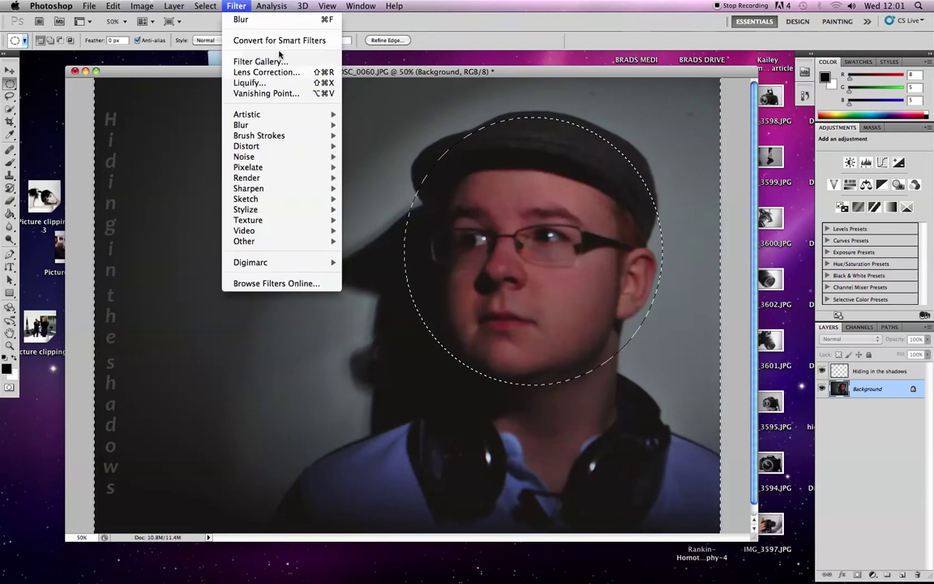
pyautogui.moveTo(308, 125)
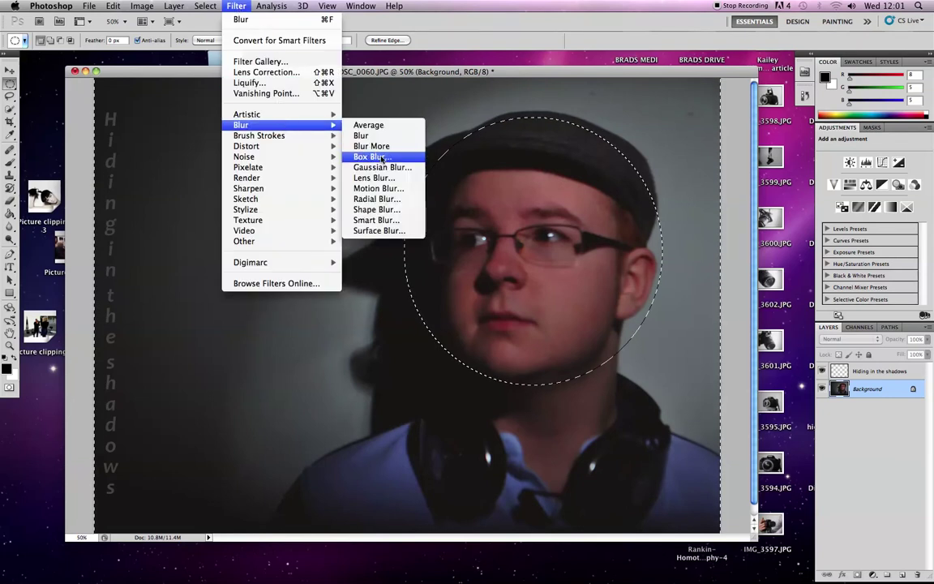
pyautogui.click(378, 147)
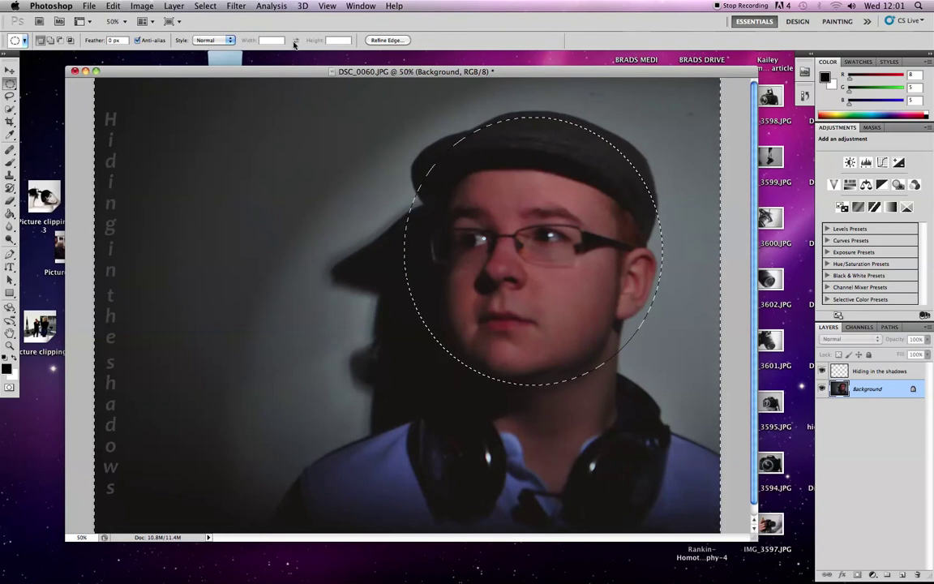
pyautogui.click(206, 6)
pyautogui.click(215, 33)
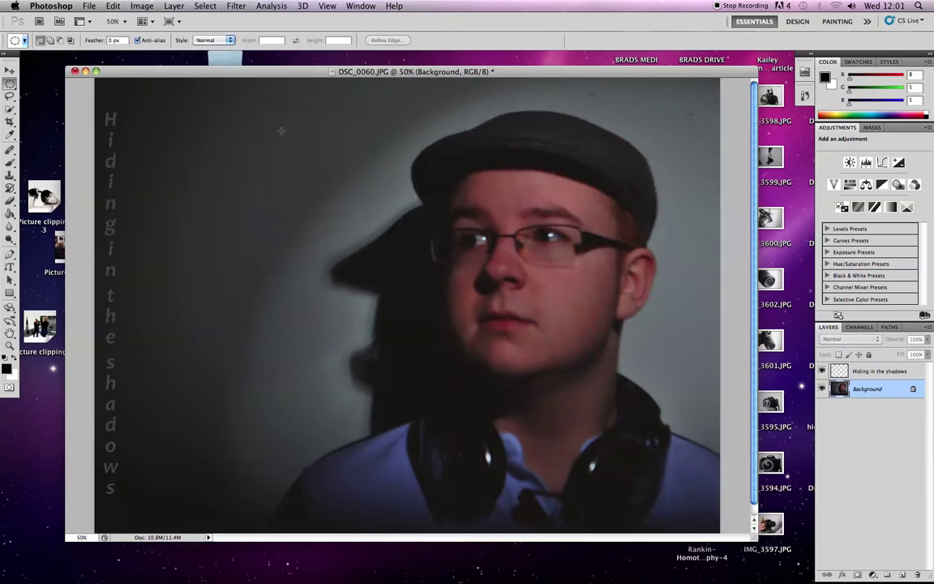
# - Start saving the edited portrait under a new name, entering "Hiding In the Shadows" as the file name
pyautogui.click(86, 6)
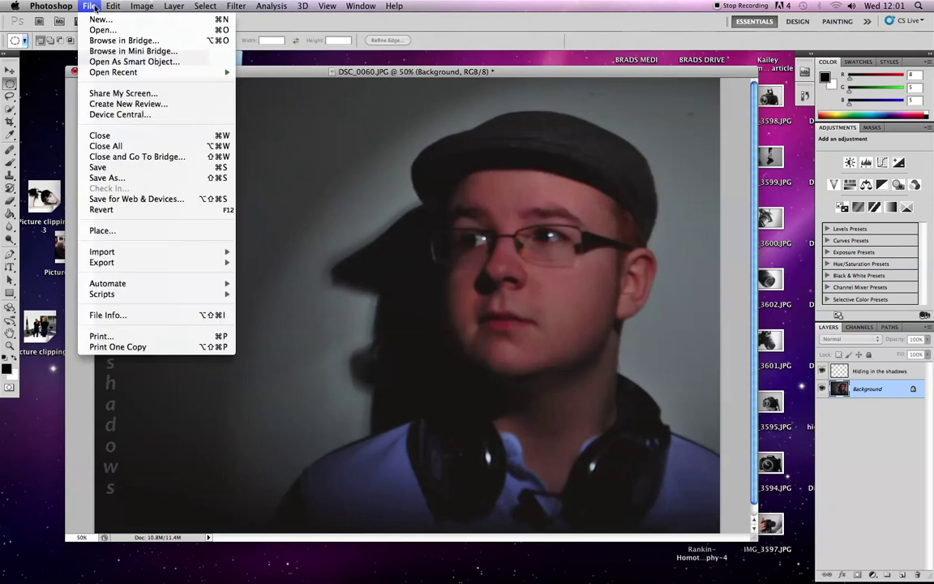
pyautogui.click(123, 178)
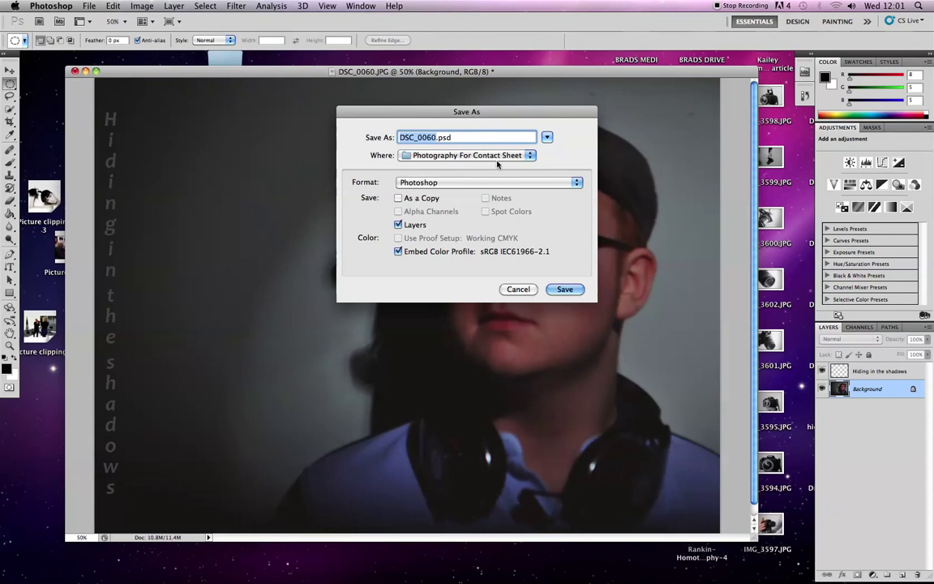
pyautogui.write('Hiding i')
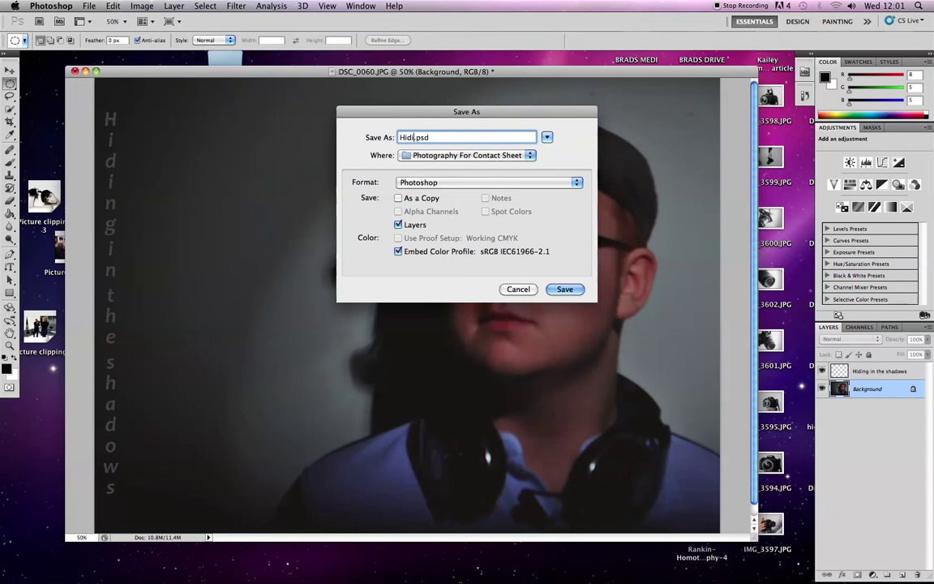
pyautogui.write('n teh')
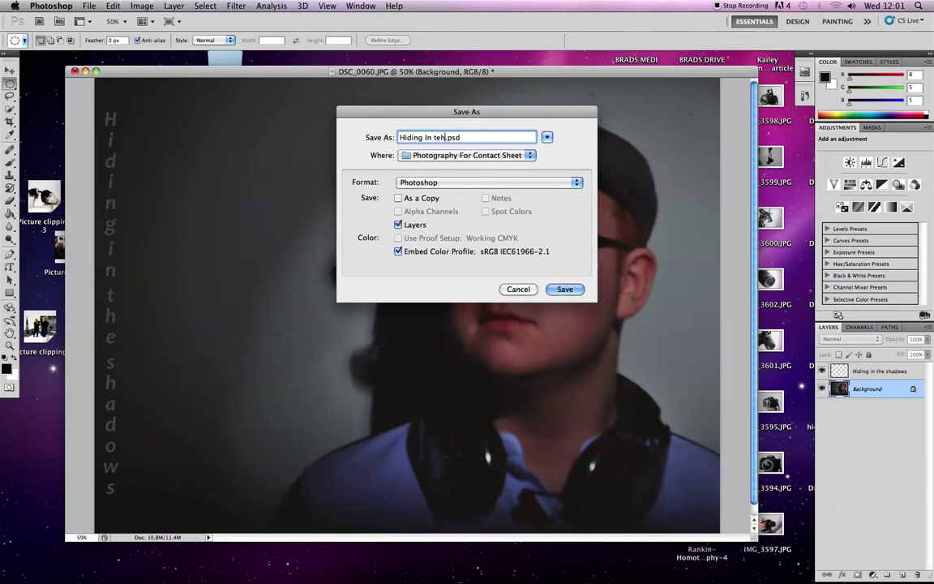
pyautogui.press('BackSpace')
pyautogui.press('BackSpace')
pyautogui.write('he Sh')
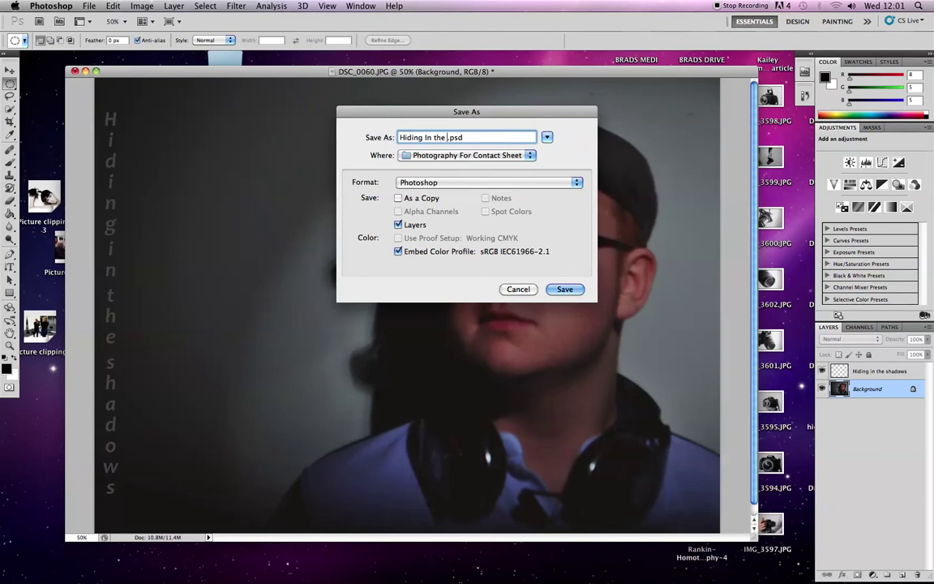
pyautogui.write('ado')
# - Save the copy in JPEG format at the largest-file quality, and close the original document without saving its changes
pyautogui.click(484, 183)
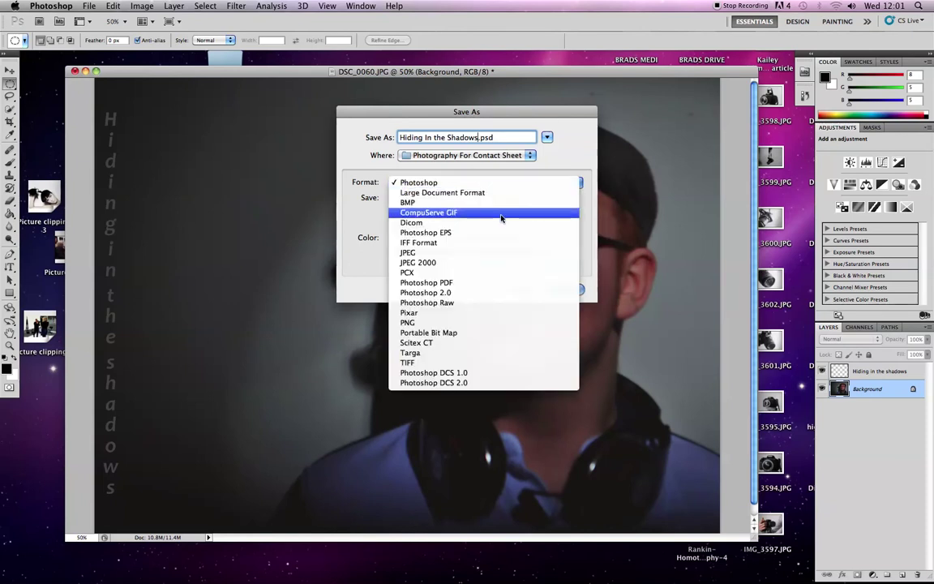
pyautogui.click(454, 252)
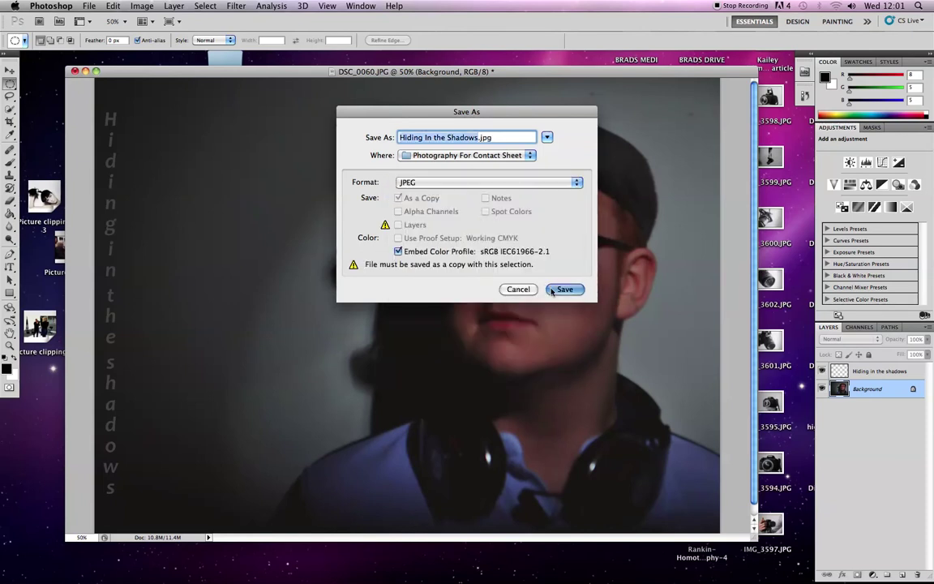
pyautogui.click(552, 291)
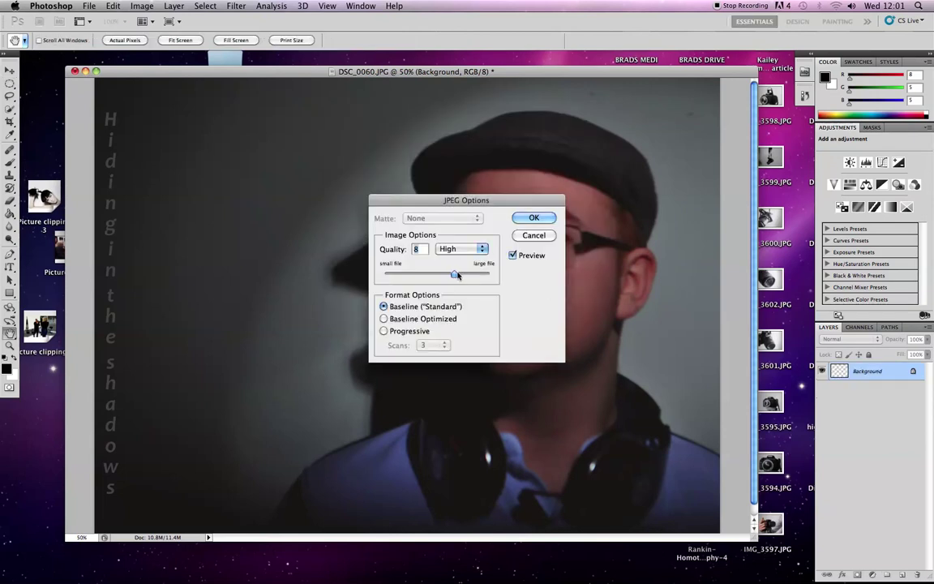
pyautogui.moveTo(454, 274); pyautogui.dragTo(501, 273)
pyautogui.click(534, 219)
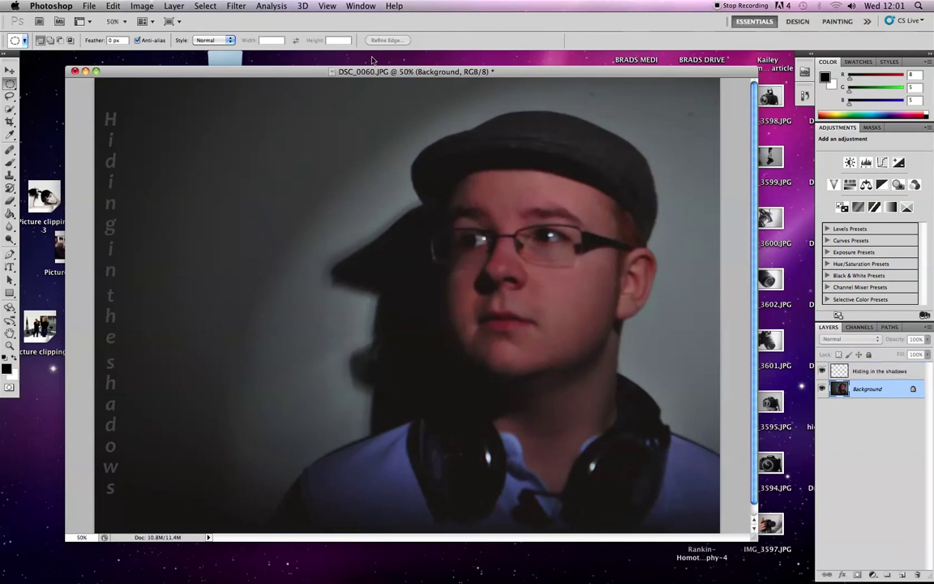
pyautogui.click(74, 71)
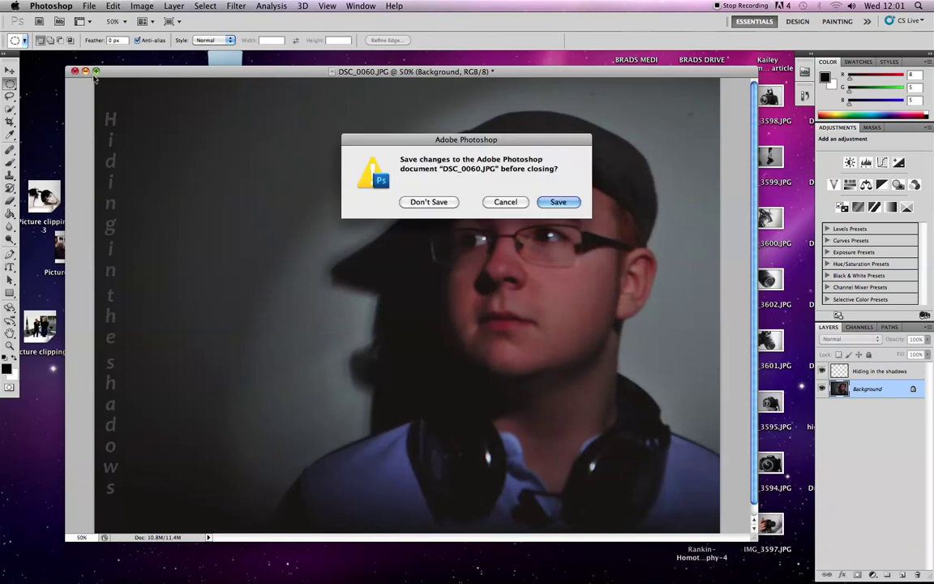
pyautogui.click(437, 202)
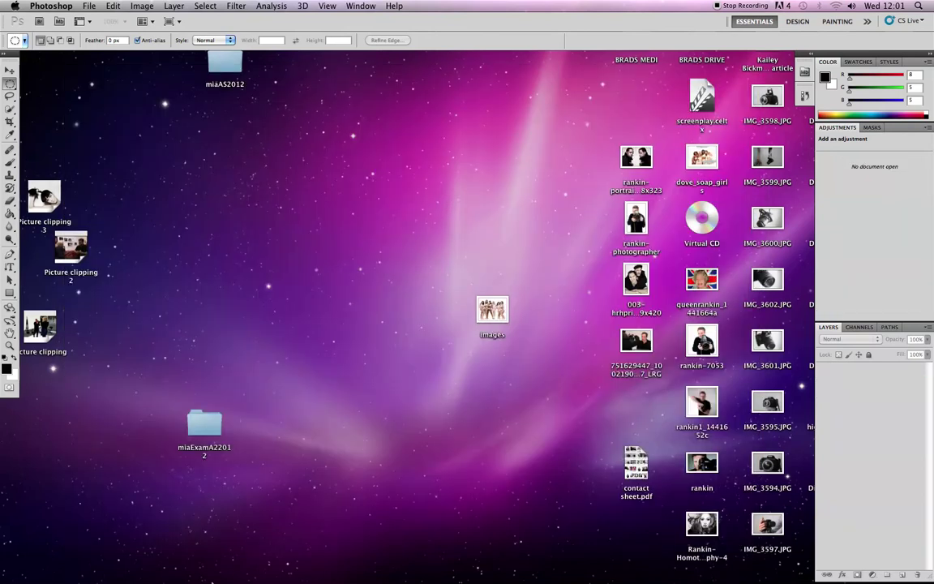
# - Open DSC_0077.JPG from the Photography For Contact Sheet folder in Photoshop and enlarge its document window
pyautogui.click(146, 554)
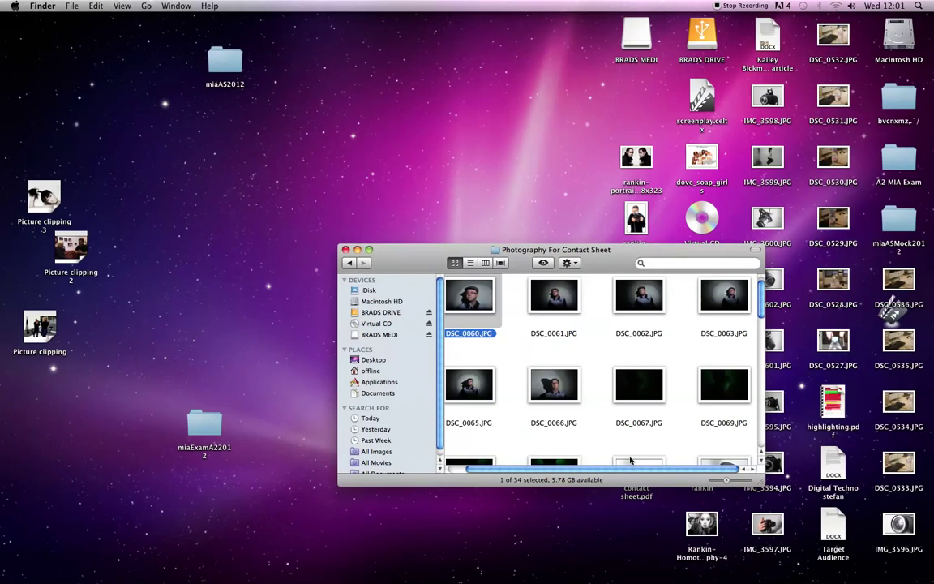
pyautogui.moveTo(759, 295); pyautogui.dragTo(747, 347)
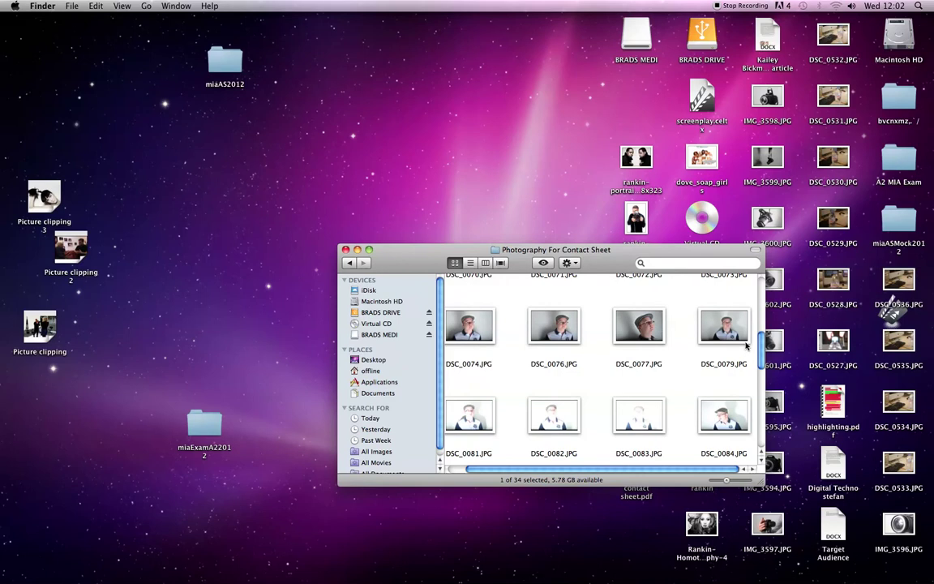
pyautogui.click(657, 331)
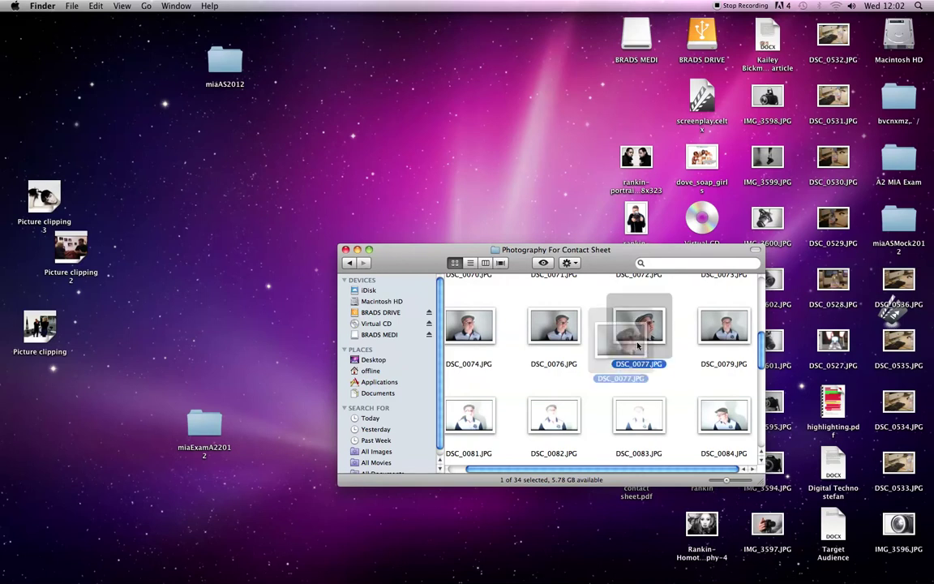
pyautogui.moveTo(600, 577)
pyautogui.click(606, 556)
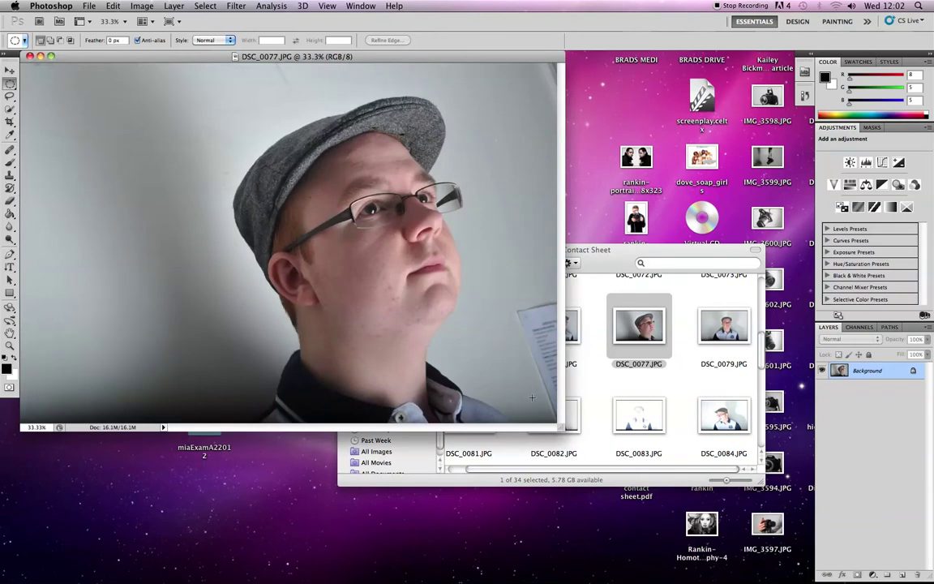
pyautogui.moveTo(563, 431); pyautogui.dragTo(813, 577)
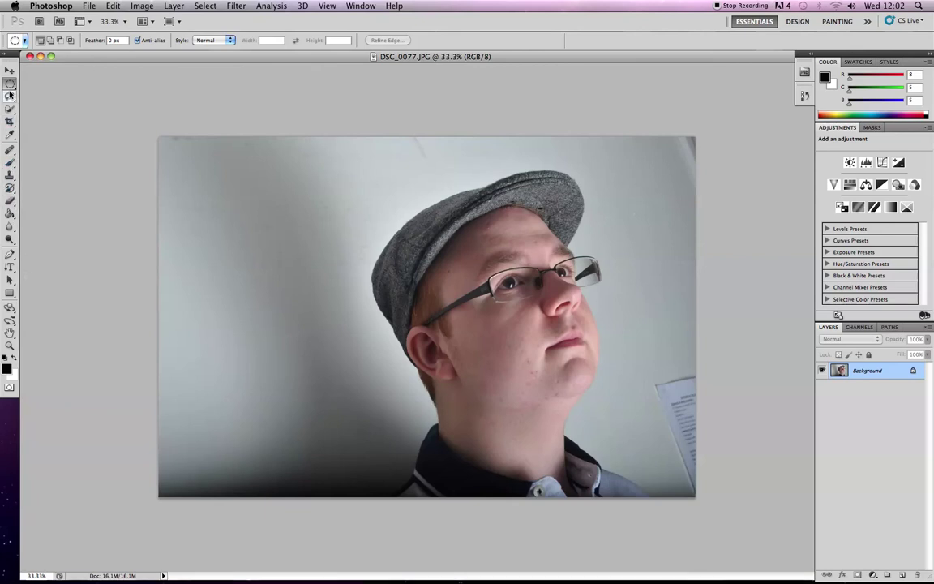
# - Quick-select the wall behind the man's head with a 75 px brush, subtracting the edge of his collar
pyautogui.click(9, 110)
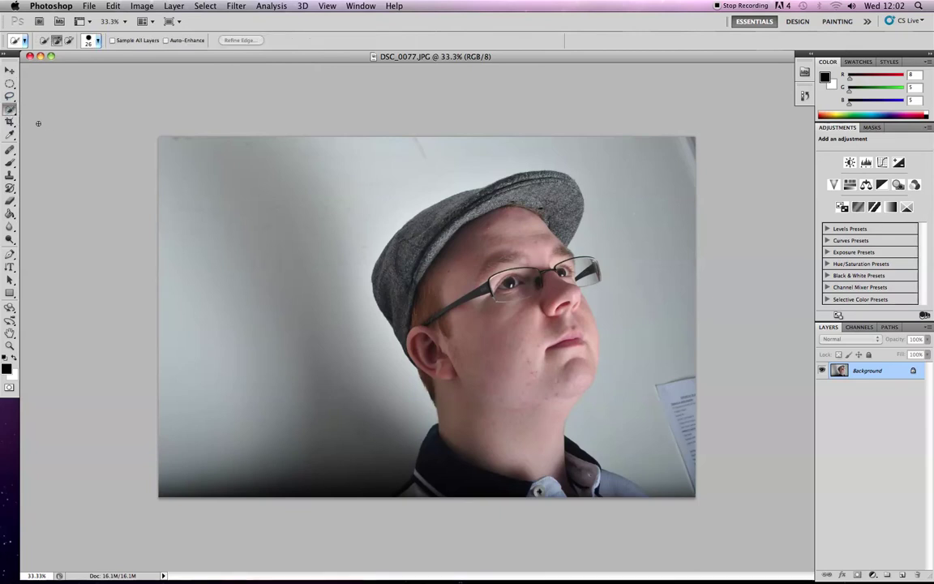
pyautogui.click(95, 42)
pyautogui.moveTo(53, 69); pyautogui.dragTo(78, 69)
pyautogui.moveTo(255, 311)
pyautogui.mouseDown()
pyautogui.moveTo(235, 310)
pyautogui.moveTo(248, 201)
pyautogui.mouseUp()
pyautogui.press('alt')
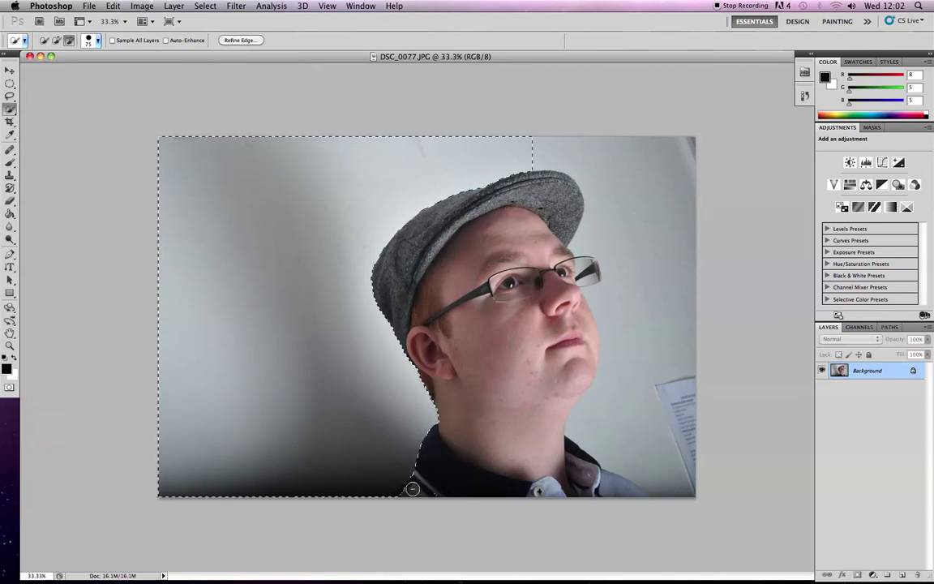
pyautogui.moveTo(404, 491)
pyautogui.mouseDown()
pyautogui.moveTo(395, 500)
pyautogui.moveTo(444, 502)
pyautogui.moveTo(432, 499)
pyautogui.mouseUp()
pyautogui.click(143, 6)
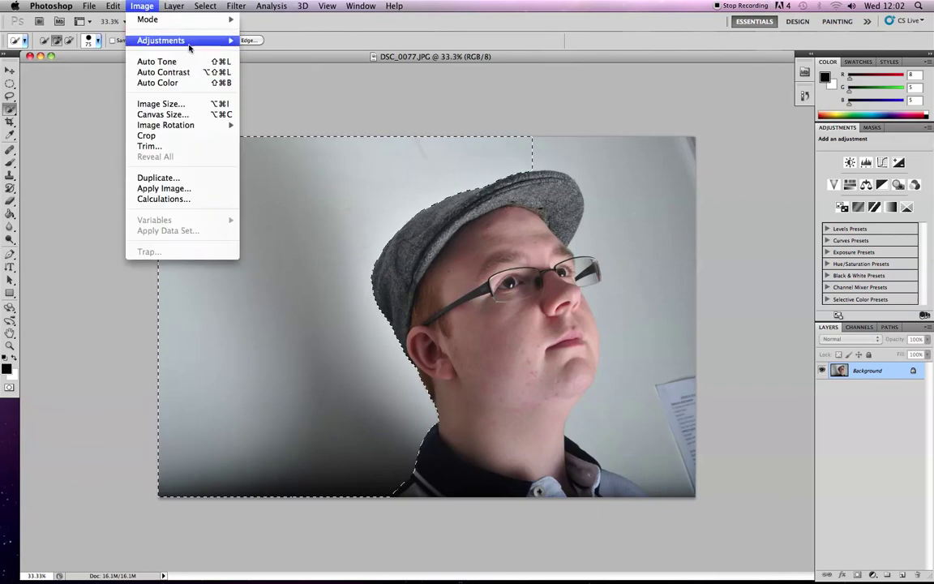
pyautogui.moveTo(189, 47)
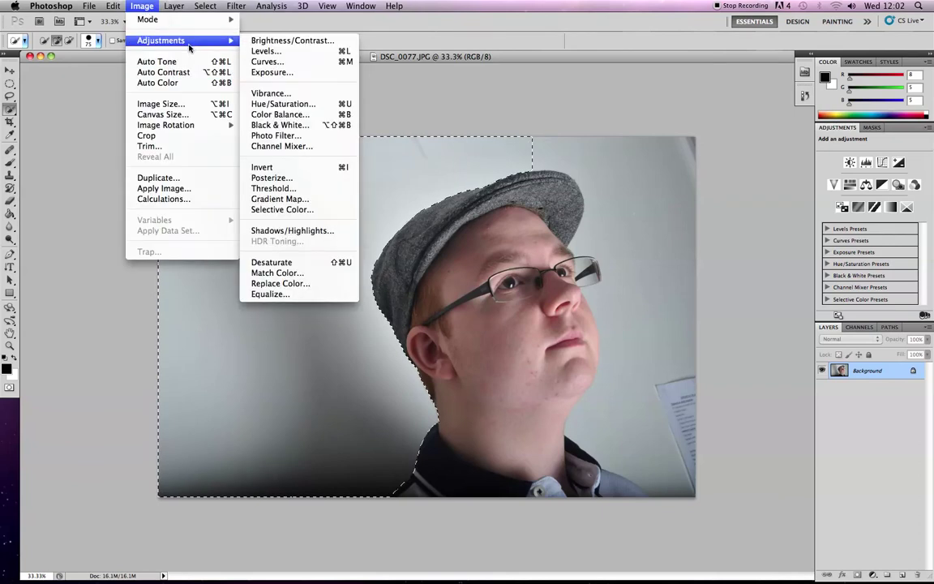
pyautogui.click(280, 114)
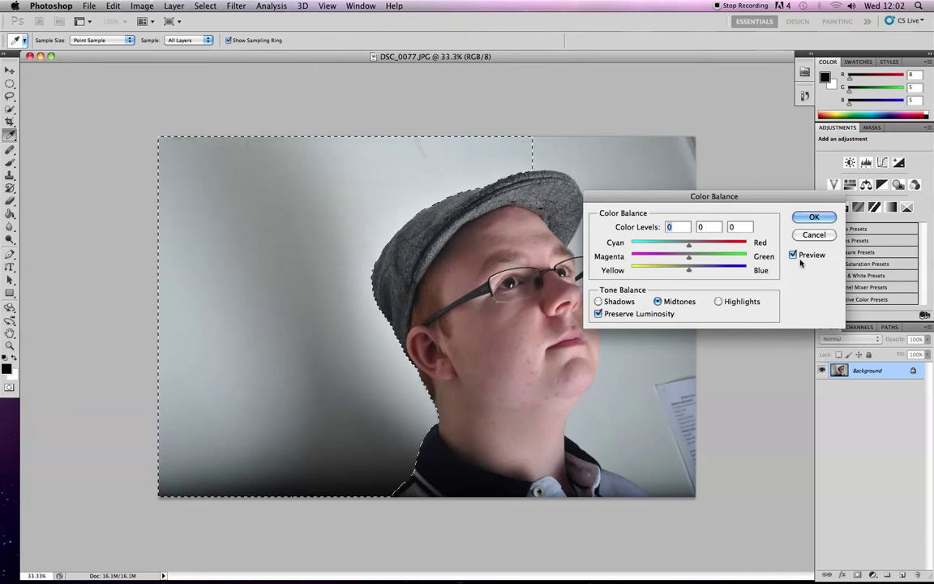
pyautogui.click(812, 234)
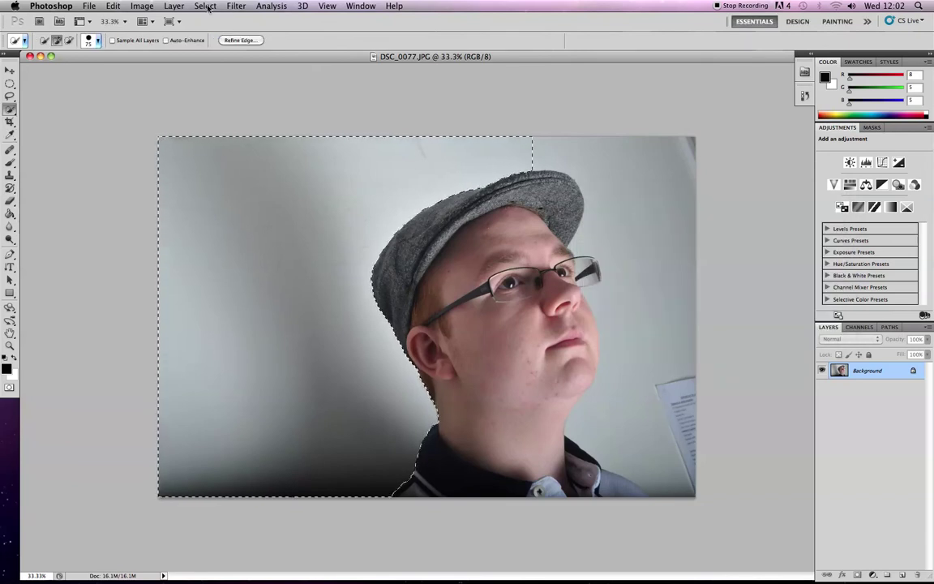
# - Adjust the selected wall area with Brightness/Contrast, setting brightness to 150 and contrast to -49
pyautogui.click(141, 8)
pyautogui.moveTo(167, 40)
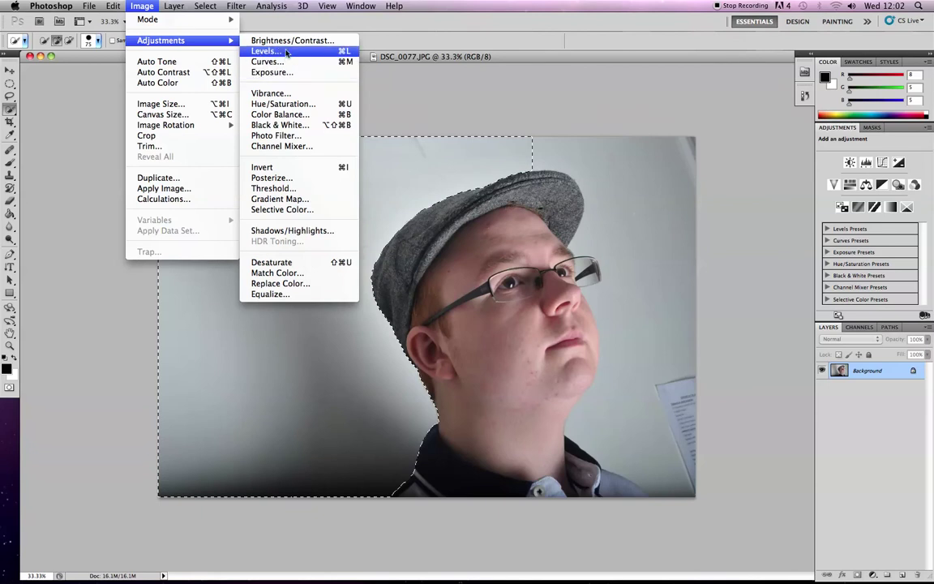
pyautogui.click(256, 40)
pyautogui.moveTo(437, 271); pyautogui.dragTo(522, 270)
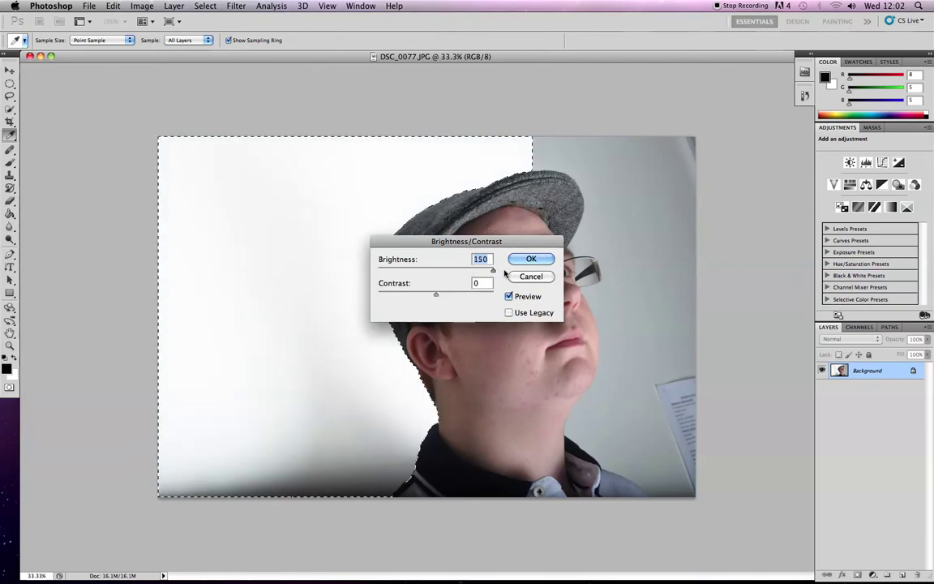
pyautogui.moveTo(437, 294)
pyautogui.mouseDown()
pyautogui.moveTo(496, 295)
pyautogui.moveTo(422, 291)
pyautogui.mouseUp()
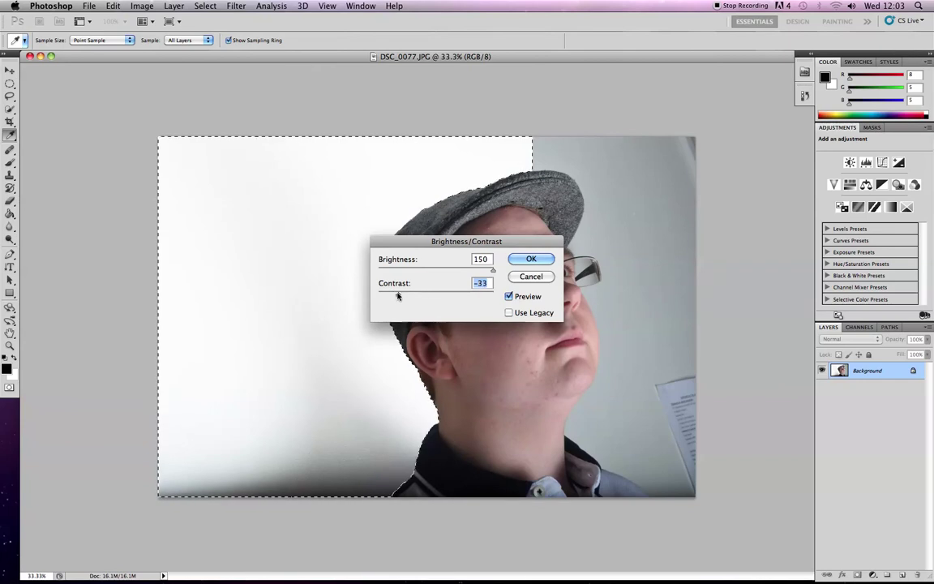
pyautogui.moveTo(380, 295); pyautogui.dragTo(378, 294)
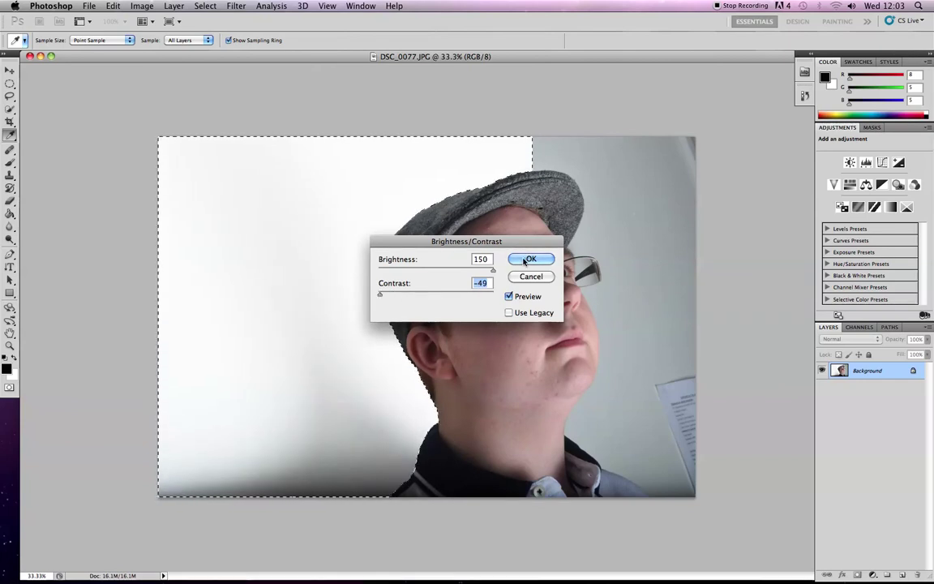
pyautogui.click(526, 258)
# - Extend the quick selection over the wall in front of the man's face, keeping his glasses out of it
pyautogui.press('w')
pyautogui.moveTo(543, 151)
pyautogui.mouseDown()
pyautogui.moveTo(576, 153)
pyautogui.moveTo(647, 195)
pyautogui.moveTo(666, 308)
pyautogui.mouseUp()
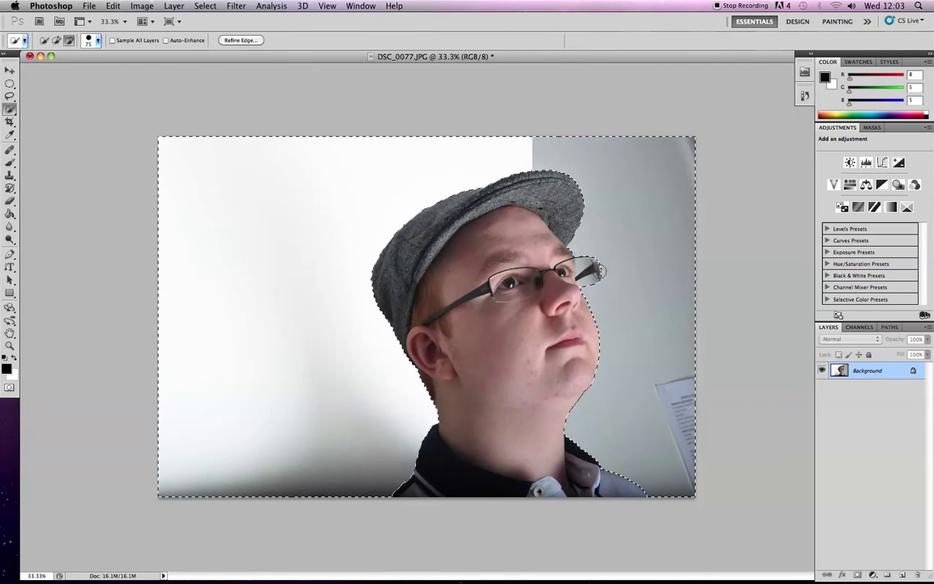
pyautogui.click(607, 265)
# - Whiten the selected background with Brightness/Contrast at brightness 112 and contrast 83, and clear the selection
pyautogui.click(142, 6)
pyautogui.moveTo(188, 5)
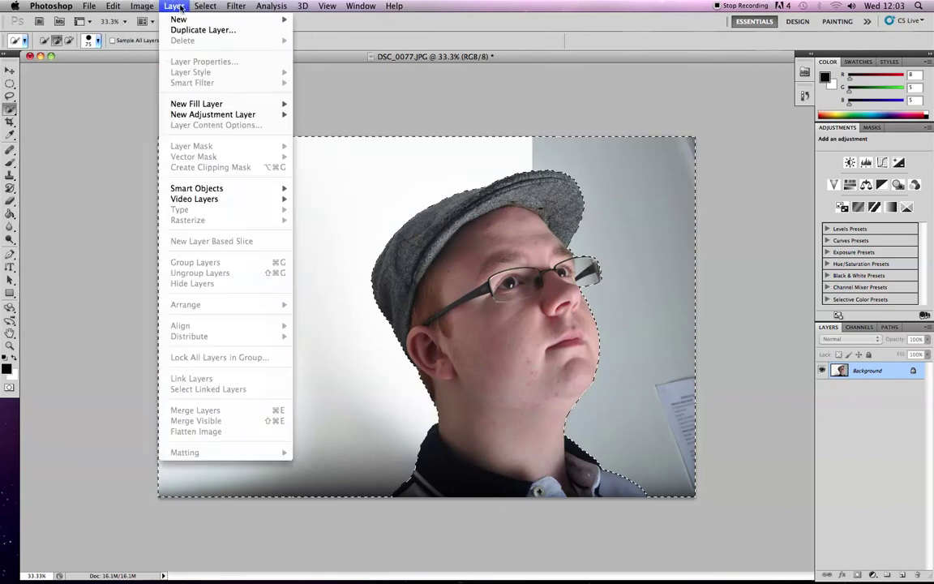
pyautogui.moveTo(121, 5)
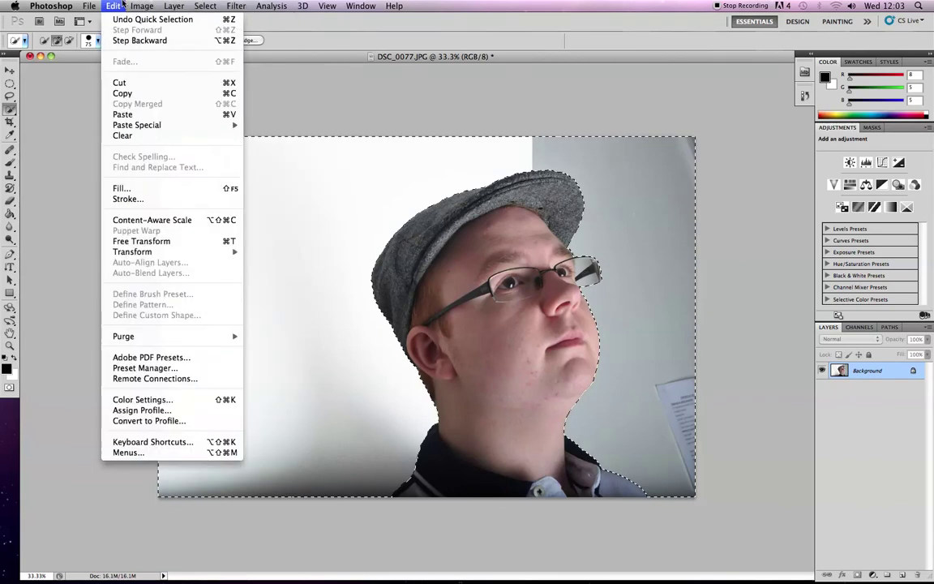
pyautogui.moveTo(162, 40)
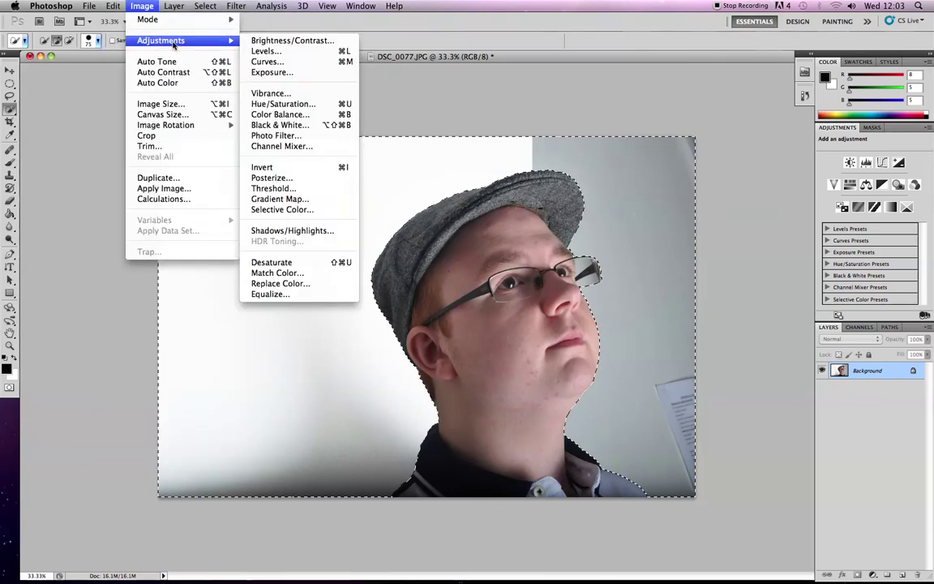
pyautogui.click(276, 40)
pyautogui.moveTo(454, 274); pyautogui.dragTo(484, 292)
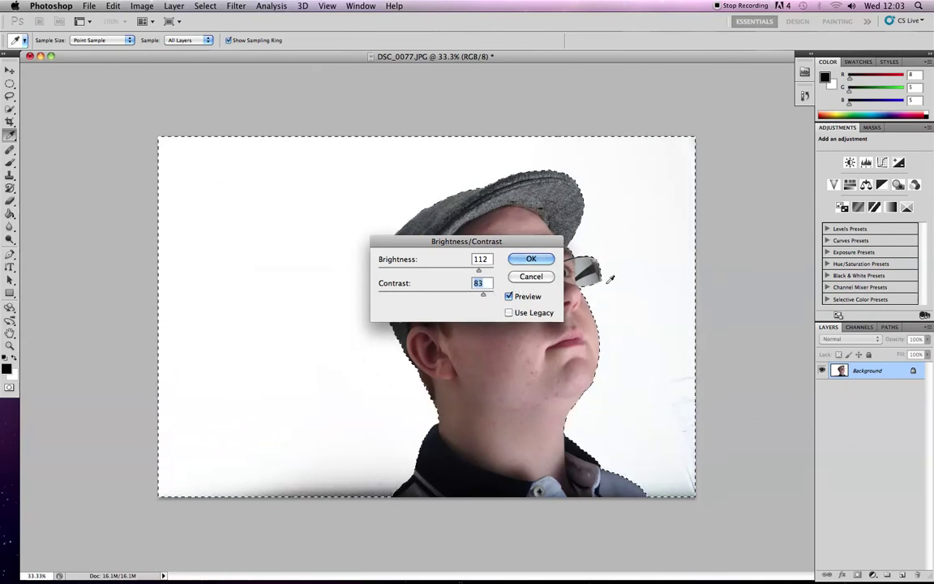
pyautogui.click(530, 259)
pyautogui.click(205, 6)
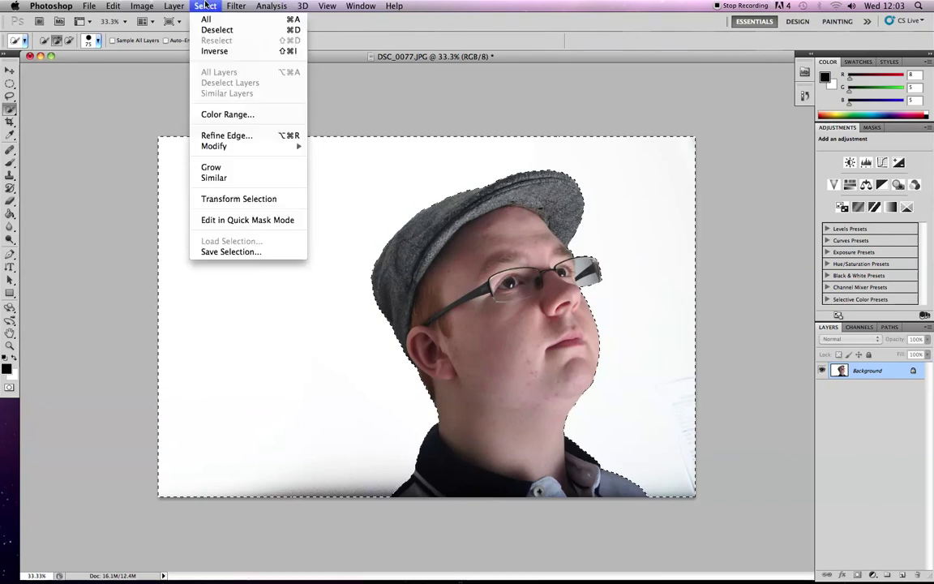
pyautogui.click(237, 33)
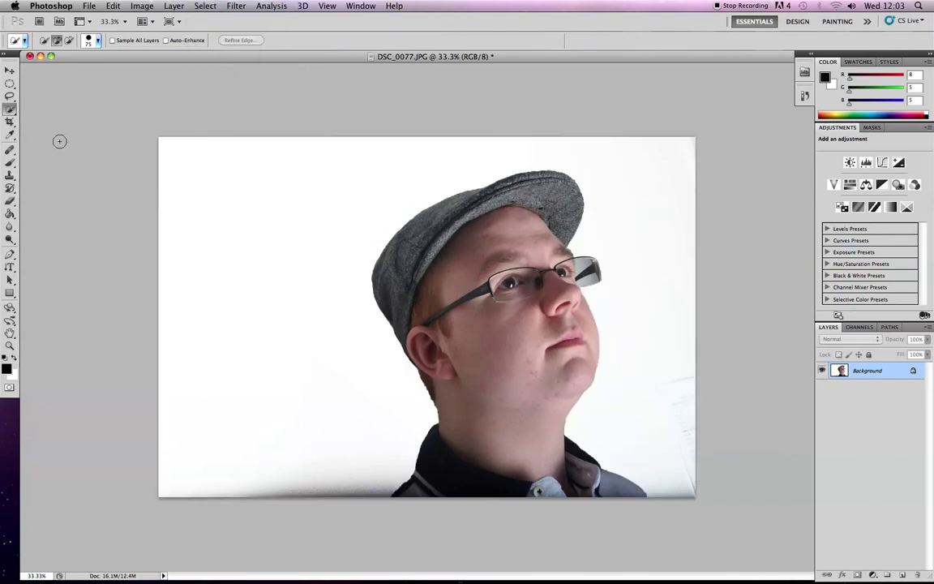
# - Clone clean white wall over the paper beside the man and the dark shadow along the photo's lower edge with a soft 193 px Clone Stamp
pyautogui.click(11, 176)
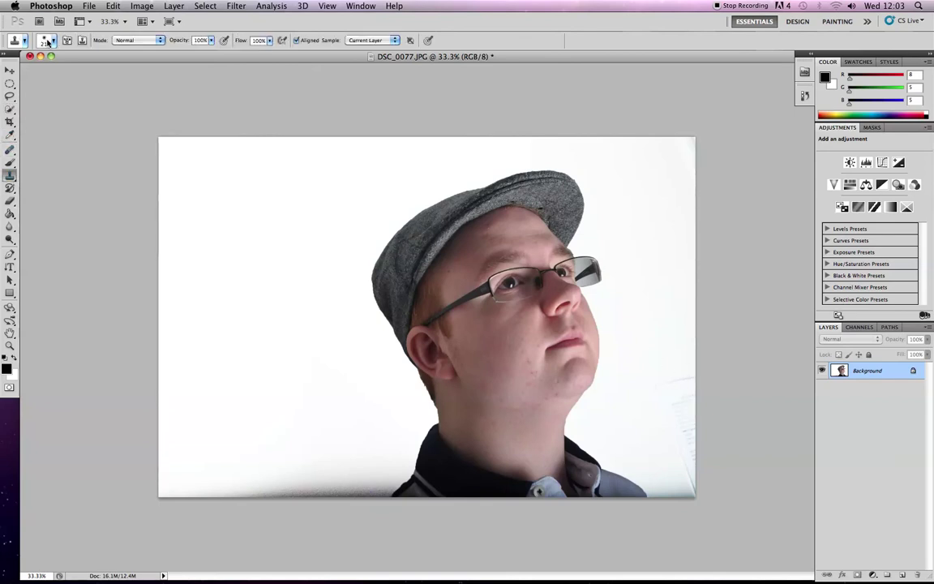
pyautogui.click(44, 39)
pyautogui.click(81, 72)
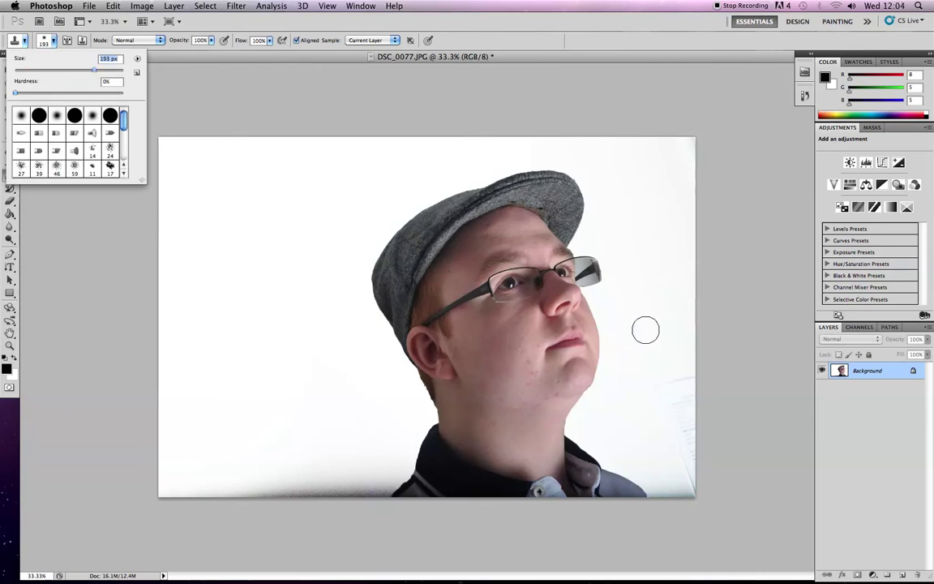
pyautogui.press('Return')
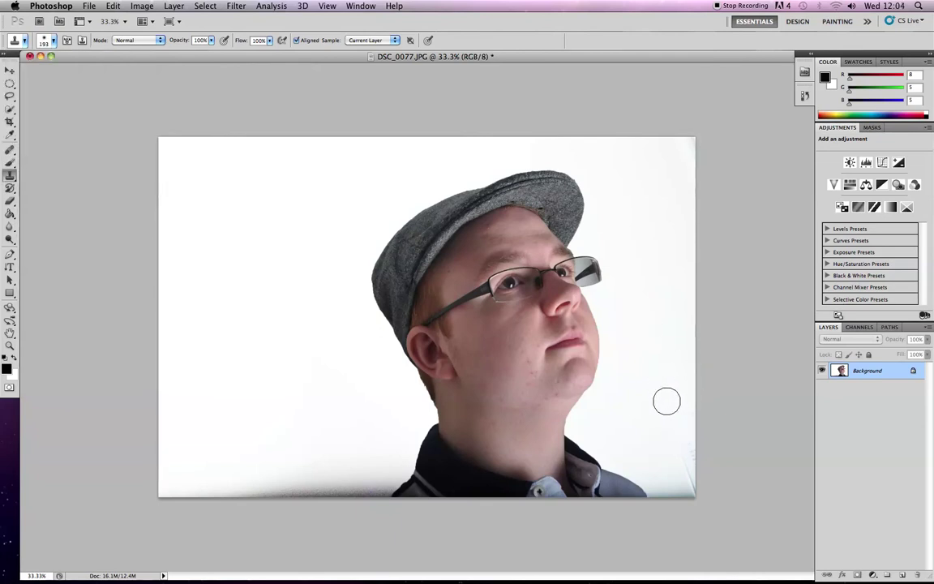
pyautogui.moveTo(682, 470)
pyautogui.mouseDown()
pyautogui.moveTo(702, 495)
pyautogui.moveTo(663, 483)
pyautogui.moveTo(665, 493)
pyautogui.moveTo(712, 494)
pyautogui.mouseUp()
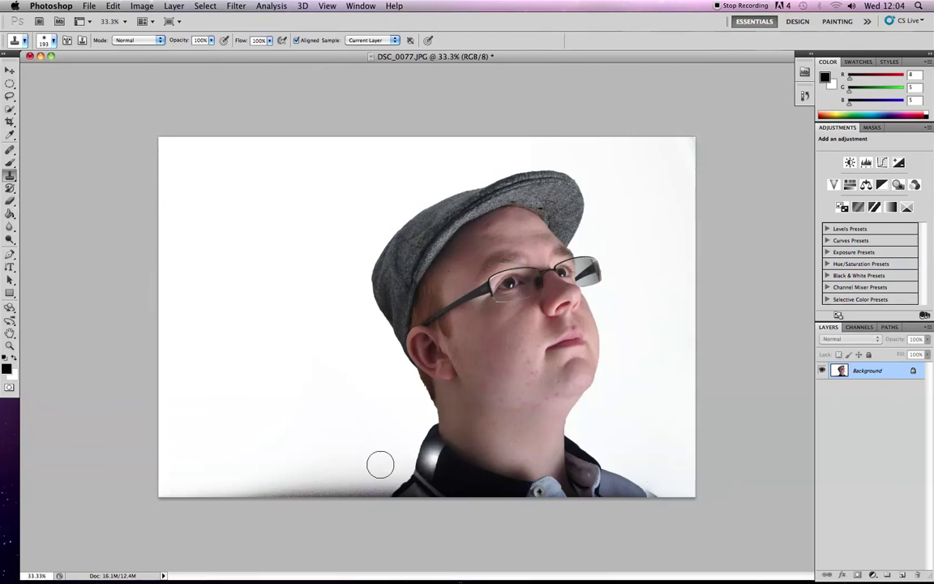
pyautogui.moveTo(270, 473)
pyautogui.mouseDown()
pyautogui.moveTo(271, 486)
pyautogui.moveTo(316, 492)
pyautogui.moveTo(372, 491)
pyautogui.moveTo(381, 486)
pyautogui.moveTo(373, 477)
pyautogui.moveTo(387, 484)
pyautogui.mouseUp()
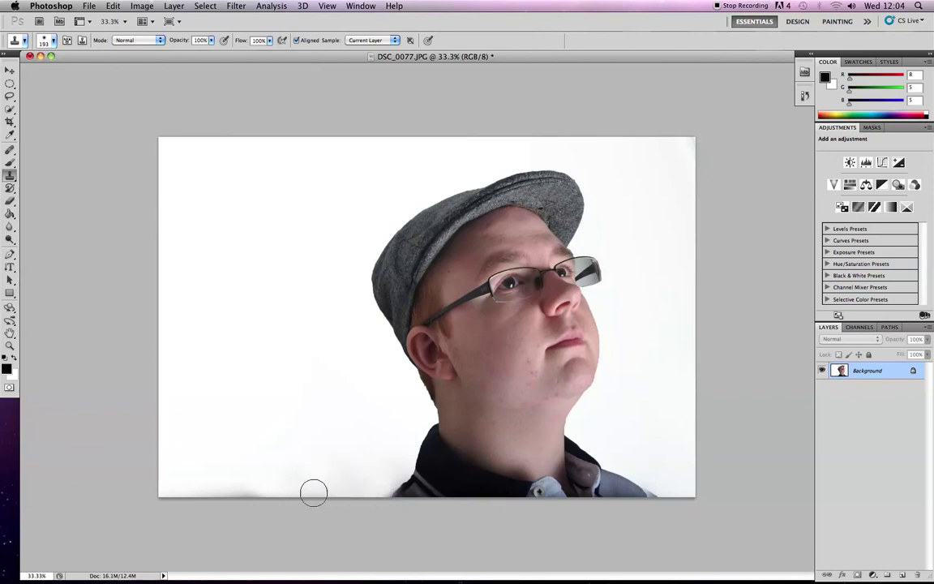
pyautogui.moveTo(226, 479)
pyautogui.mouseDown()
pyautogui.moveTo(225, 490)
pyautogui.moveTo(278, 492)
pyautogui.mouseUp()
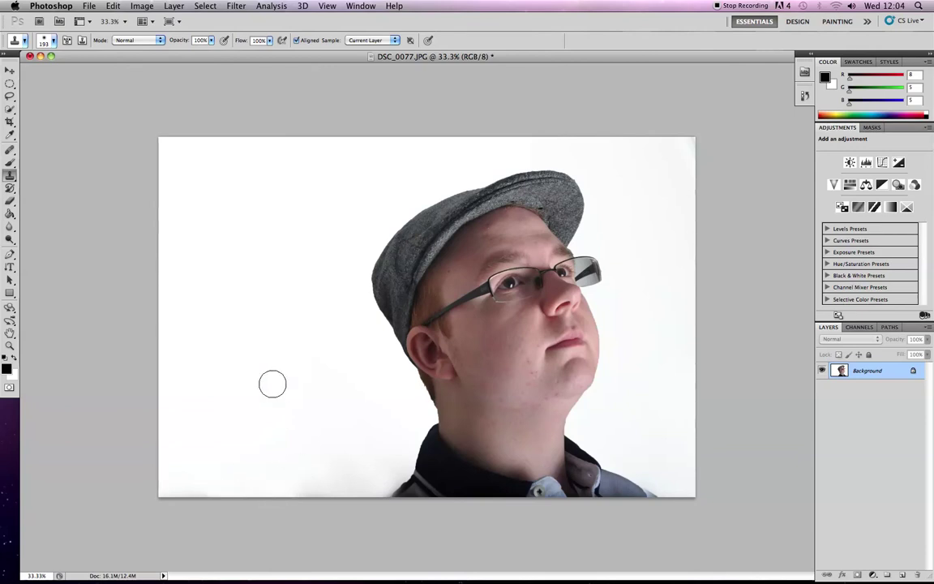
# - Lightly fade the edges of the man's figure using the Eraser at 28% opacity with a soft 370 px brush
pyautogui.click(12, 165)
pyautogui.click(12, 201)
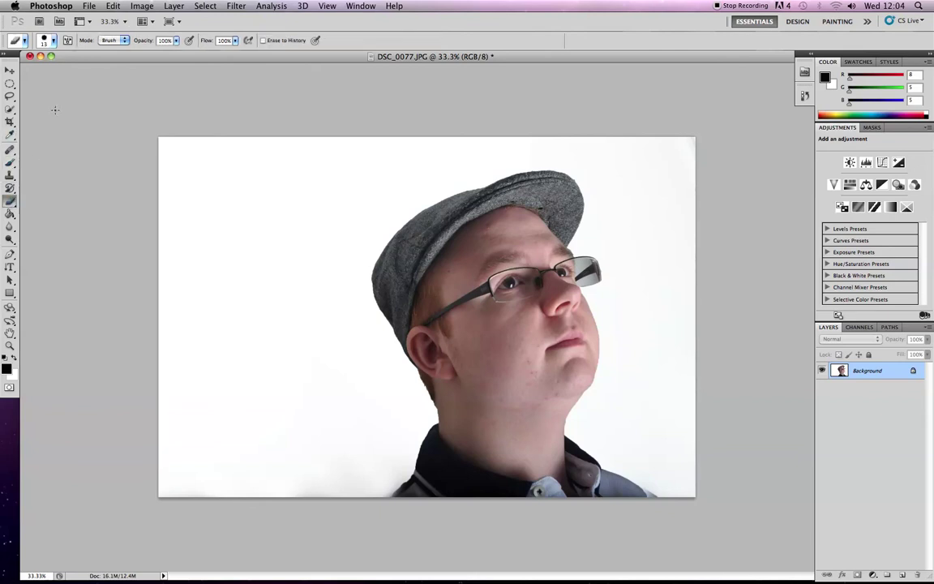
pyautogui.click(177, 42)
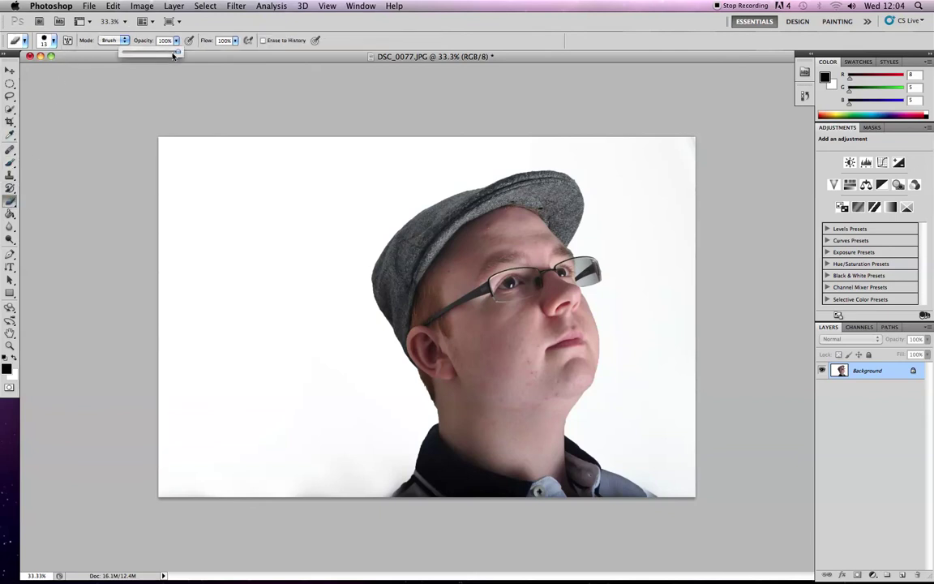
pyautogui.moveTo(168, 55); pyautogui.dragTo(140, 54)
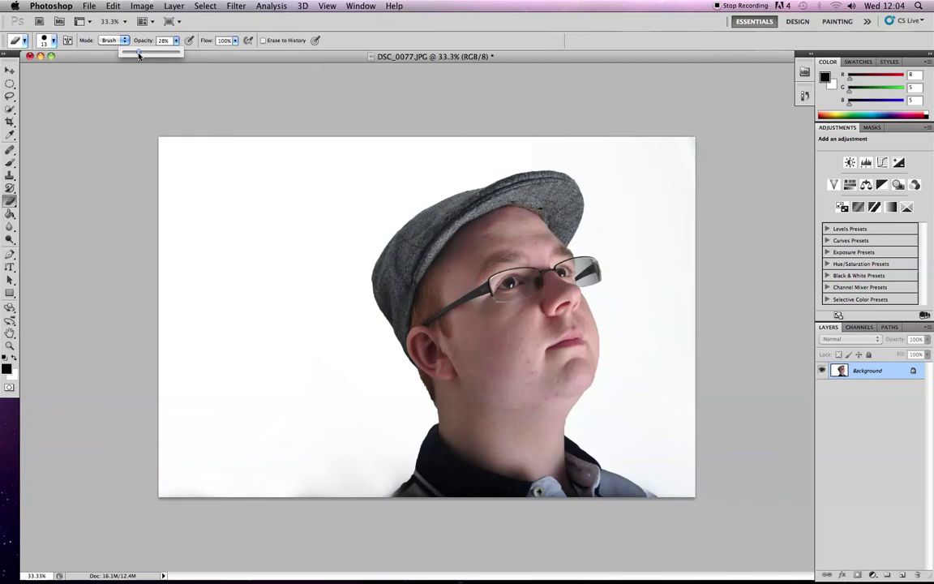
pyautogui.click(53, 40)
pyautogui.click(92, 117)
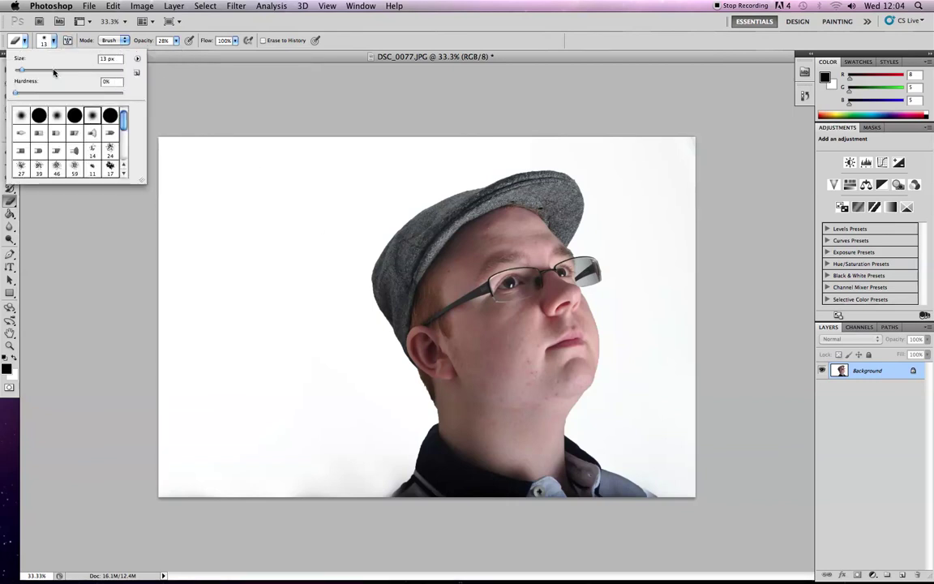
pyautogui.write('370')
pyautogui.press('Return')
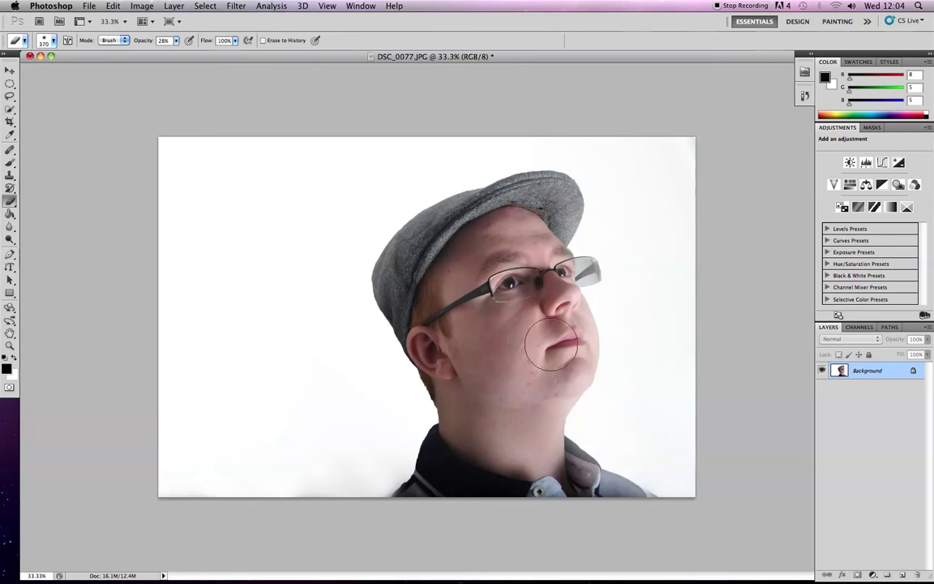
# - Darken the photo slightly with an RGB curve, lowering the upper midtones and anchoring the shadows at input 67, output 67
pyautogui.click(140, 6)
pyautogui.moveTo(162, 41)
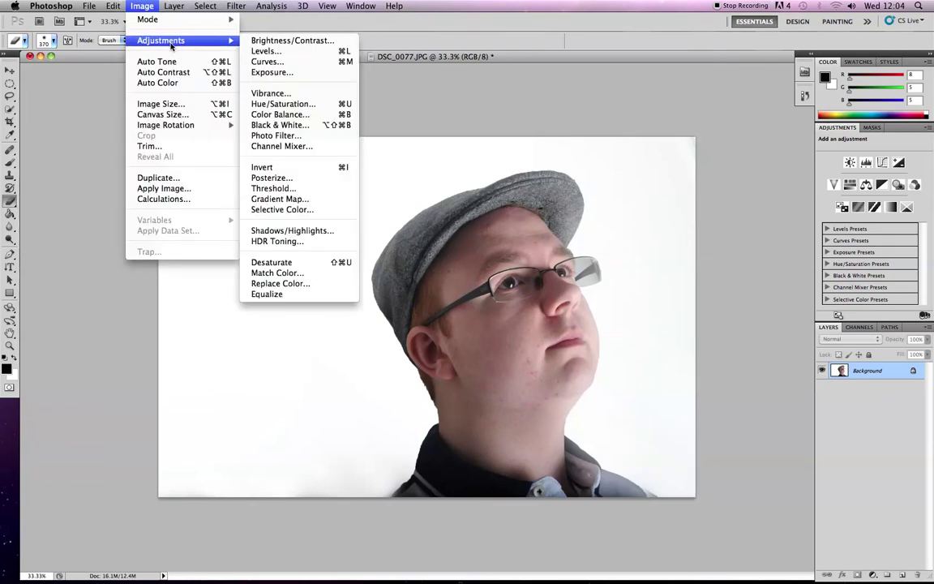
pyautogui.click(292, 63)
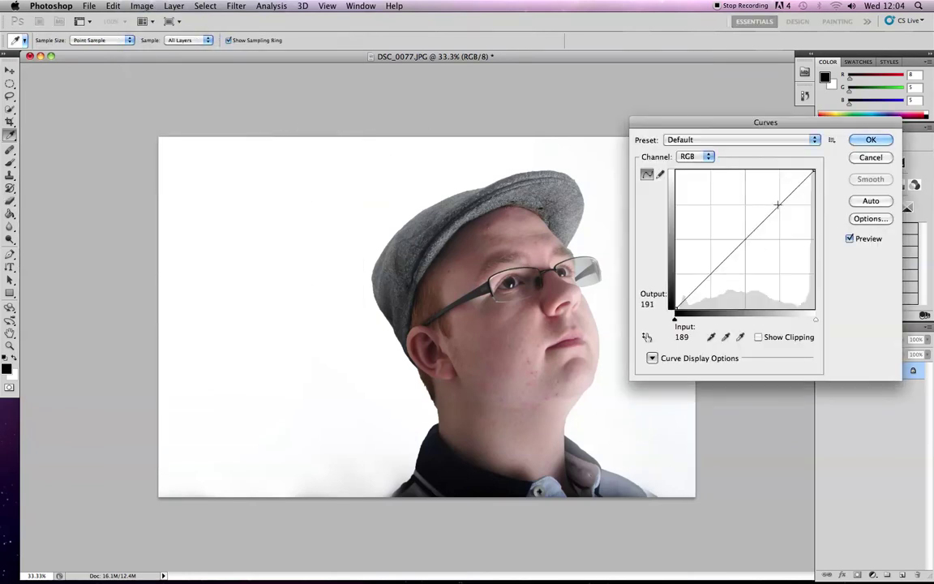
pyautogui.moveTo(774, 211); pyautogui.dragTo(760, 229)
pyautogui.moveTo(718, 268); pyautogui.dragTo(710, 272)
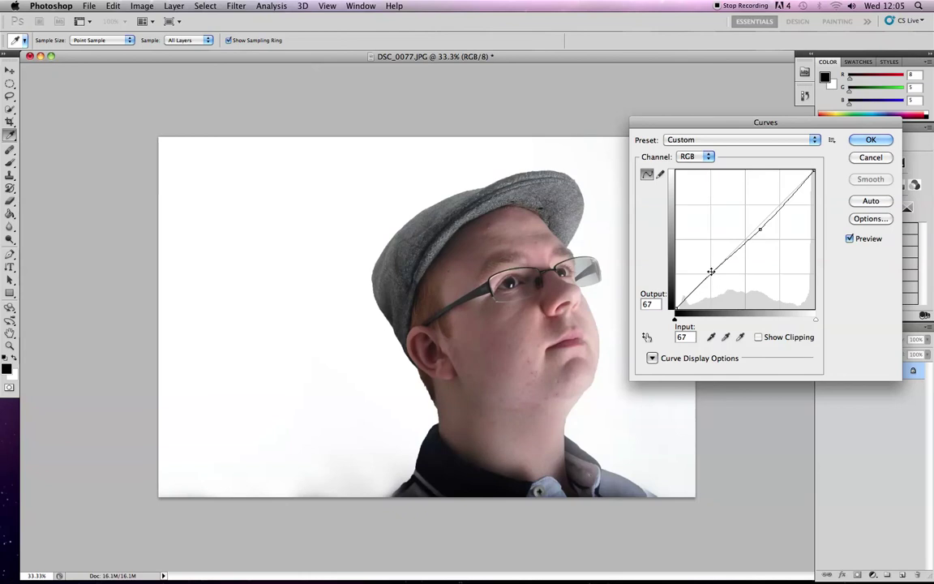
pyautogui.click(866, 140)
# - Adjust the whole photo with Brightness/Contrast, setting brightness to 17 and contrast to 35
pyautogui.click(135, 6)
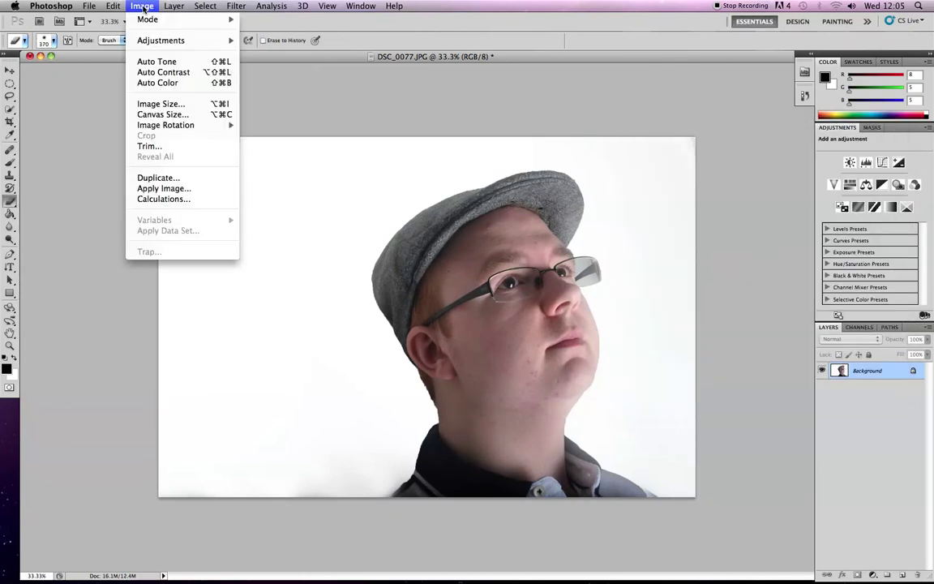
pyautogui.moveTo(178, 40)
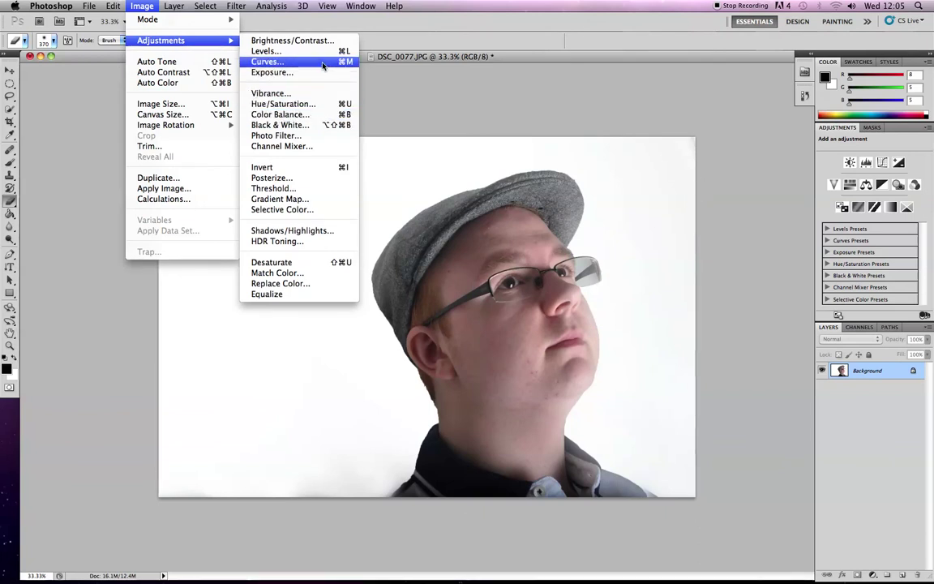
pyautogui.click(284, 40)
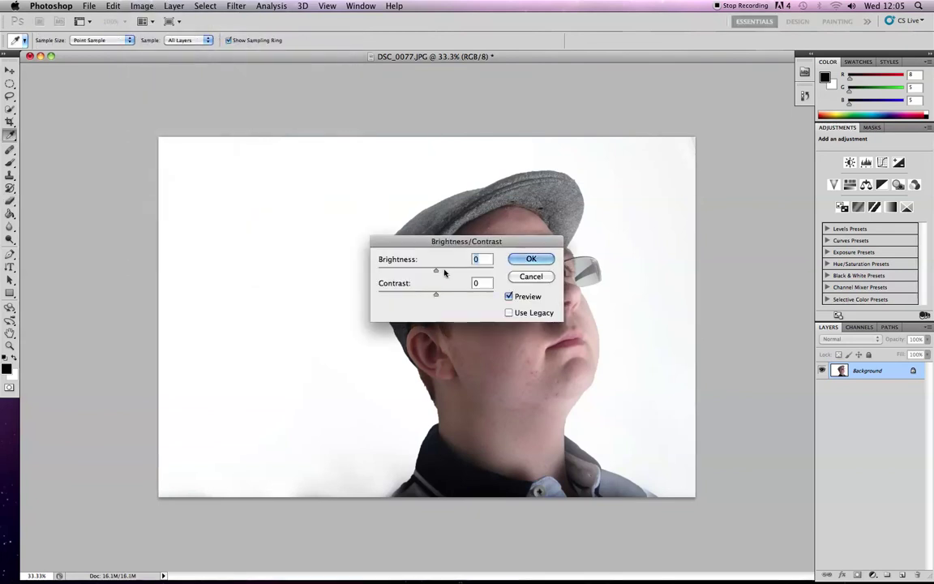
pyautogui.moveTo(468, 241); pyautogui.dragTo(770, 261)
pyautogui.moveTo(738, 314)
pyautogui.mouseDown()
pyautogui.moveTo(760, 315)
pyautogui.moveTo(741, 295)
pyautogui.mouseUp()
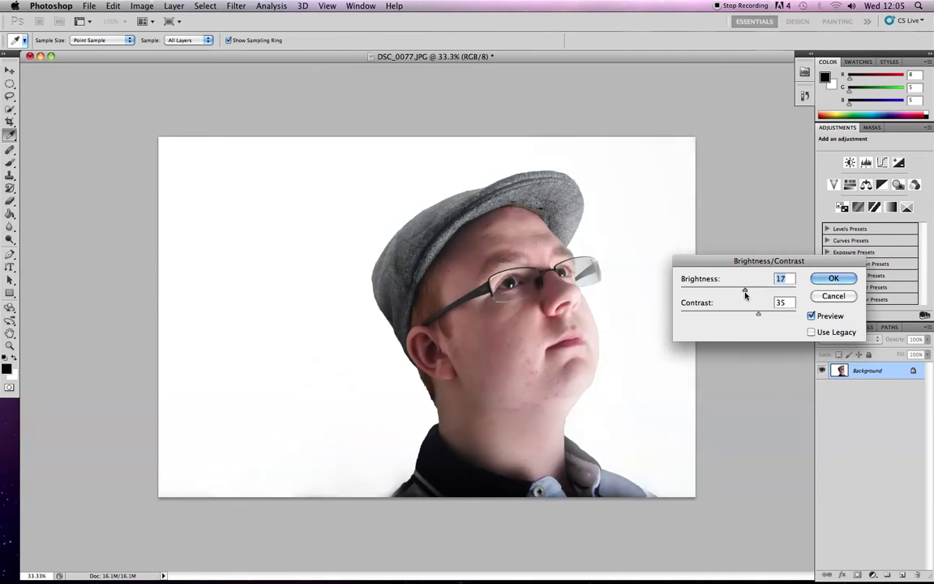
pyautogui.press('Return')
pyautogui.press('e')
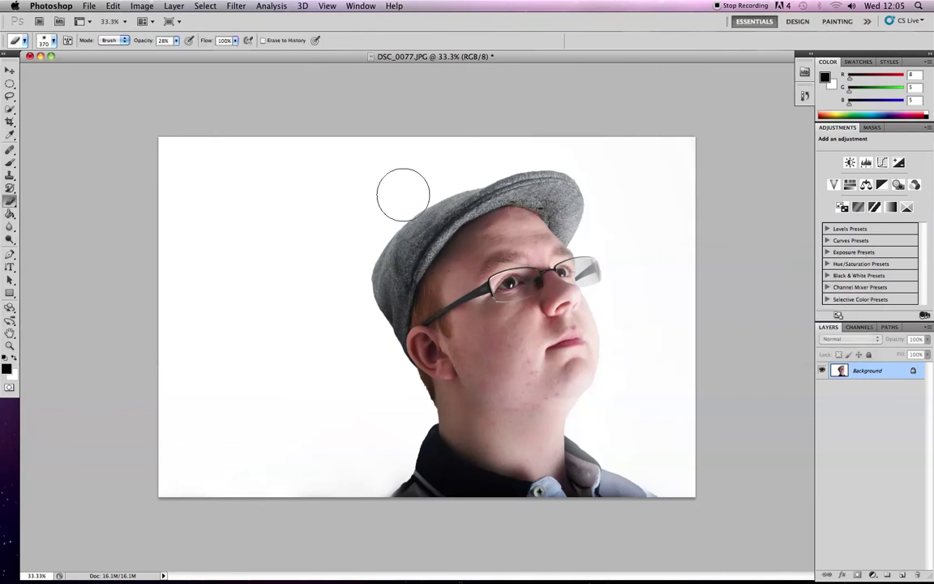
# - Clone out the blemishes on the man's cheek and chin with the Clone Stamp at 57 px and 49% hardness
pyautogui.click(10, 175)
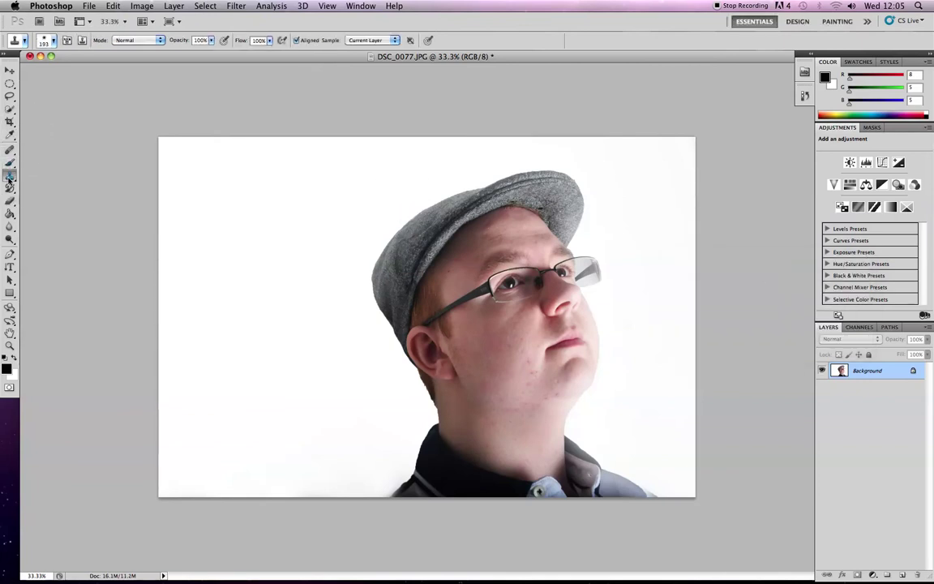
pyautogui.keyDown('alt'); pyautogui.click(518, 354); pyautogui.keyUp('alt')
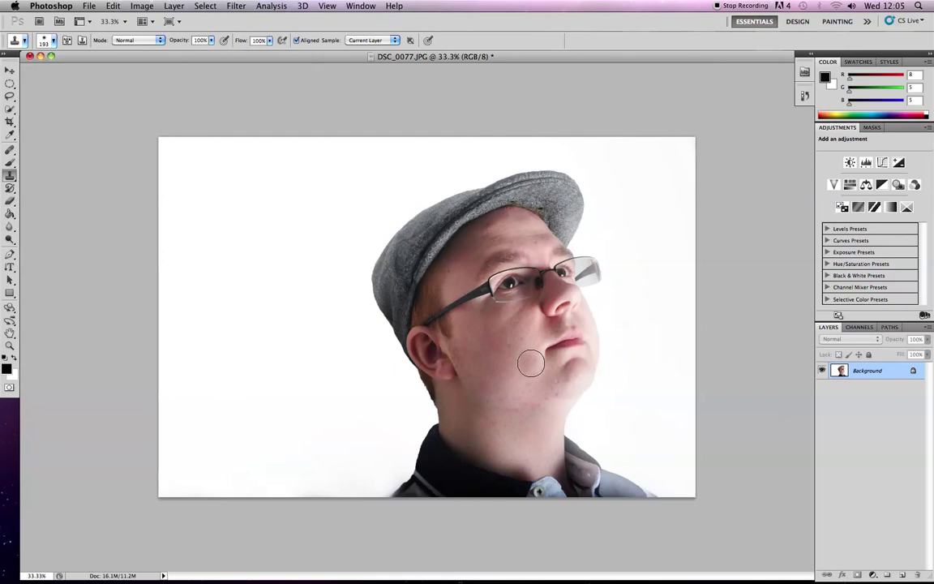
pyautogui.scroll(5, 531, 366)
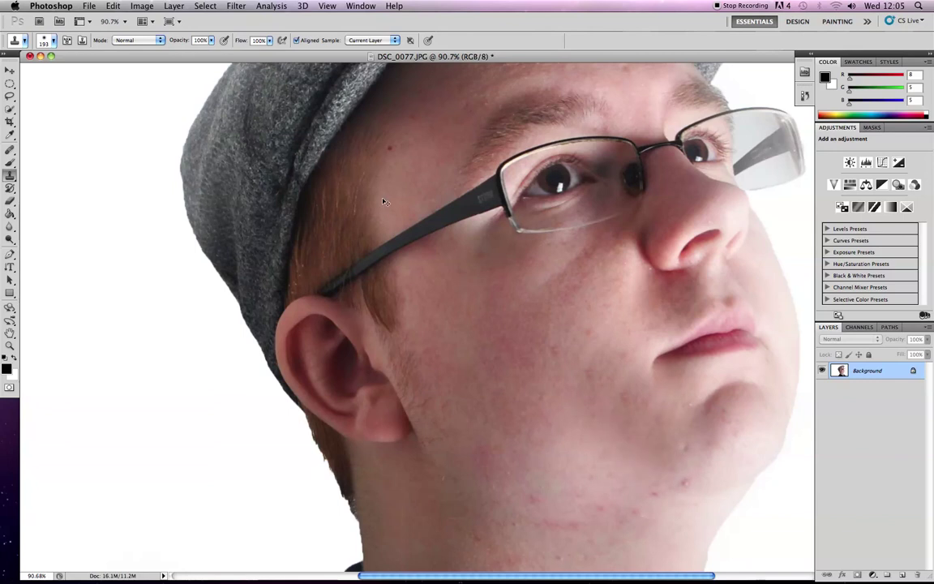
pyautogui.click(10, 175)
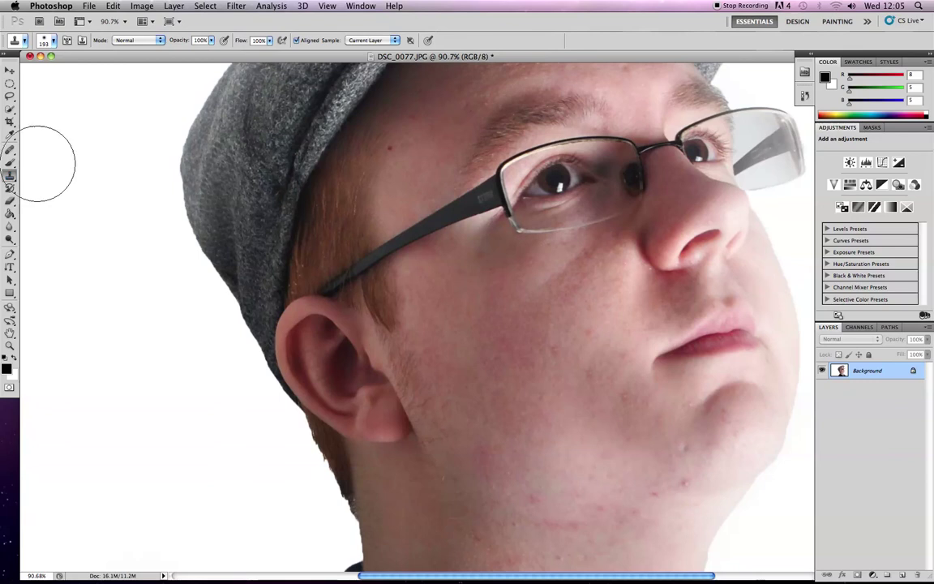
pyautogui.click(50, 40)
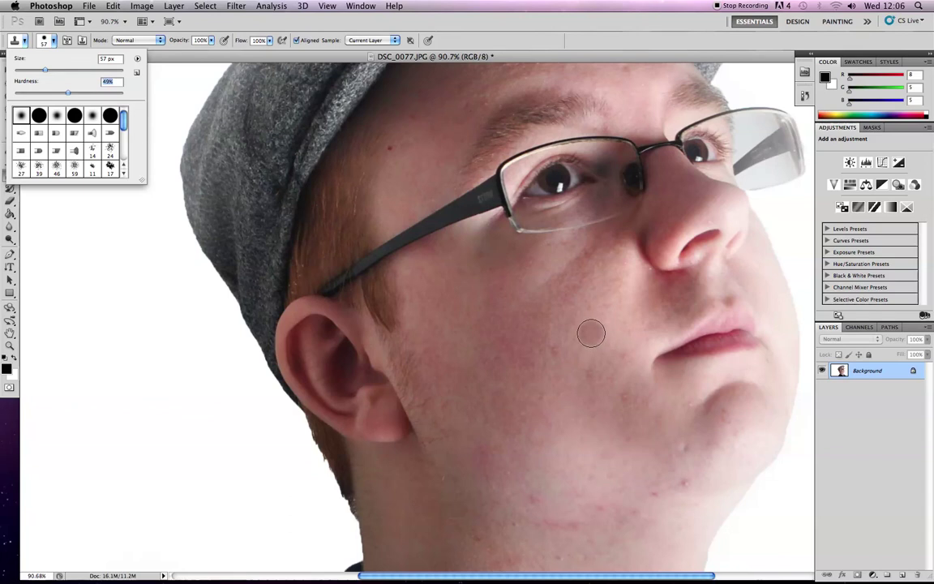
pyautogui.press('Return')
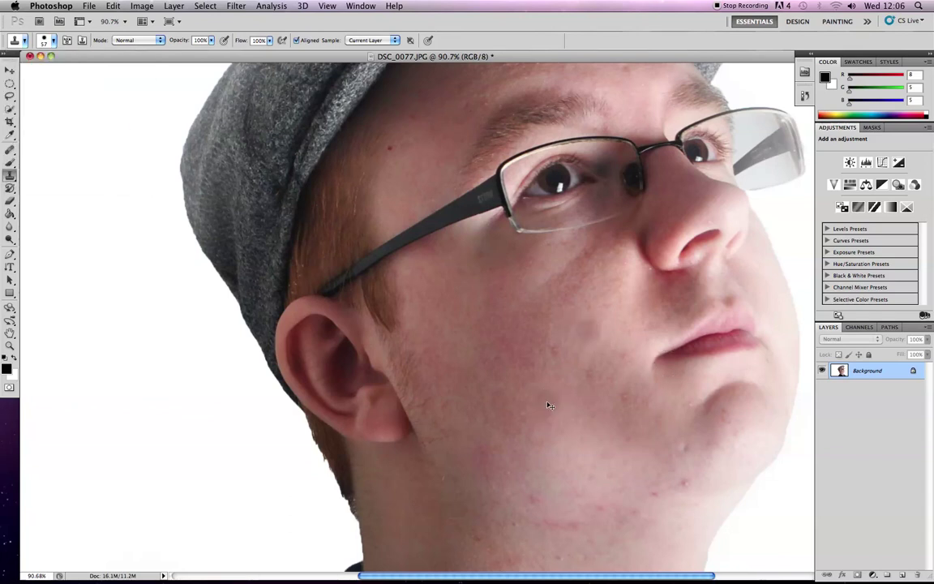
pyautogui.click(587, 331)
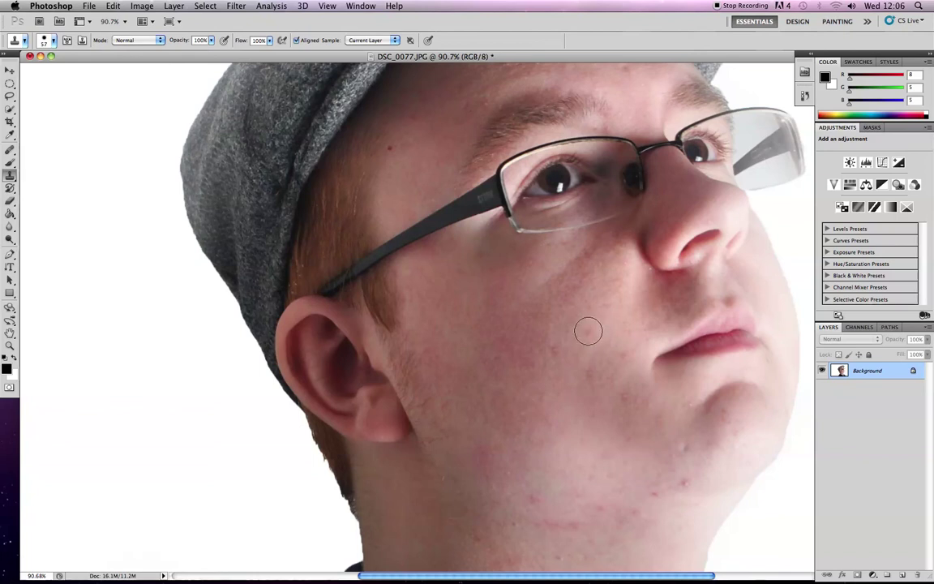
pyautogui.click(591, 425)
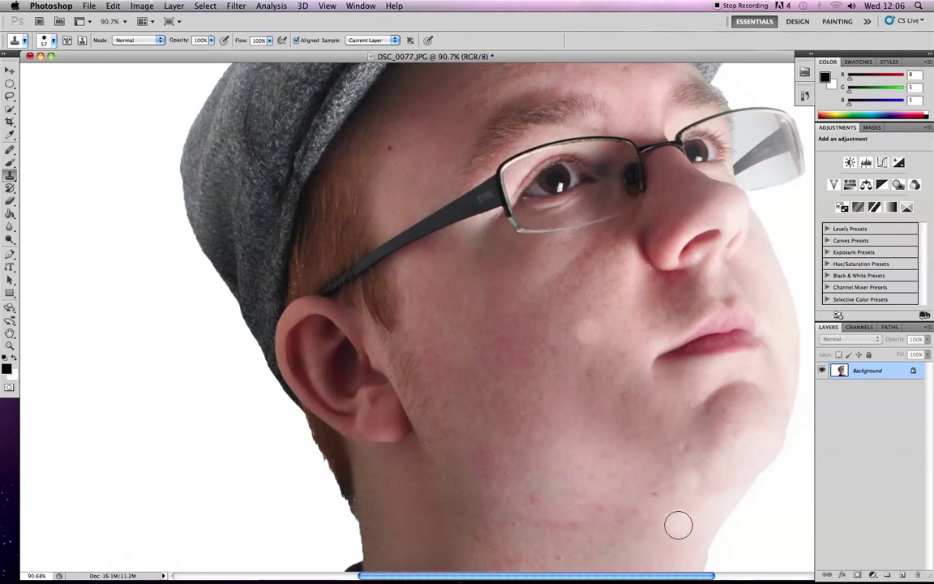
# - Clone over the small red spots along the man's jaw and the one on his temple beside the cap
pyautogui.click(650, 491)
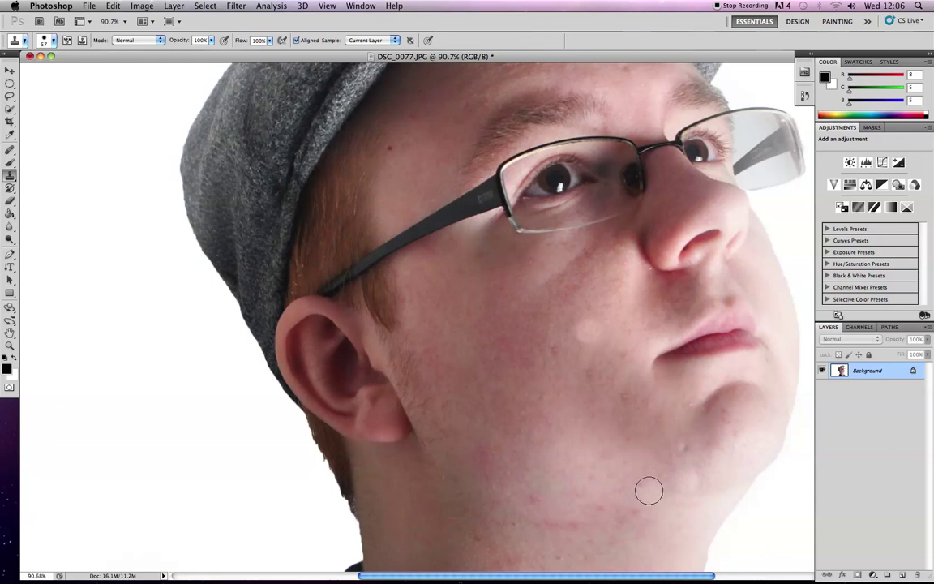
pyautogui.click(650, 492)
pyautogui.click(652, 492)
pyautogui.click(642, 487)
pyautogui.click(641, 487)
pyautogui.click(390, 149)
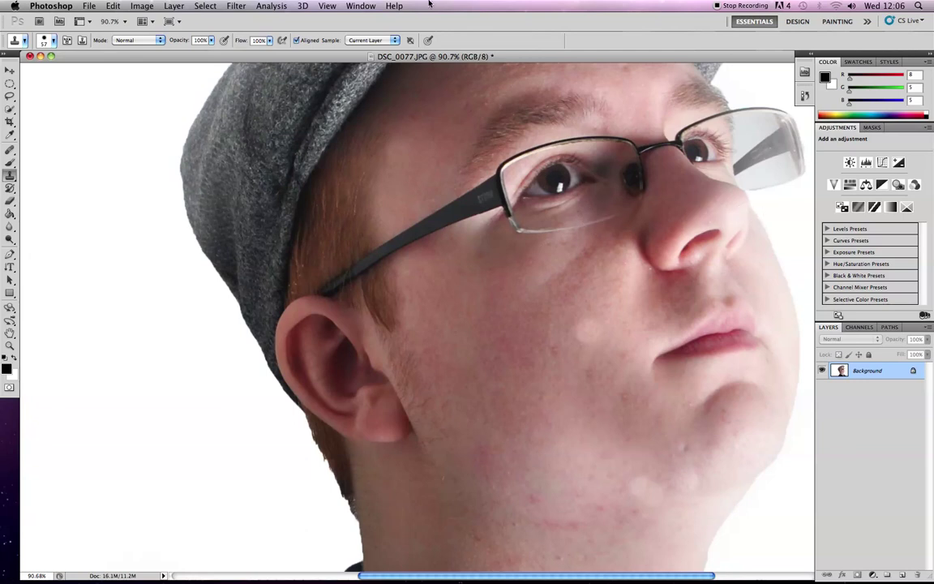
# - Fit the whole portrait on screen and check the overall look of the retouched face and white background
pyautogui.click(87, 5)
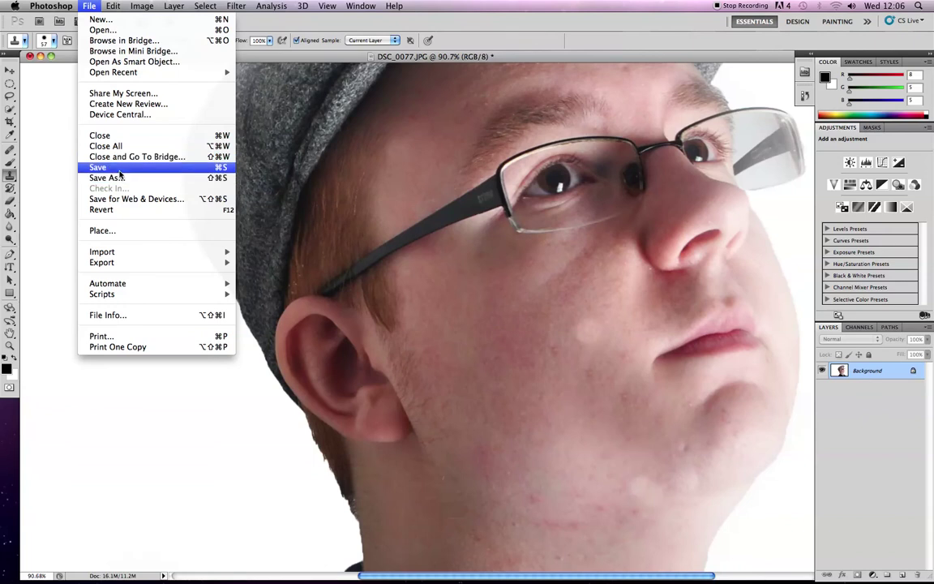
pyautogui.click(300, 373)
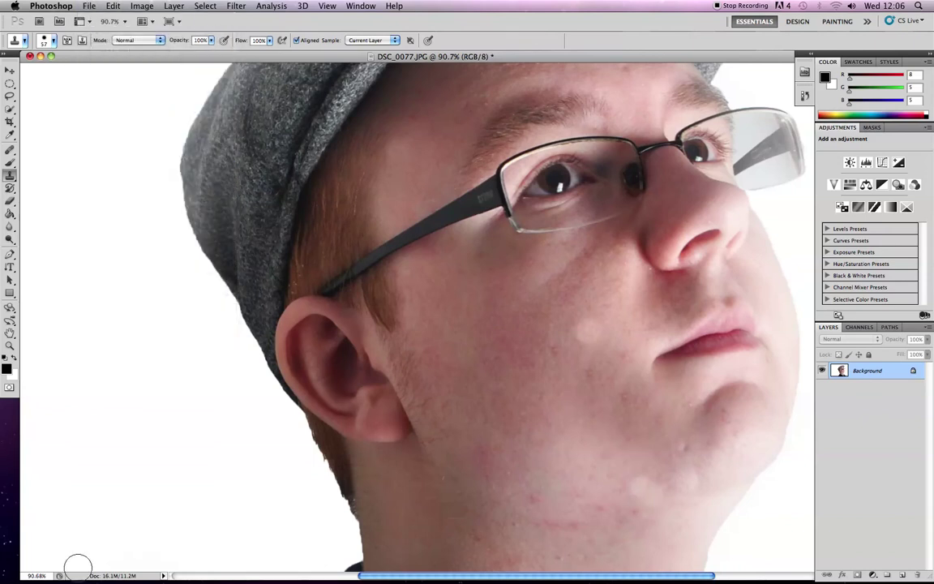
pyautogui.moveTo(85, 580)
pyautogui.click(40, 575)
pyautogui.press('Return')
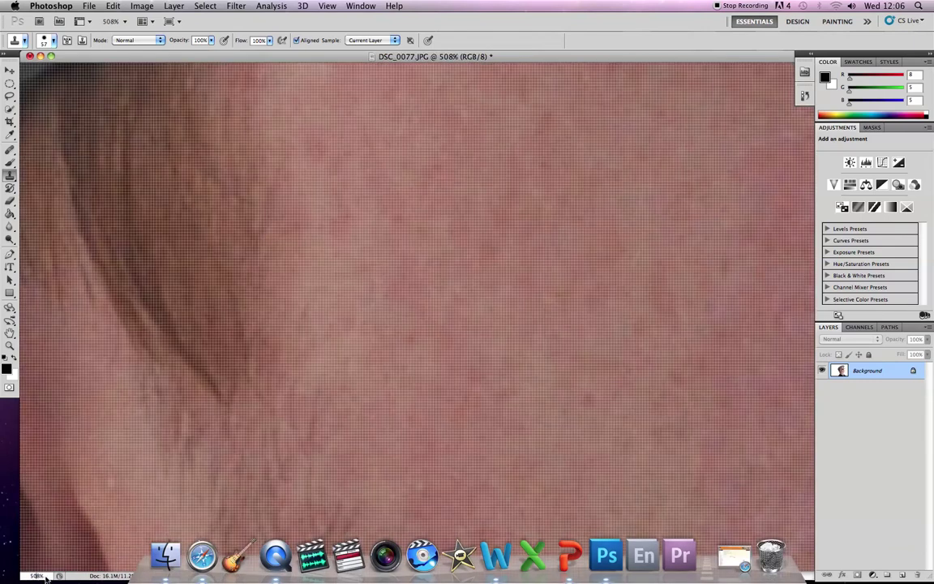
pyautogui.write('50')
pyautogui.press('Return')
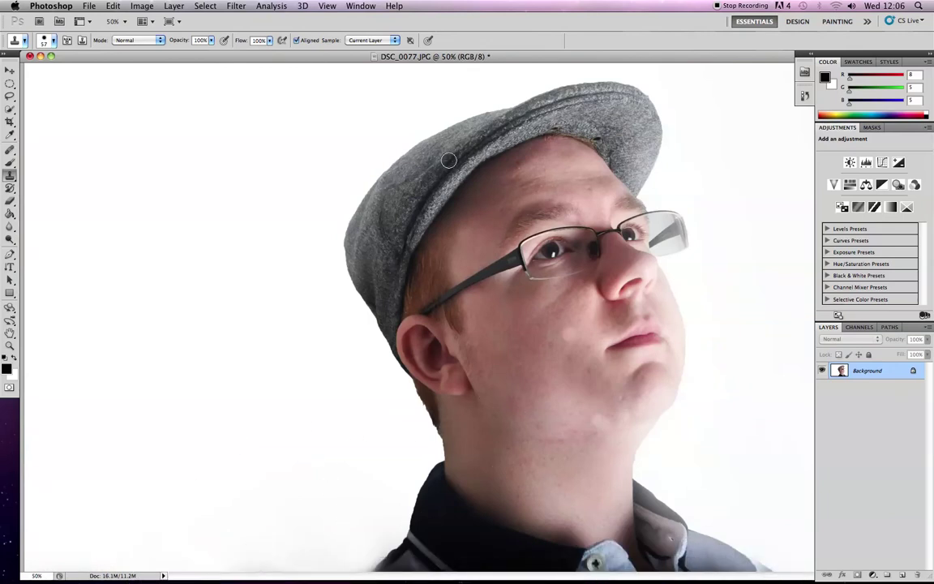
pyautogui.scroll(13, 544, 325)
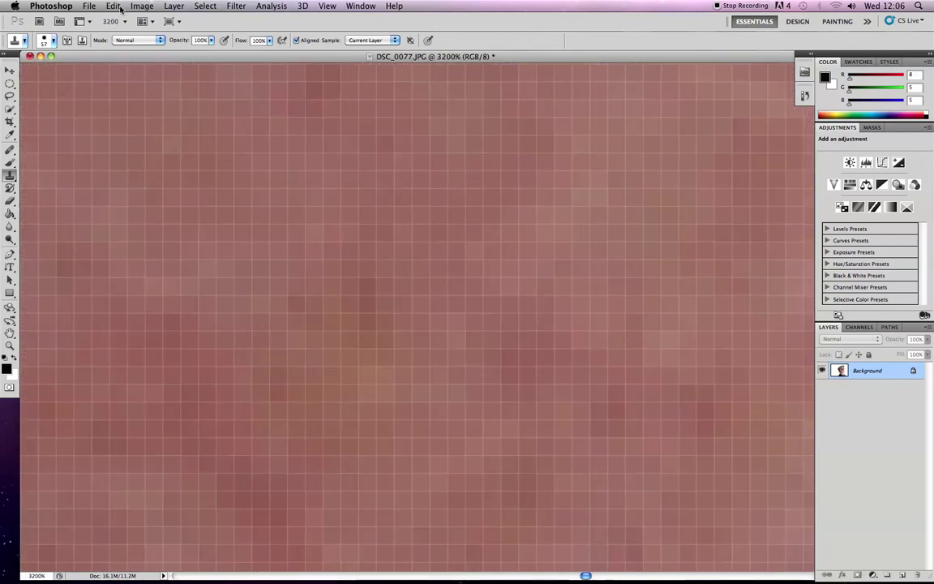
pyautogui.click(326, 7)
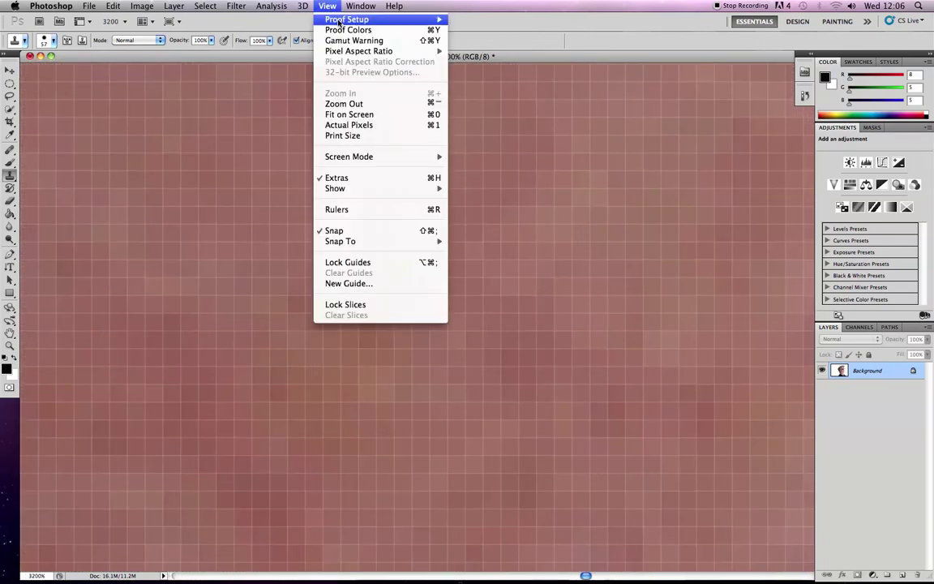
pyautogui.click(373, 115)
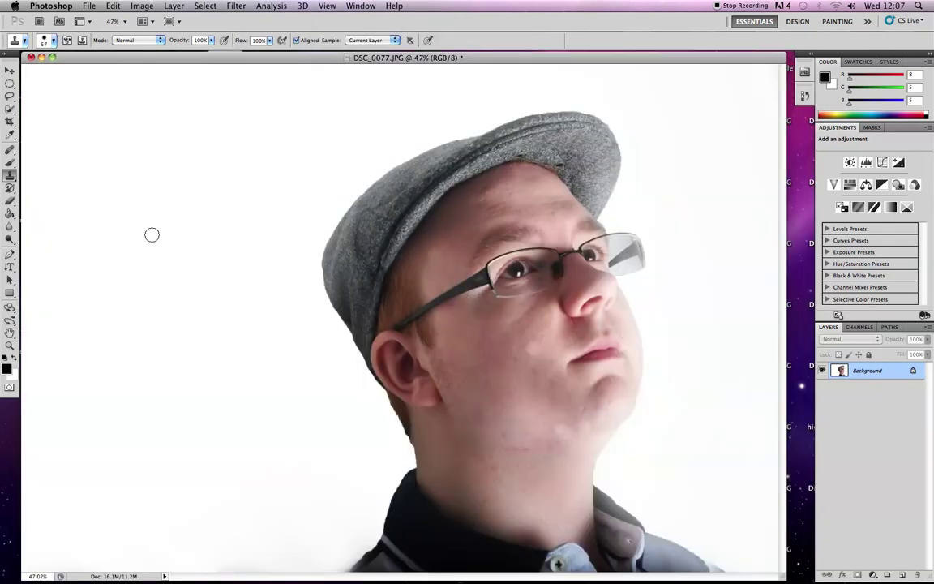
# - Draw three thin black horizontal bars of slightly different lengths, stacked from the photo's left edge beside and above the cap
pyautogui.click(11, 200)
pyautogui.click(10, 293)
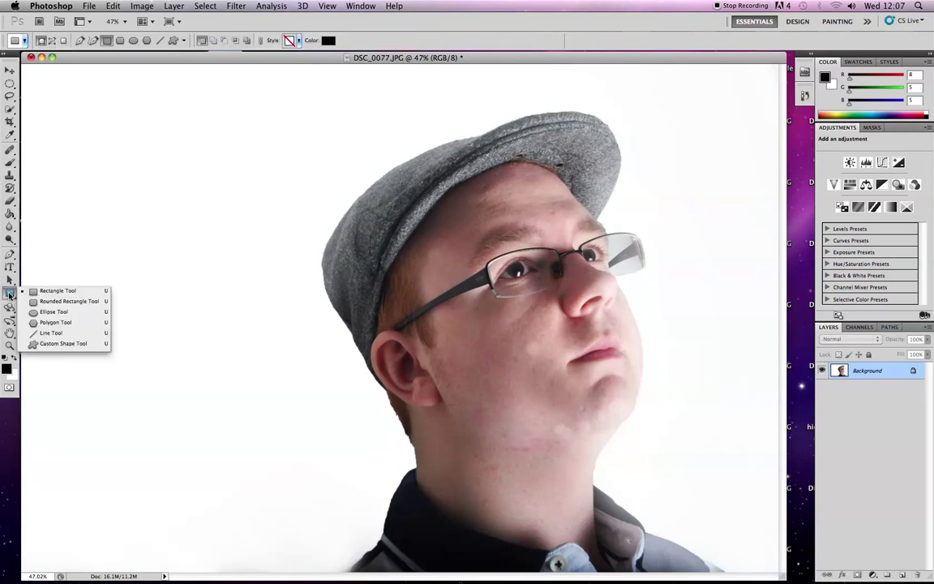
pyautogui.click(55, 304)
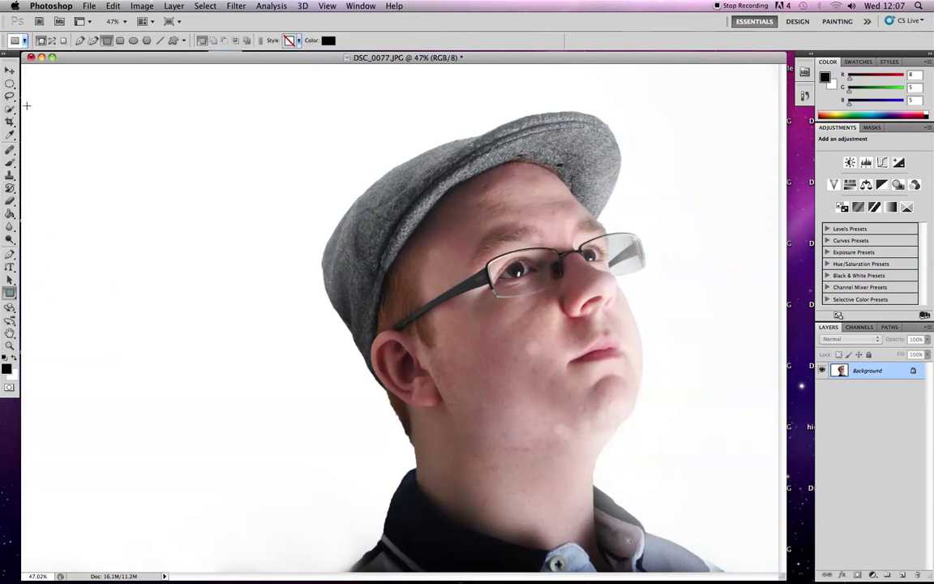
pyautogui.moveTo(21, 82); pyautogui.dragTo(457, 96)
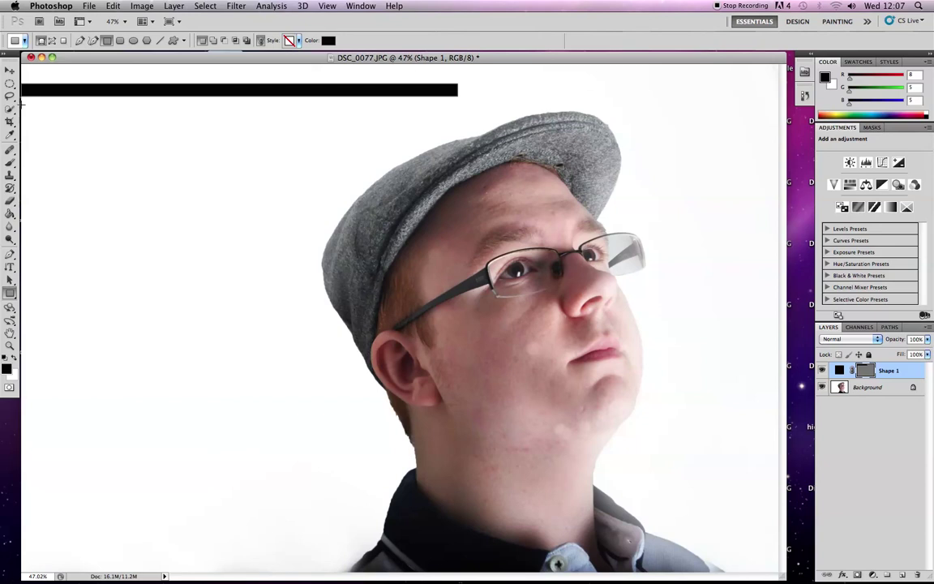
pyautogui.moveTo(22, 104); pyautogui.dragTo(445, 116)
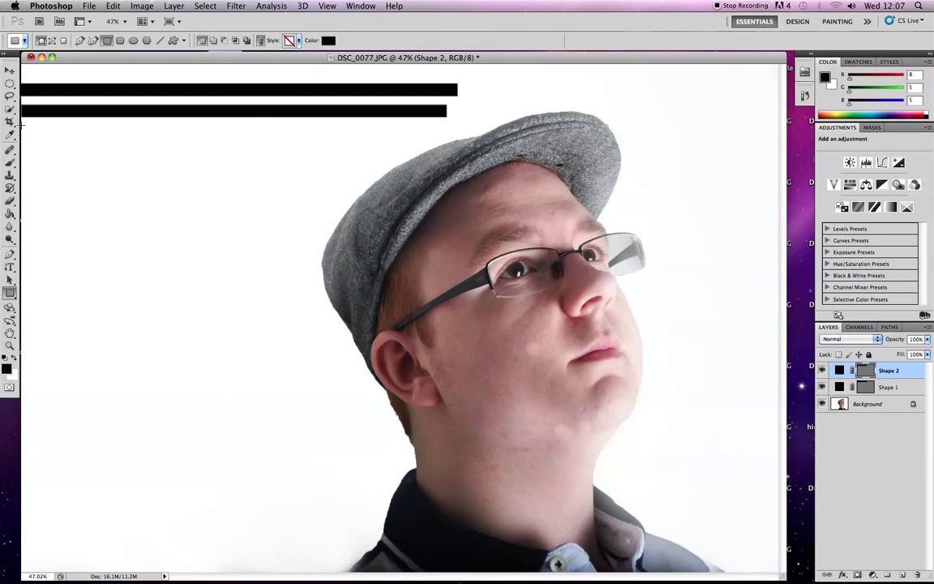
pyautogui.moveTo(75, 128); pyautogui.dragTo(469, 136)
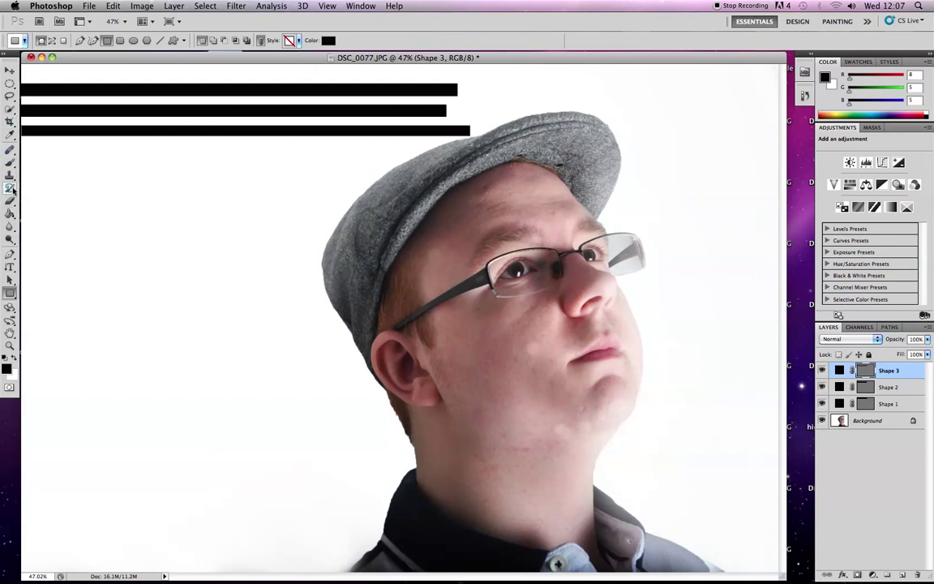
# - Add a text box across the three black bars and enter the word Dream in it
pyautogui.click(11, 268)
pyautogui.moveTo(13, 271); pyautogui.dragTo(57, 264)
pyautogui.moveTo(28, 90); pyautogui.dragTo(433, 129)
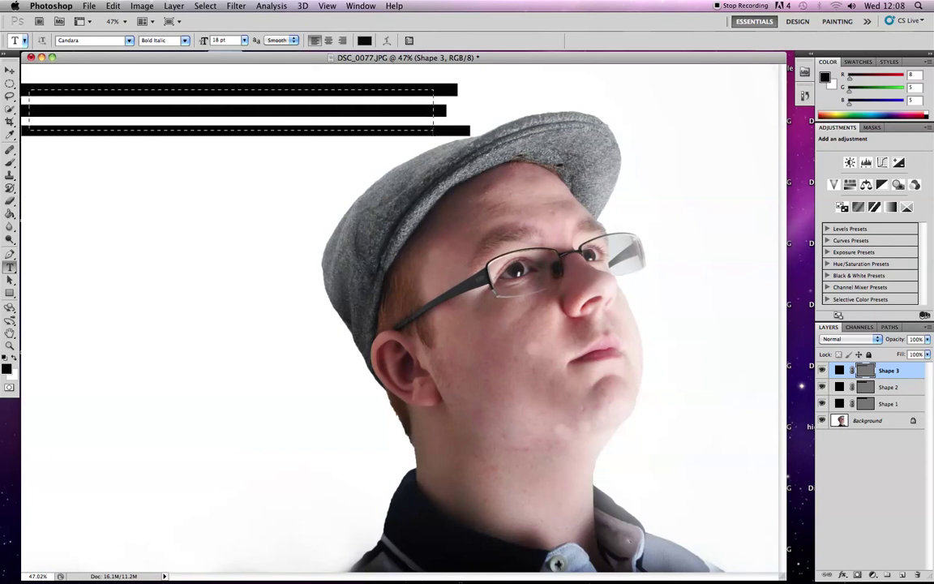
pyautogui.moveTo(434, 130); pyautogui.dragTo(434, 130)
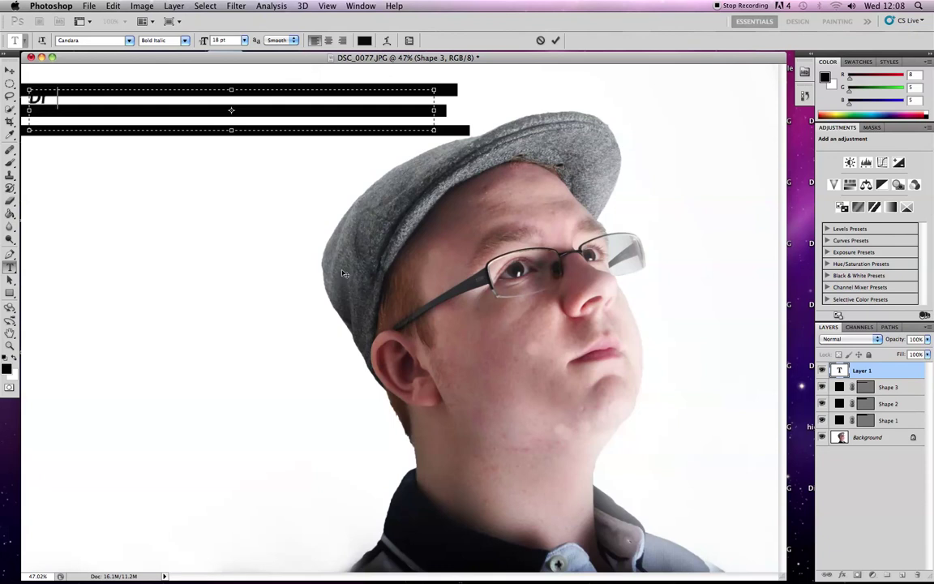
pyautogui.write('m')
# - Set the Dream text to 48 pt in white and move it toward the right ends of the bars
pyautogui.press('super+a')
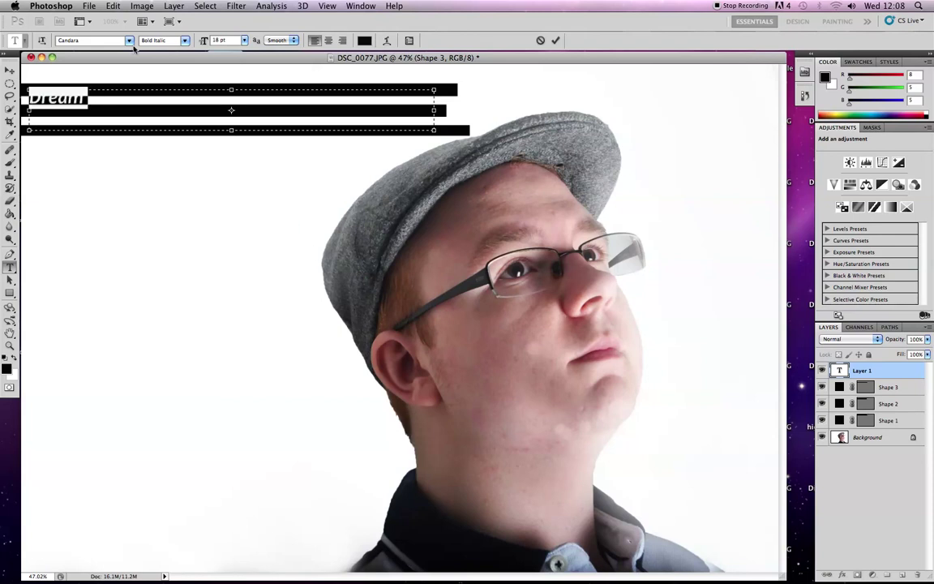
pyautogui.click(244, 41)
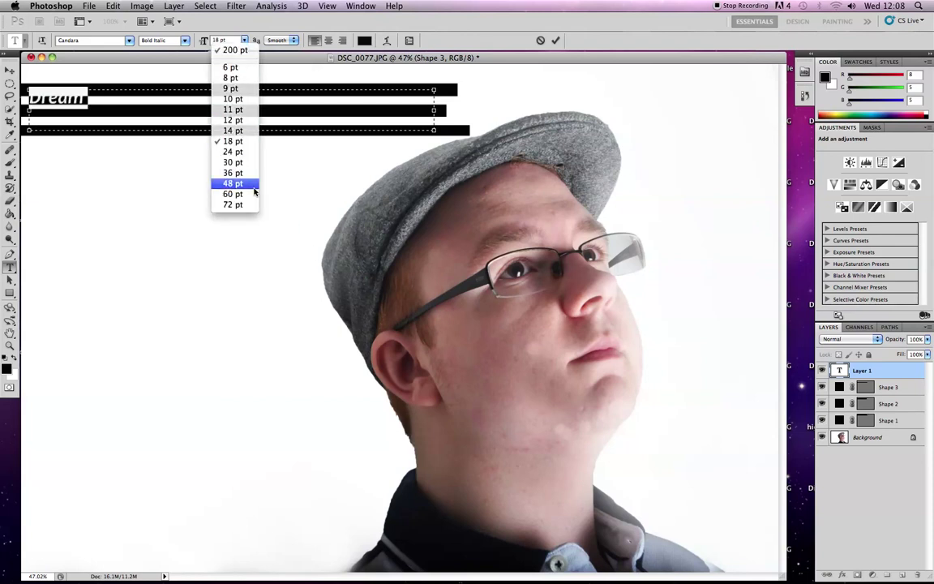
pyautogui.click(254, 190)
pyautogui.click(364, 41)
pyautogui.click(321, 186)
pyautogui.press('Return')
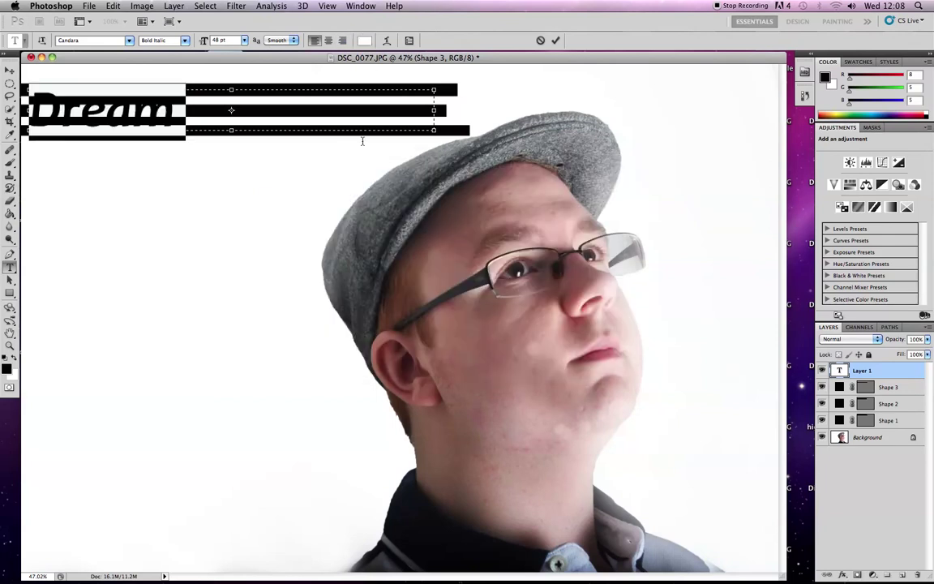
pyautogui.click(10, 70)
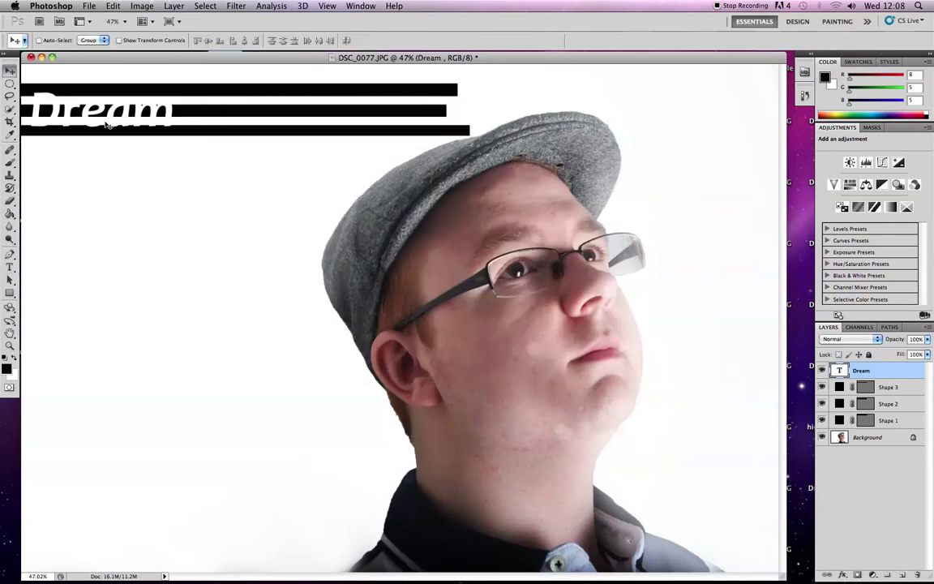
pyautogui.moveTo(109, 123); pyautogui.dragTo(350, 123)
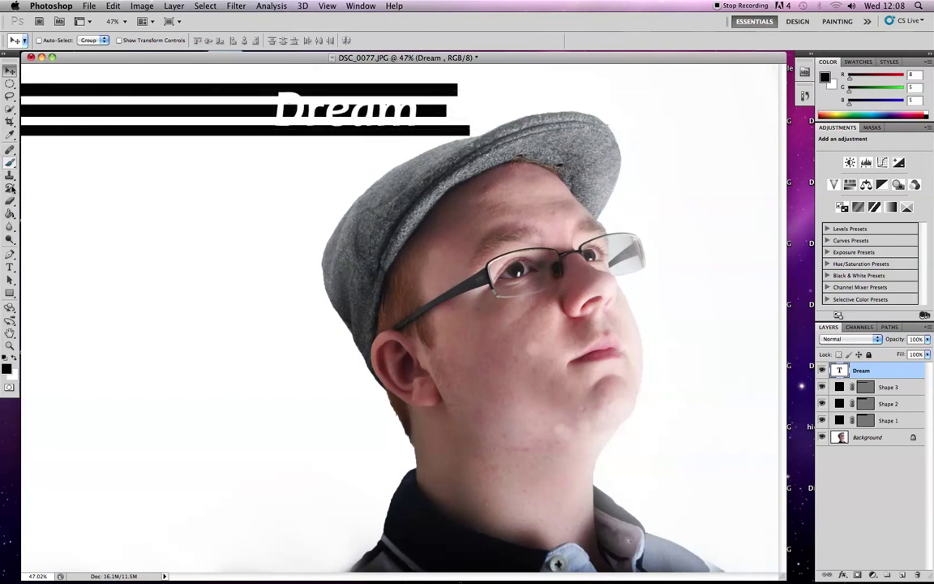
# - Recolour the word Dream to mid grey, hex a2a2a2
pyautogui.click(10, 267)
pyautogui.click(418, 109)
pyautogui.moveTo(418, 109); pyautogui.dragTo(273, 109)
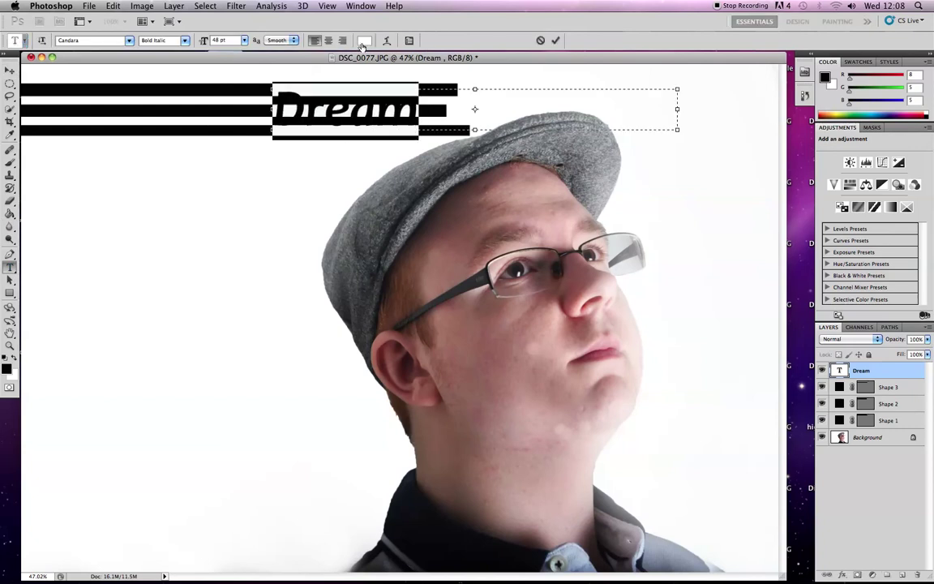
pyautogui.click(363, 42)
pyautogui.click(319, 236)
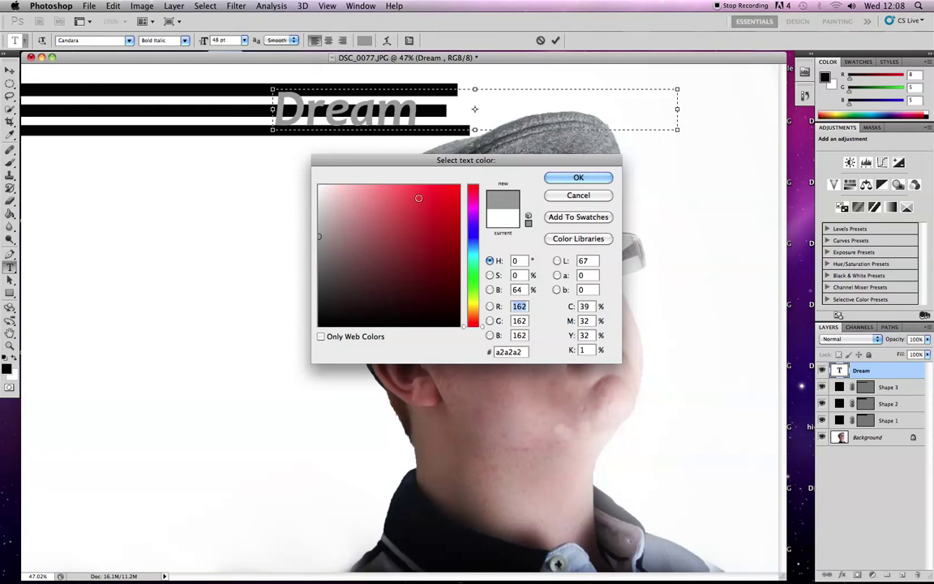
pyautogui.click(569, 179)
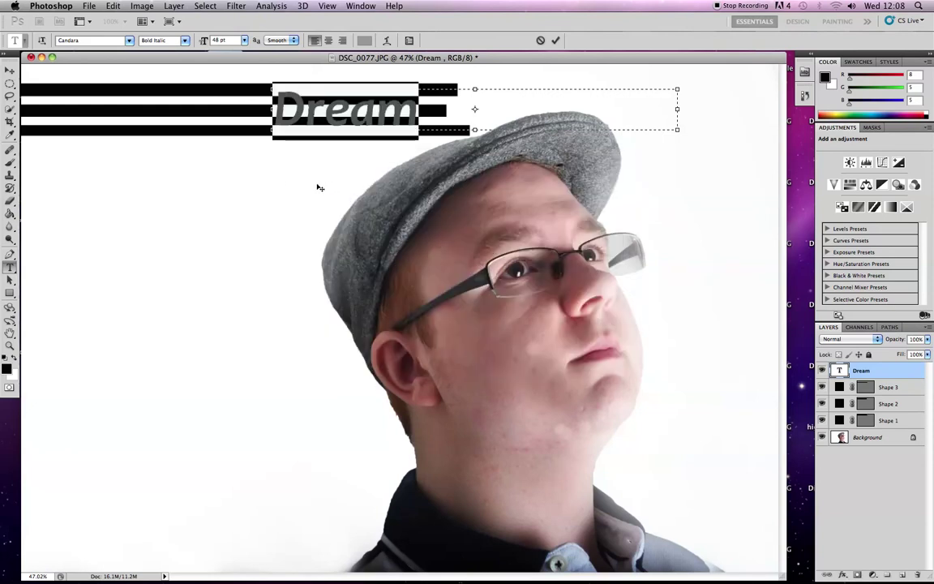
# - Save a flattened version of the finished photo under the name dream in the Photography For Contact Sheet folder
pyautogui.click(90, 6)
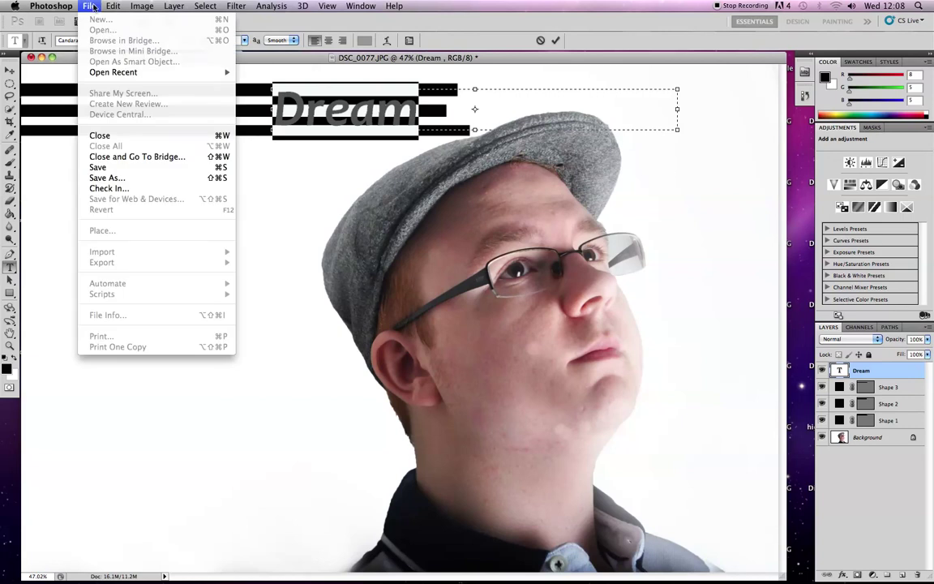
pyautogui.click(121, 168)
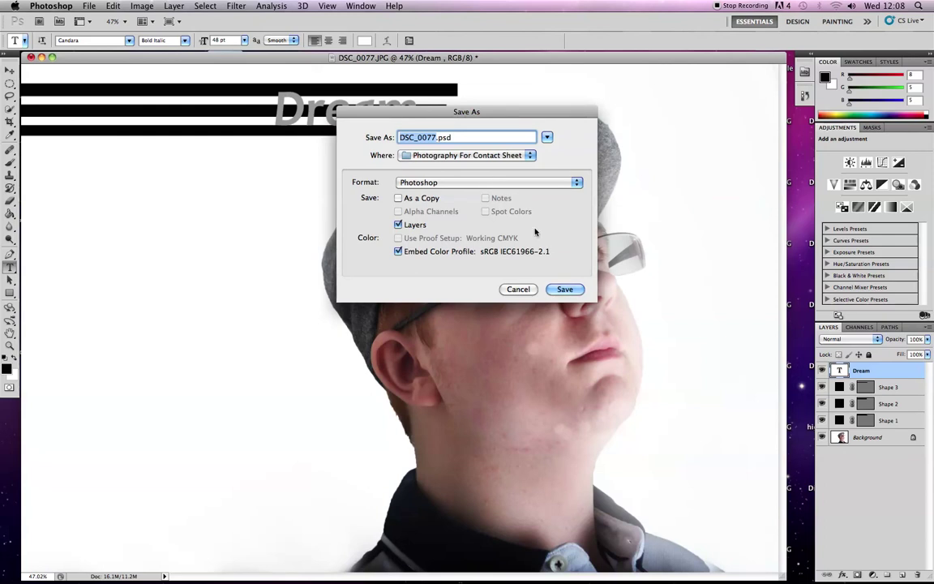
pyautogui.click(519, 183)
pyautogui.click(438, 253)
pyautogui.write('dream')
pyautogui.click(569, 290)
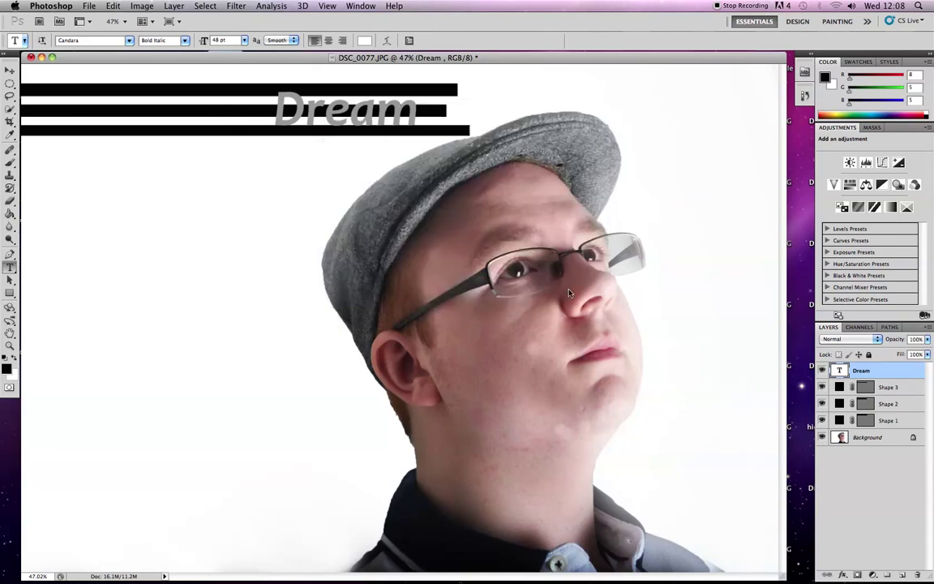
pyautogui.press('Return')
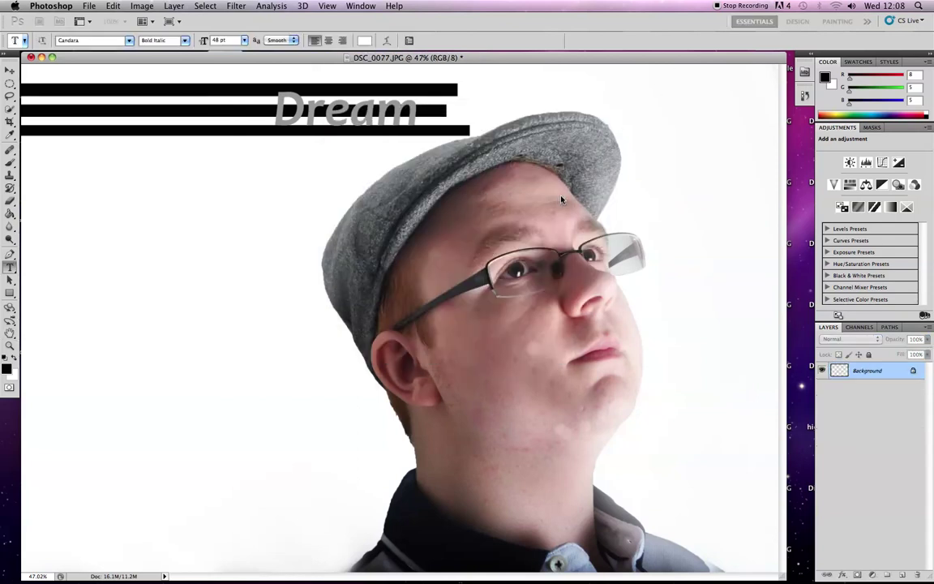